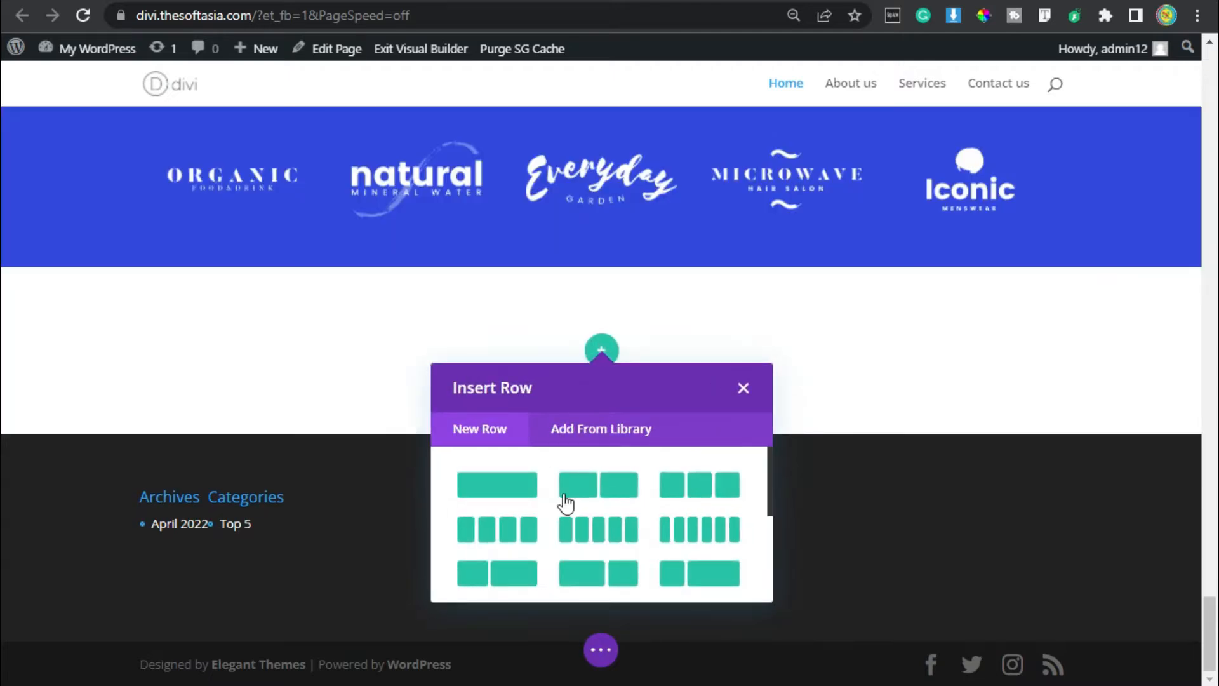
Insert a single-column row in the new empty section and dismiss the module picker.
{"action": "left_click", "coordinate": [500, 490]}
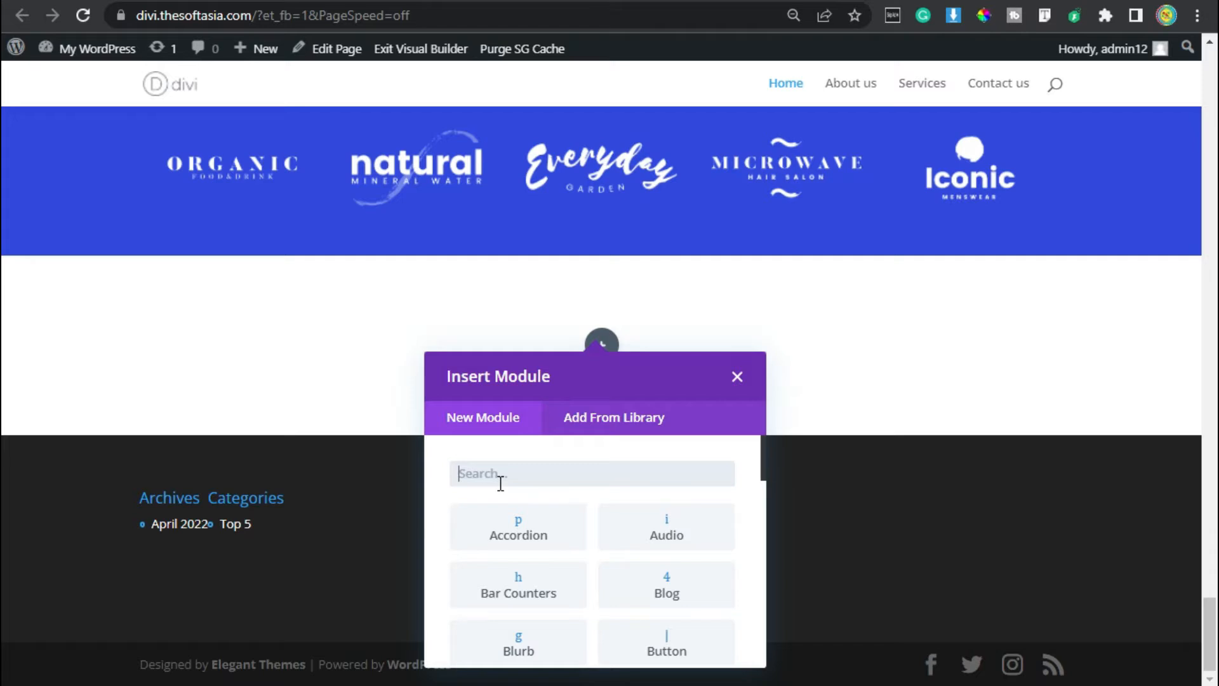
{"action": "left_click", "coordinate": [737, 379]}
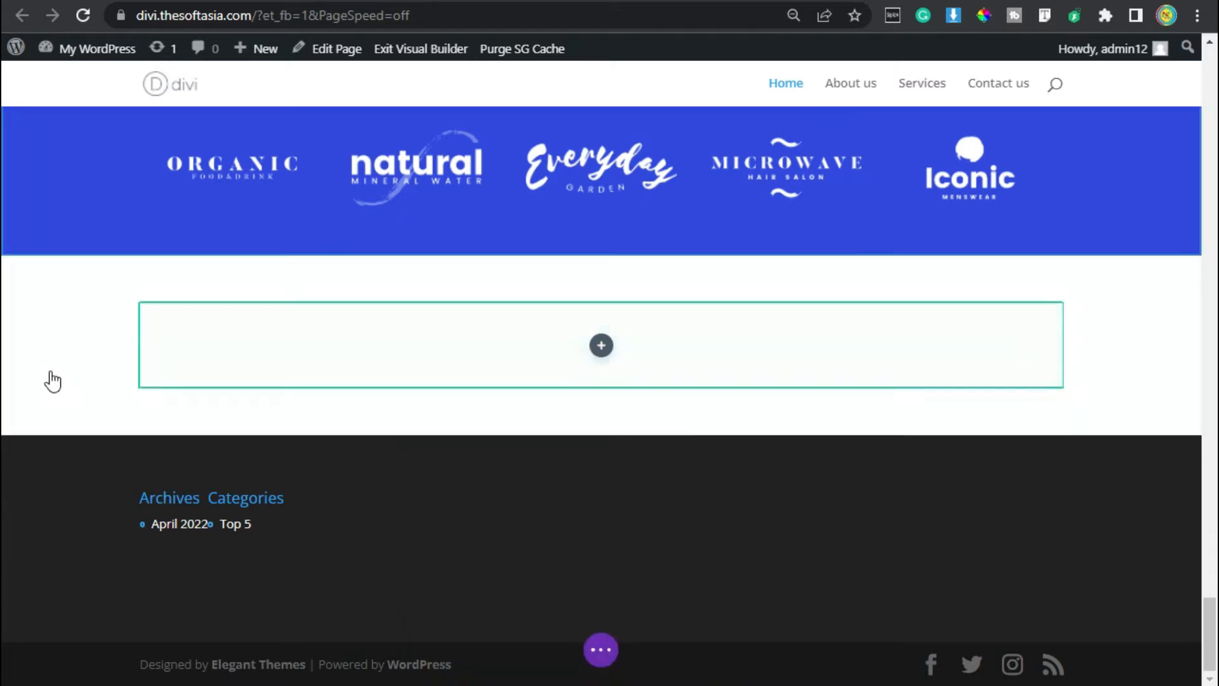
Set the new section's top and bottom padding to 80px and save the section settings.
{"action": "left_click", "coordinate": [62, 336]}
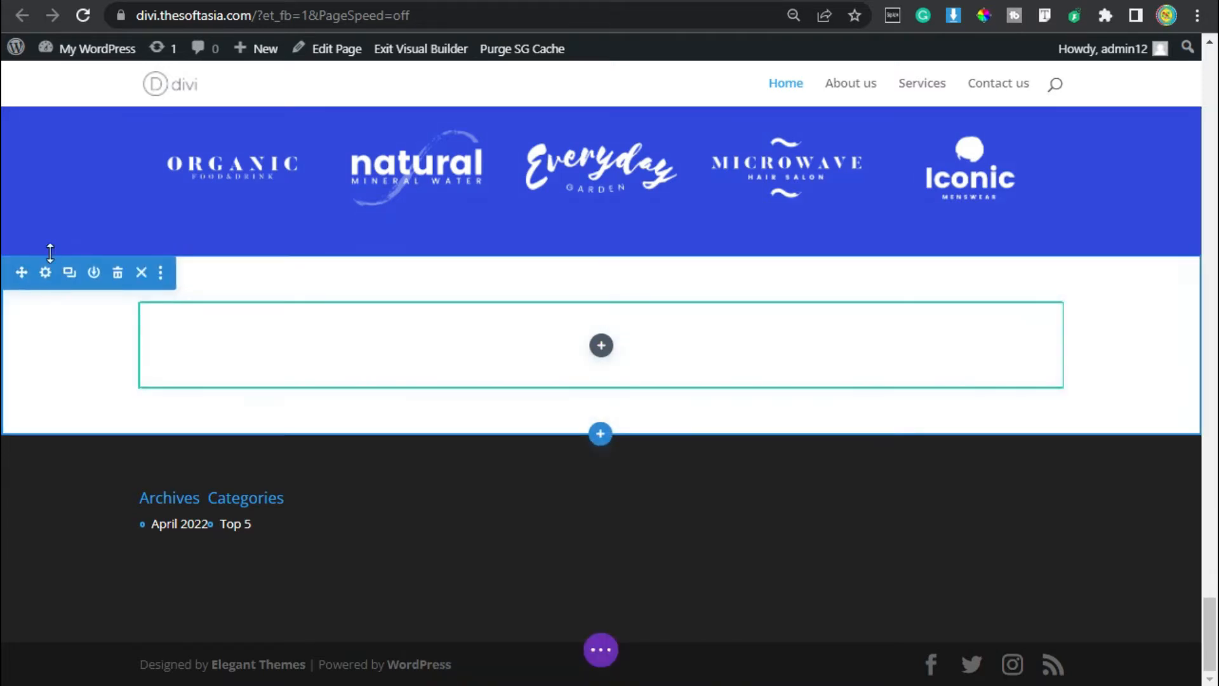
{"action": "left_click", "coordinate": [45, 273]}
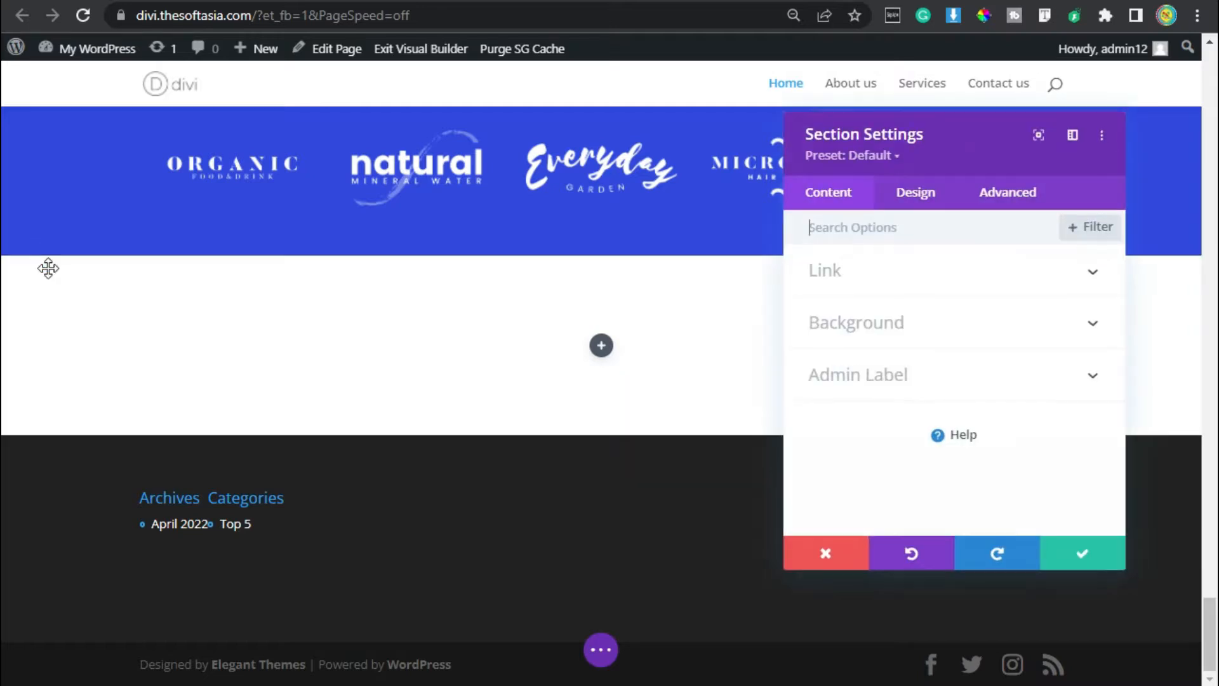
{"action": "left_click", "coordinate": [917, 198]}
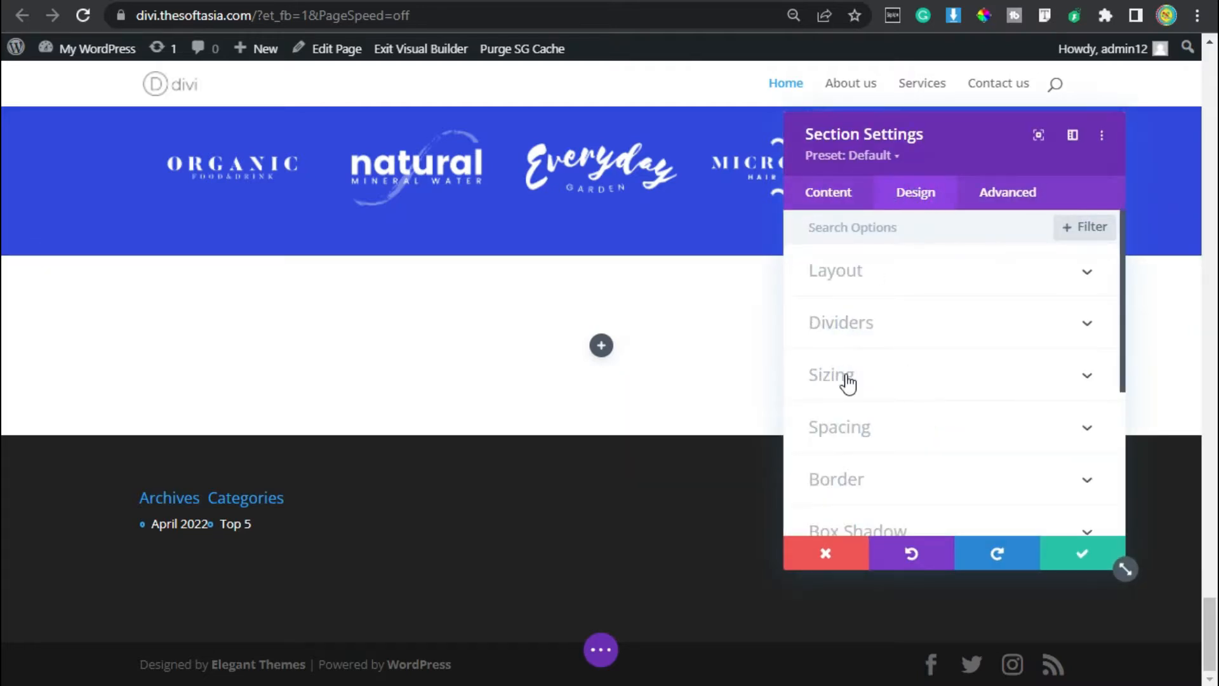
{"action": "left_click", "coordinate": [858, 430]}
{"action": "left_click", "coordinate": [831, 384]}
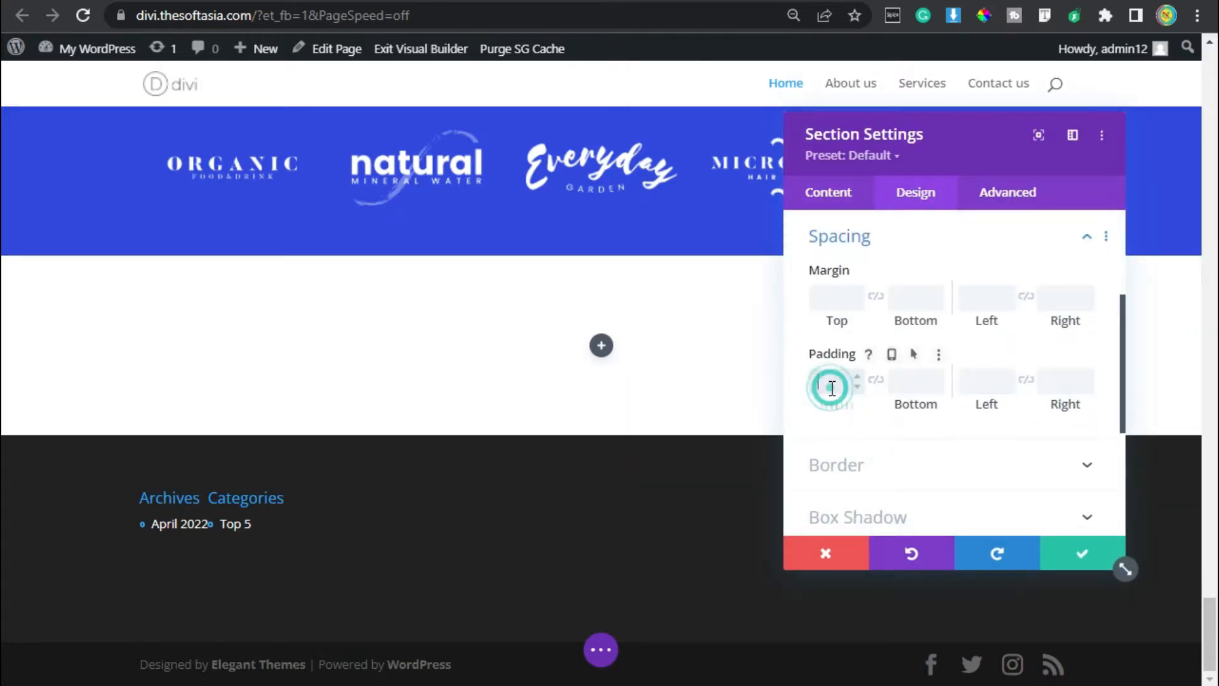
{"action": "type", "text": "80px"}
{"action": "left_click", "coordinate": [875, 379]}
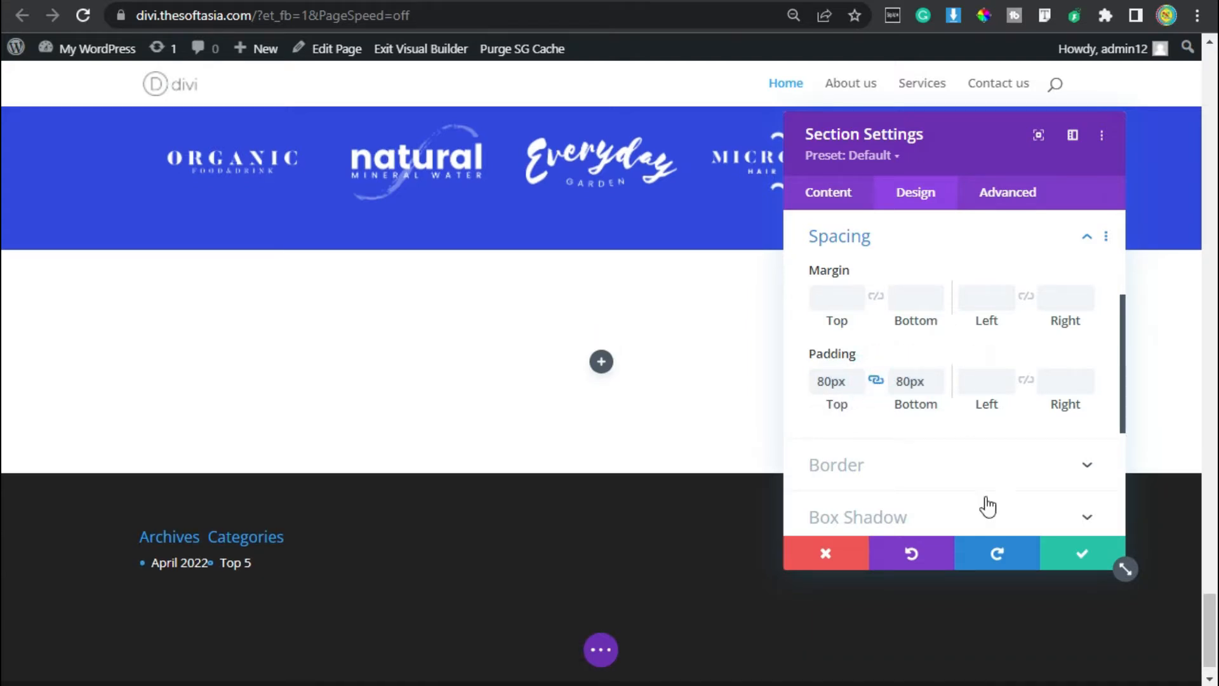
{"action": "left_click", "coordinate": [1082, 551]}
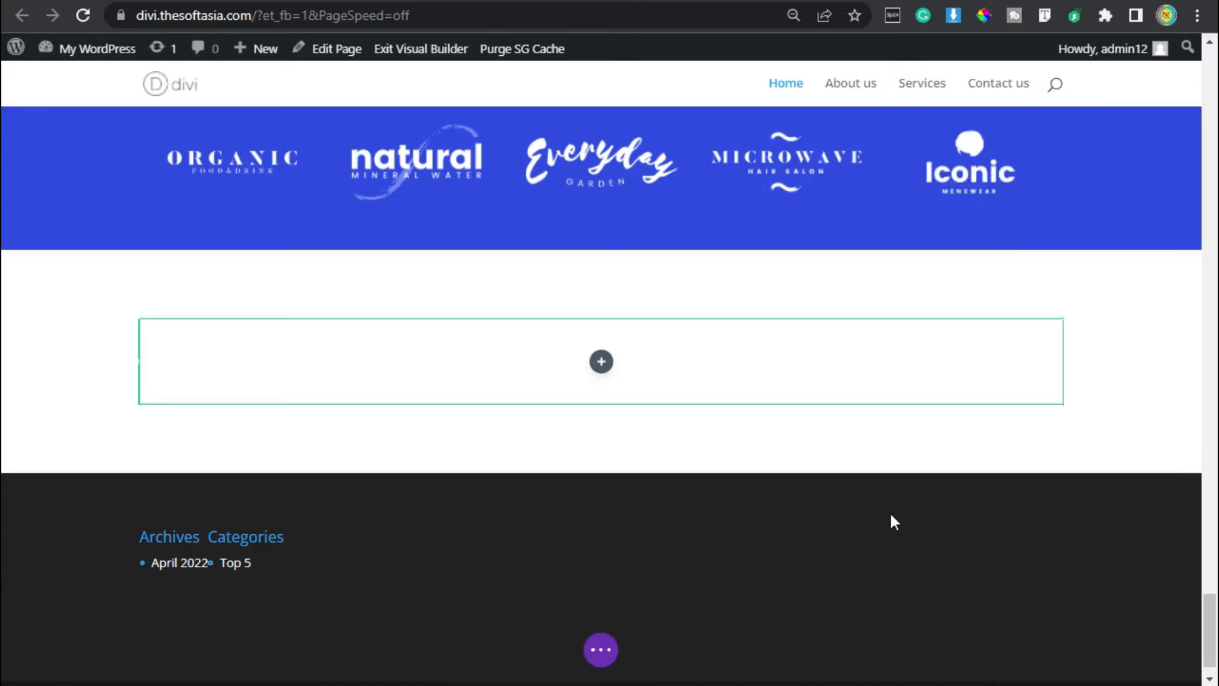
Set the empty row's bottom padding to 0px and save the row settings.
{"action": "left_click", "coordinate": [189, 343]}
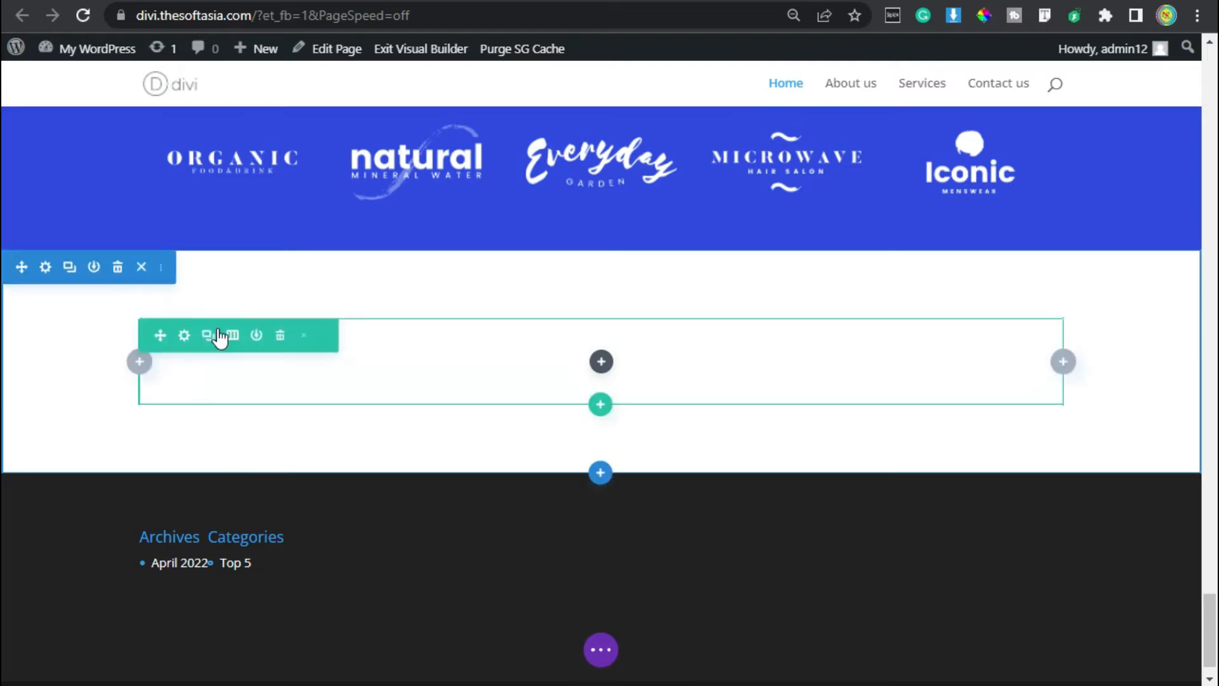
{"action": "left_click", "coordinate": [184, 335]}
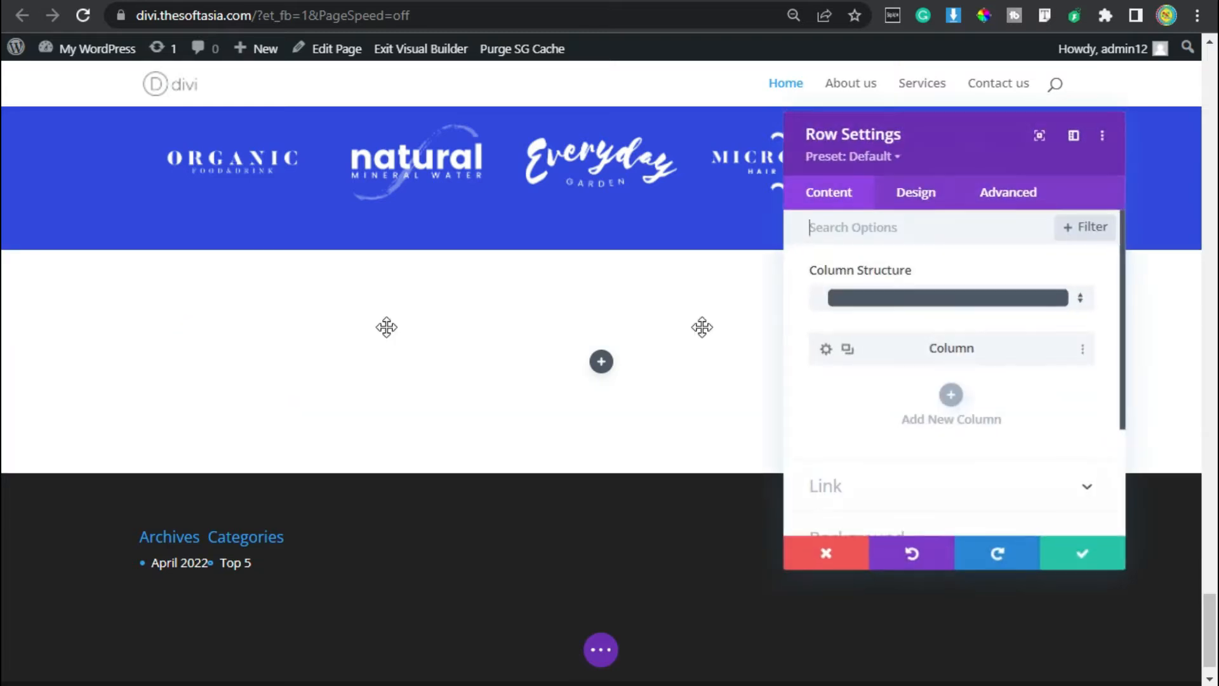
{"action": "left_click", "coordinate": [916, 194]}
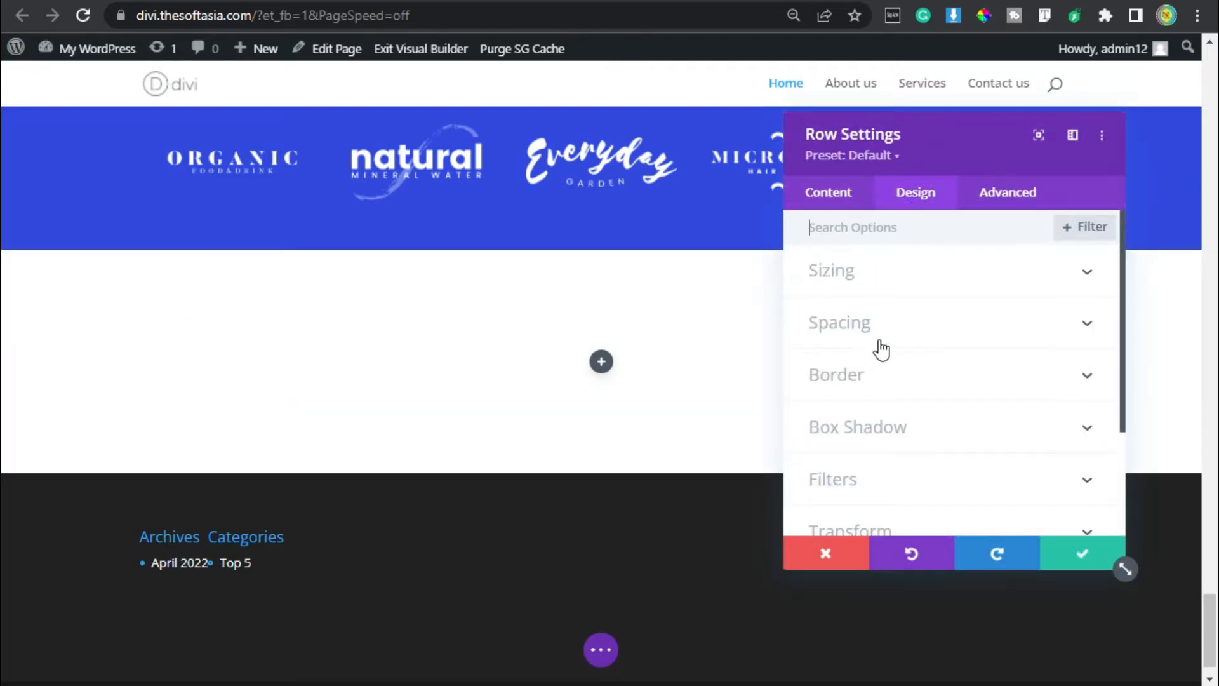
{"action": "left_click", "coordinate": [880, 346]}
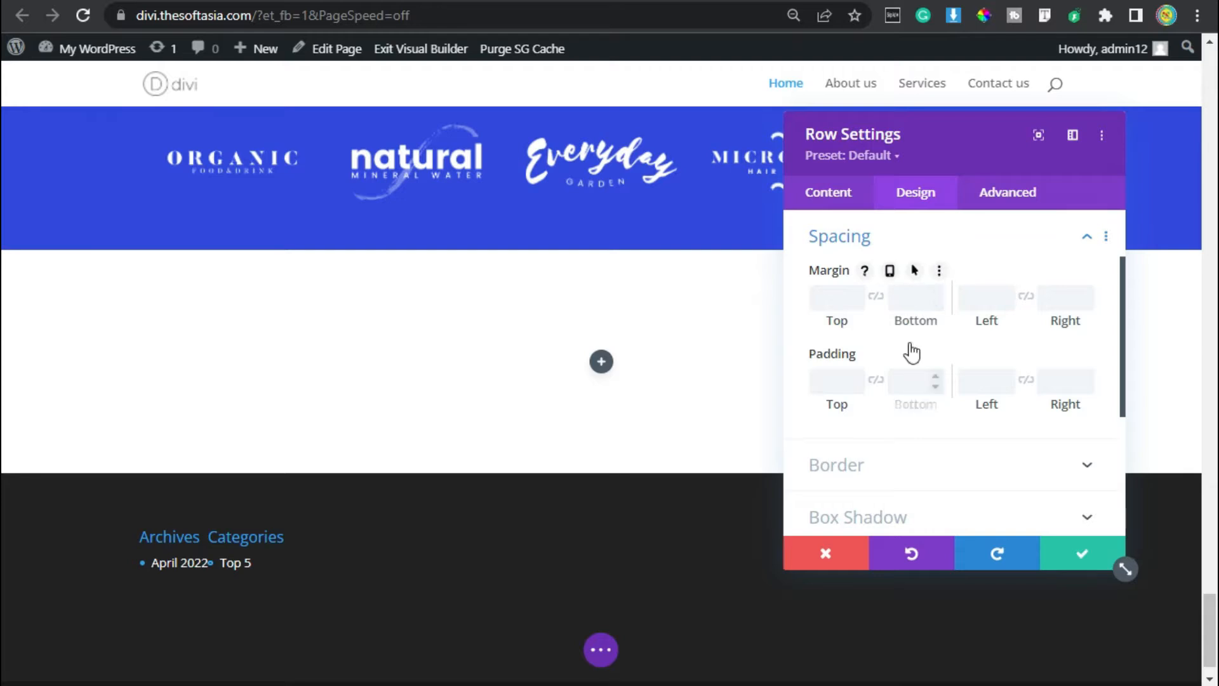
{"action": "left_click", "coordinate": [914, 380]}
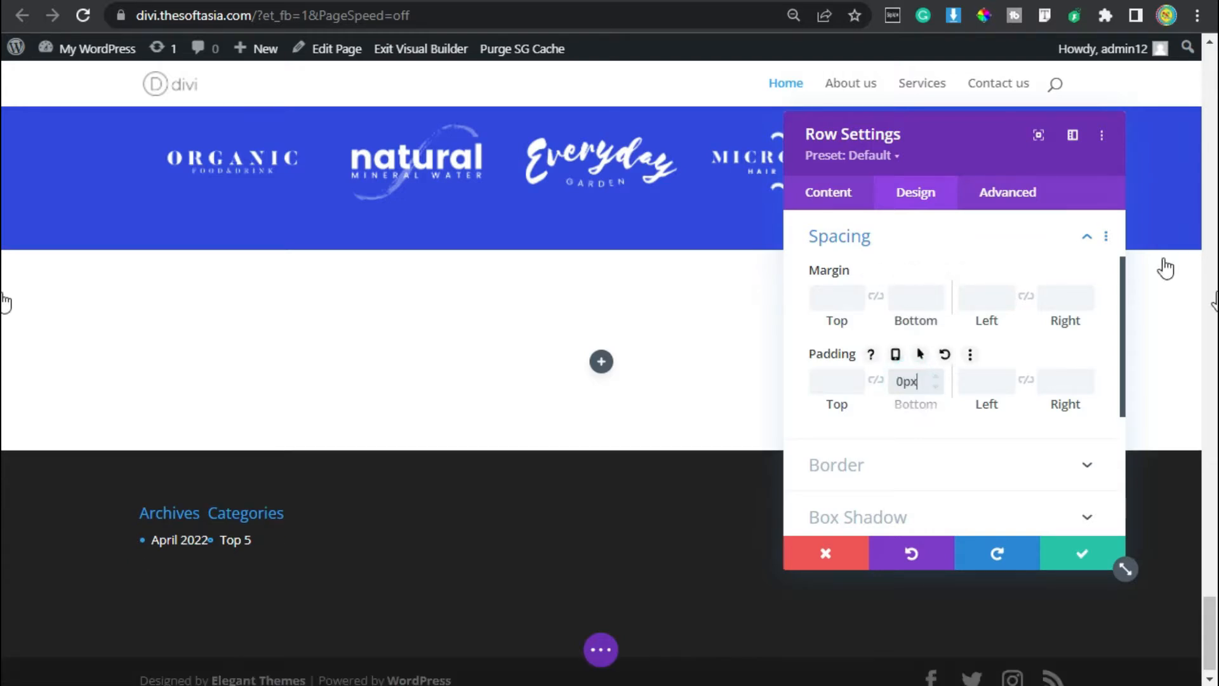
{"action": "left_click", "coordinate": [1083, 557]}
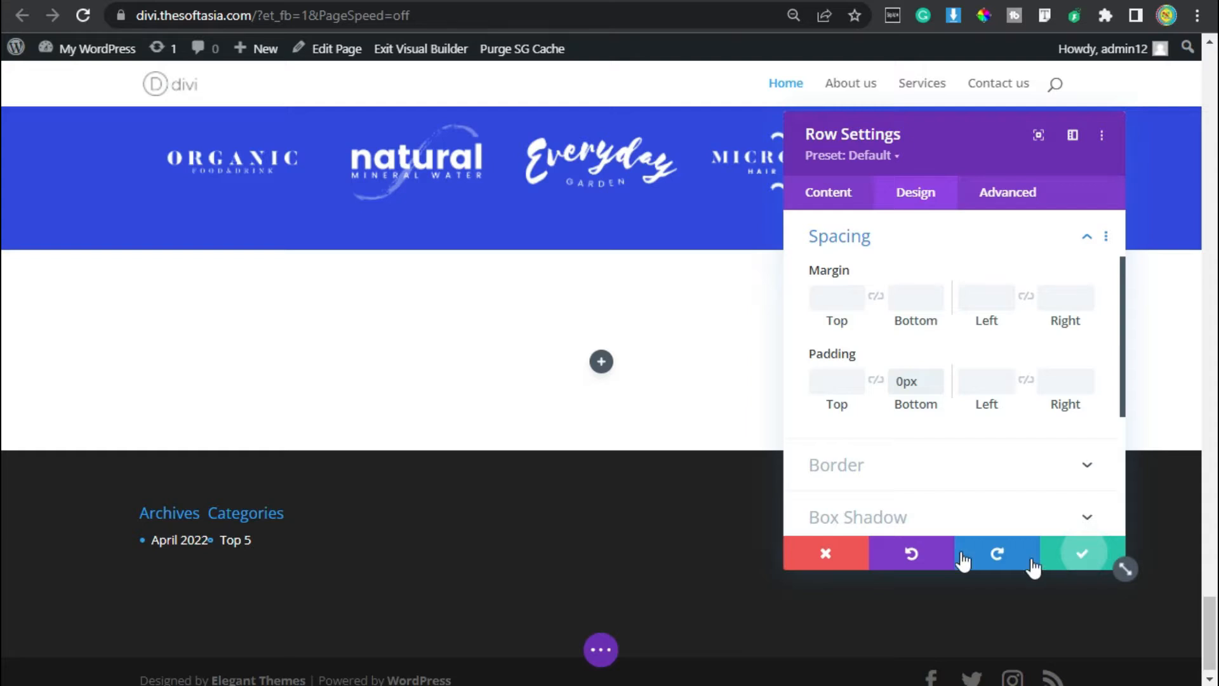
Insert a Text module into the row.
{"action": "left_click", "coordinate": [602, 363]}
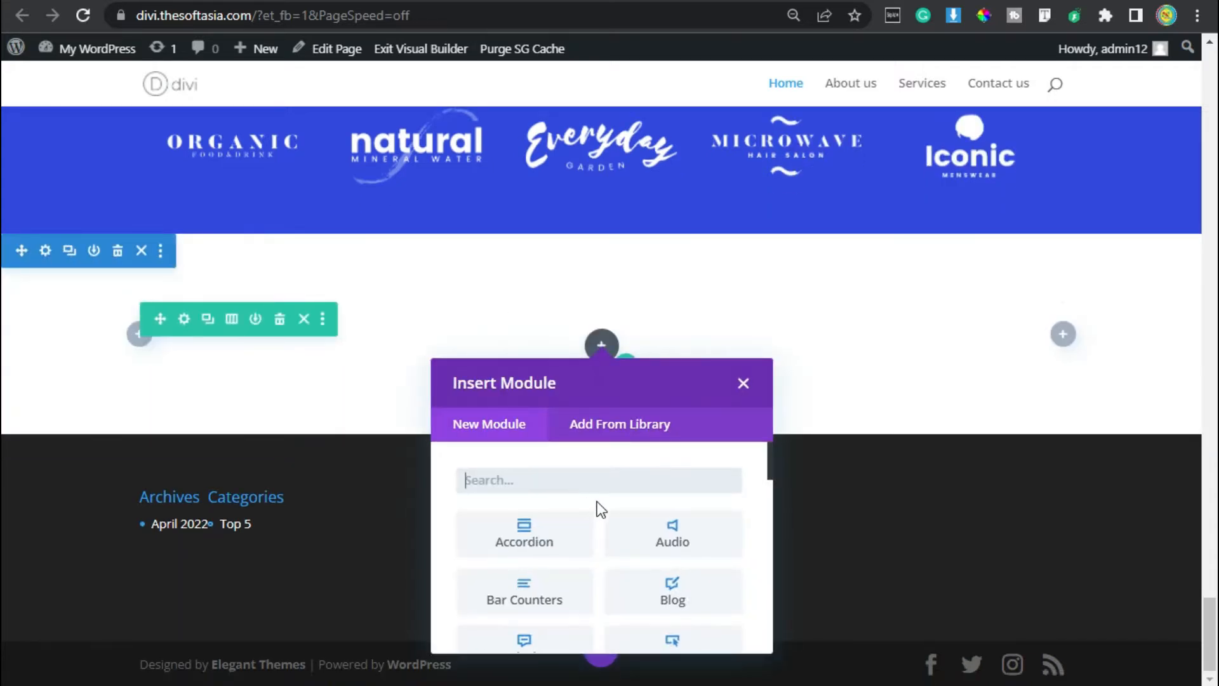
{"action": "type", "text": "text"}
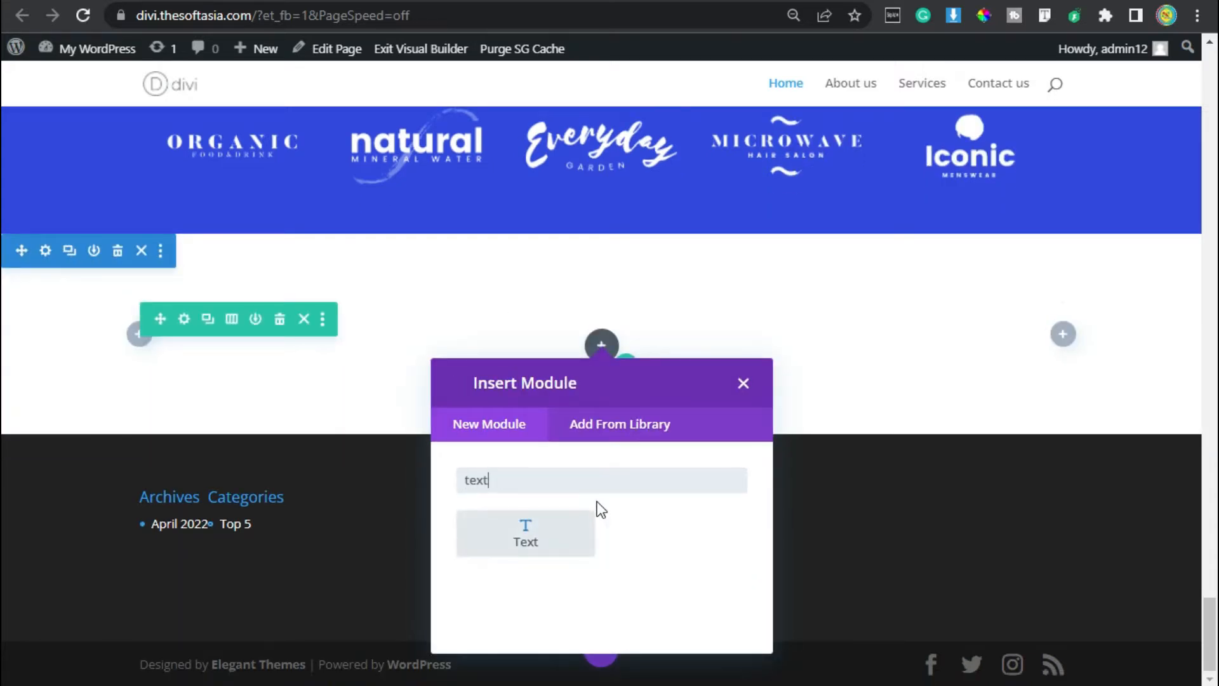
{"action": "left_click", "coordinate": [527, 519]}
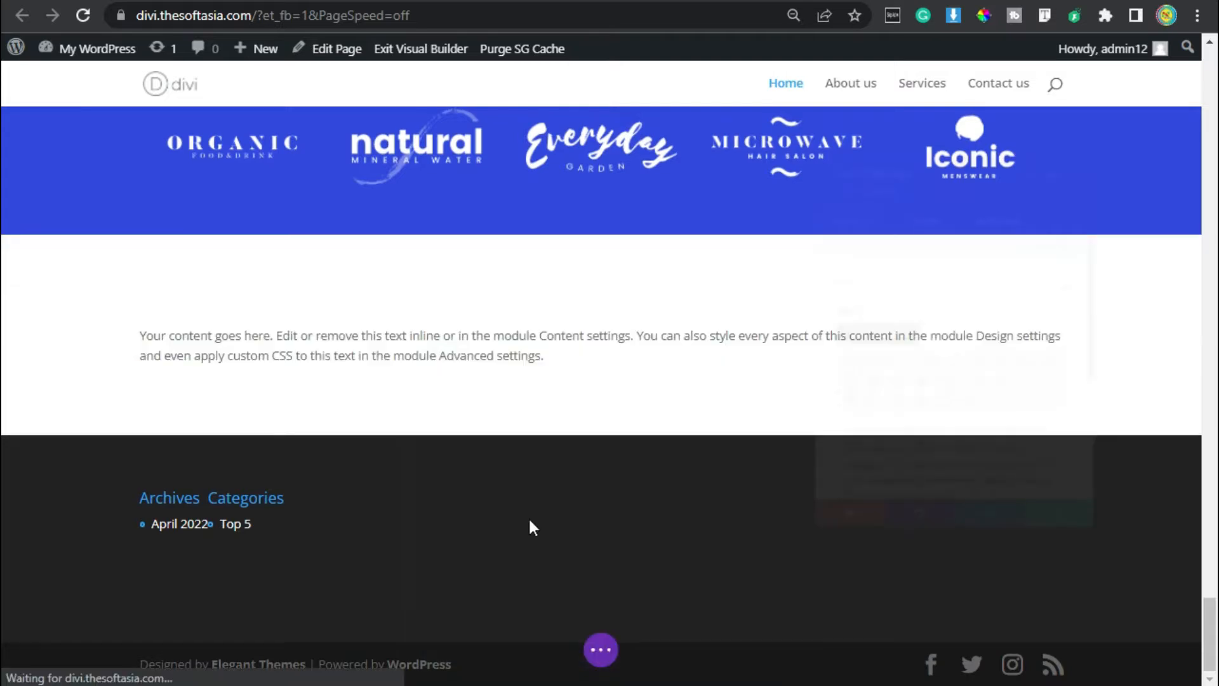
Replace the Text module's placeholder content with "Blog Posts".
{"action": "scroll", "coordinate": [861, 406], "scroll_direction": "down", "scroll_amount": 2}
{"action": "left_click", "coordinate": [861, 407]}
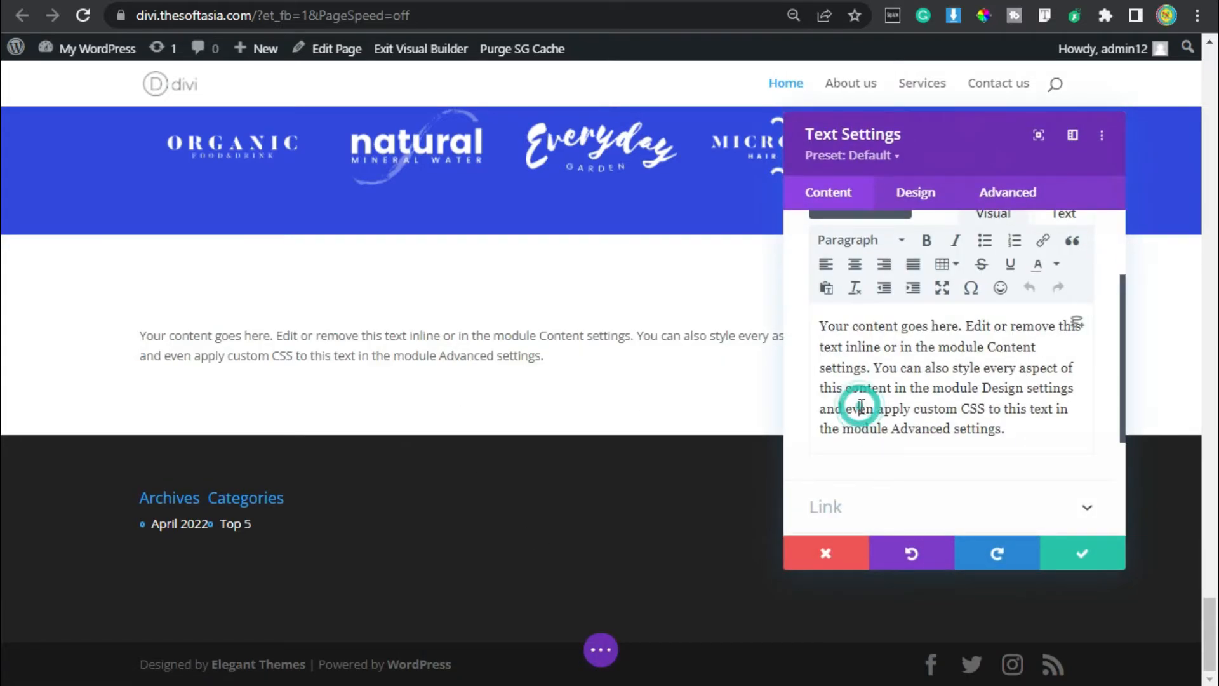
{"action": "key", "text": "ctrl+a"}
{"action": "key", "text": "BackSpace"}
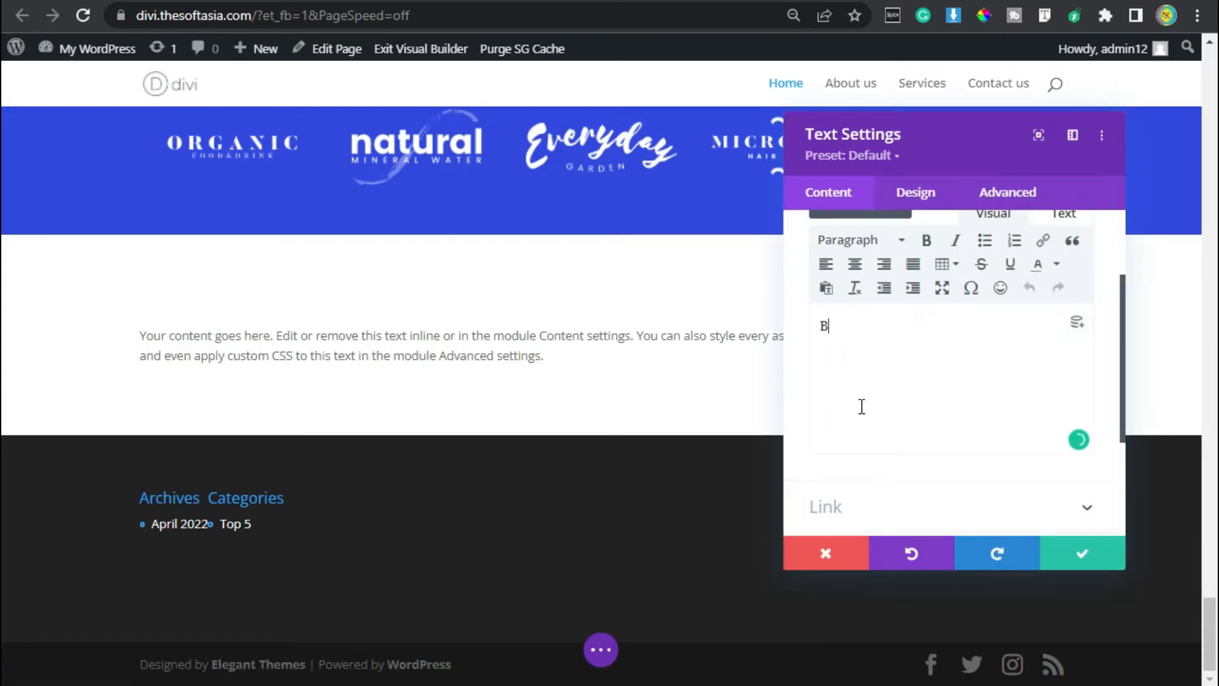
{"action": "type", "text": "Blog Posts"}
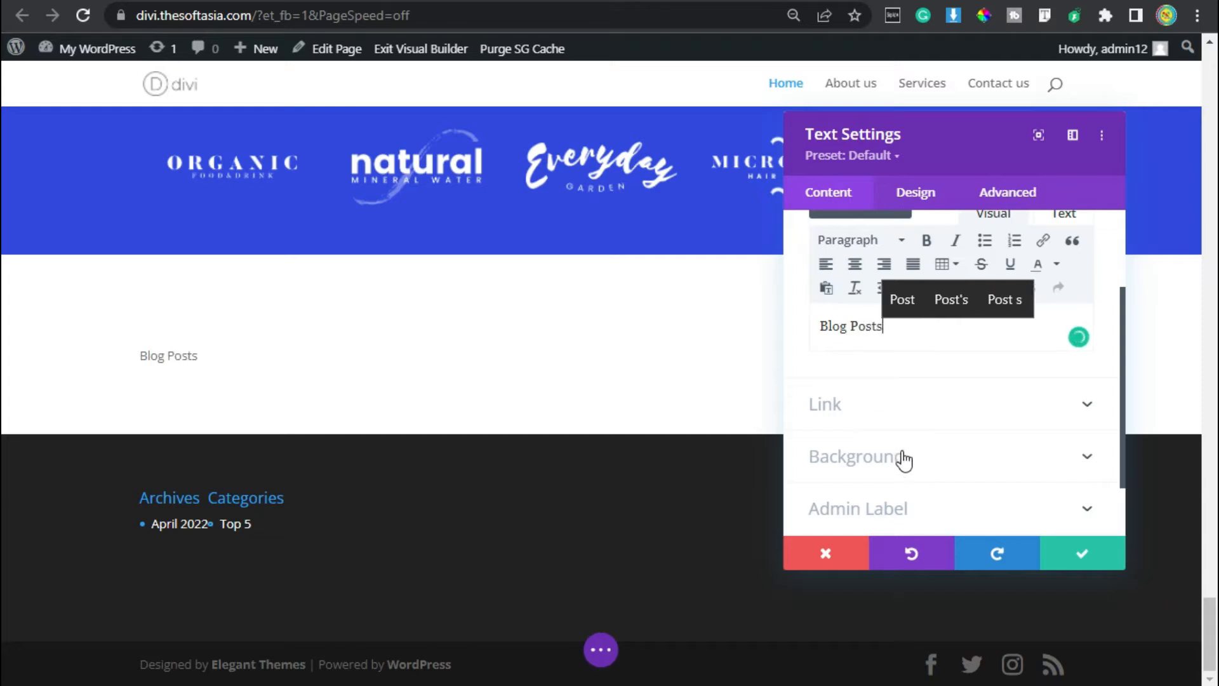
Give the Text module the light lavender global colour as its background.
{"action": "left_click", "coordinate": [904, 457]}
{"action": "left_click", "coordinate": [990, 436]}
{"action": "left_click", "coordinate": [873, 398]}
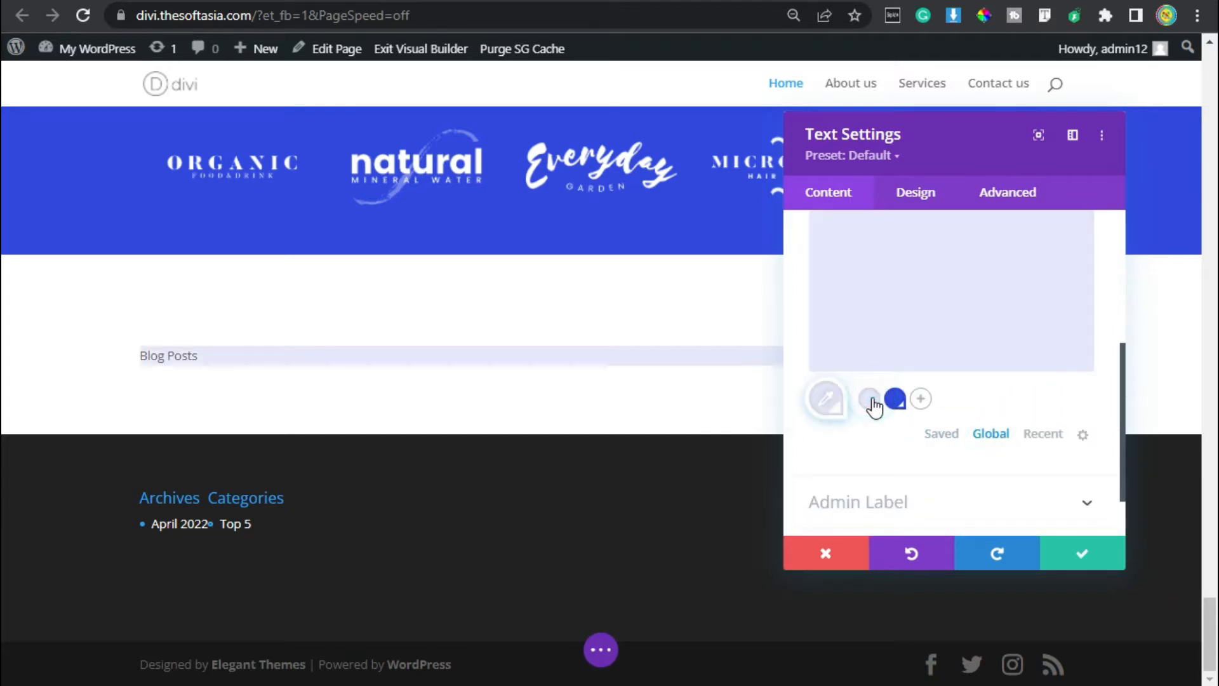
Set the Text module's text font to Roboto.
{"action": "scroll", "coordinate": [865, 450], "scroll_direction": "up", "scroll_amount": 3}
{"action": "left_click", "coordinate": [913, 191]}
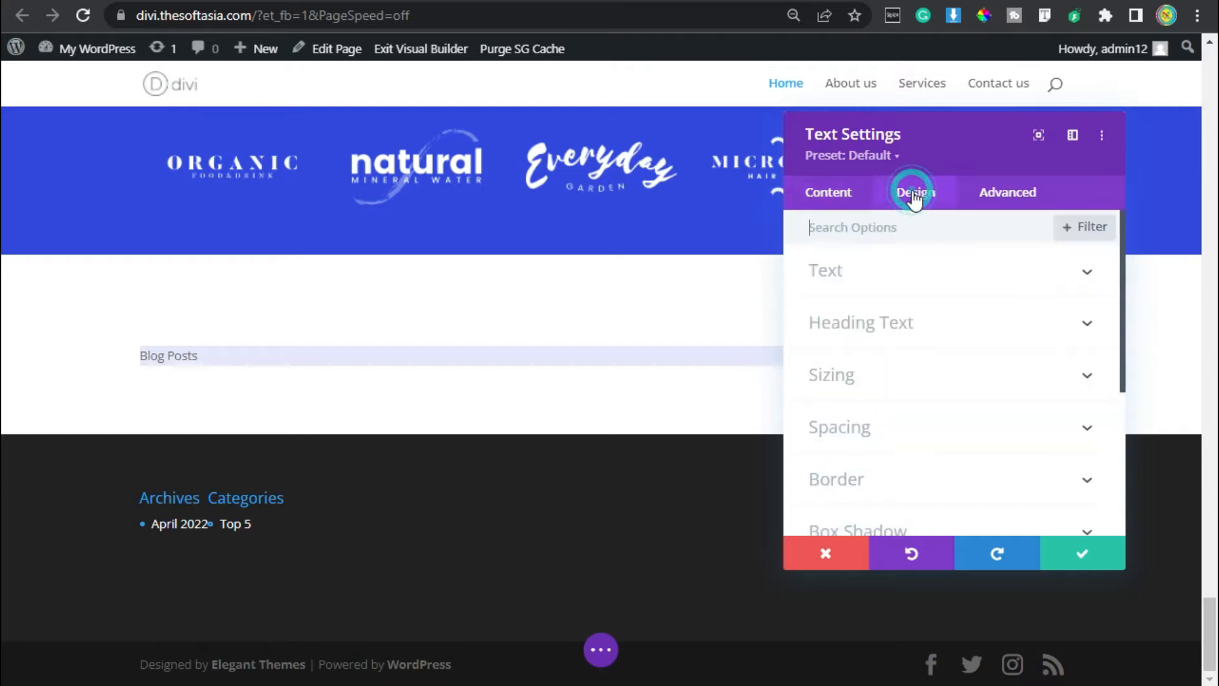
{"action": "left_click", "coordinate": [901, 277]}
{"action": "left_click", "coordinate": [885, 396]}
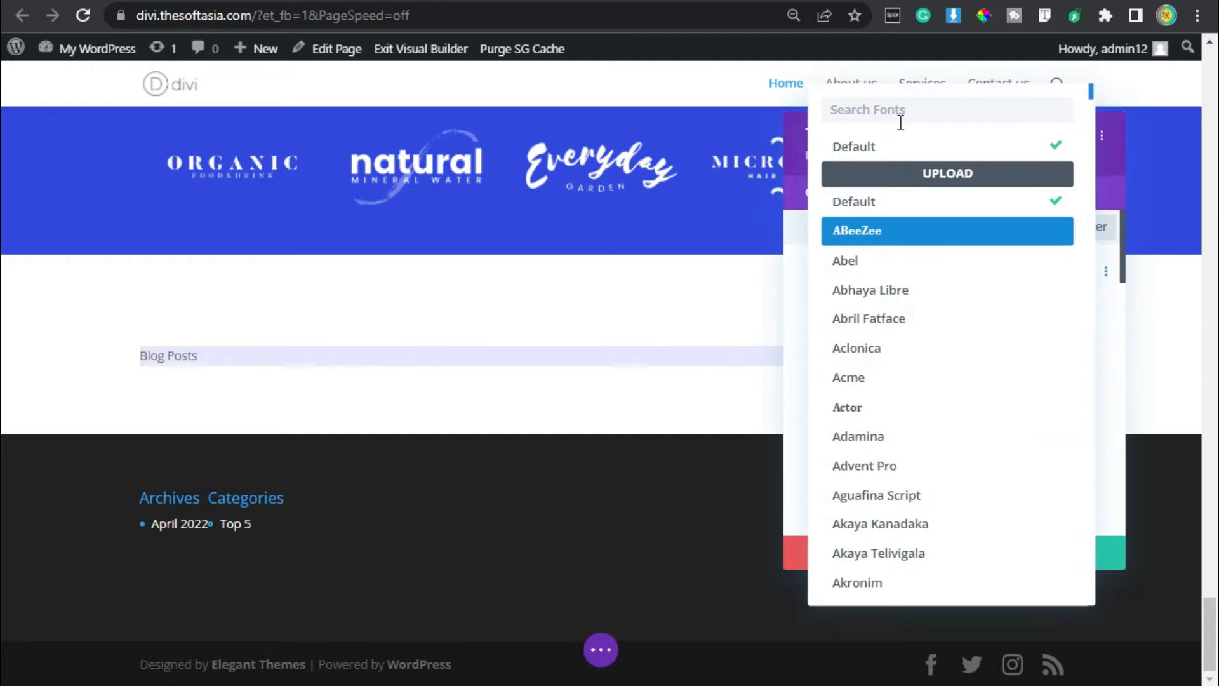
{"action": "type", "text": "Roboto"}
{"action": "left_click", "coordinate": [981, 152]}
Make the "Blog Posts" text uppercase and colour it with the blue global colour.
{"action": "scroll", "coordinate": [950, 285], "scroll_direction": "down", "scroll_amount": 1}
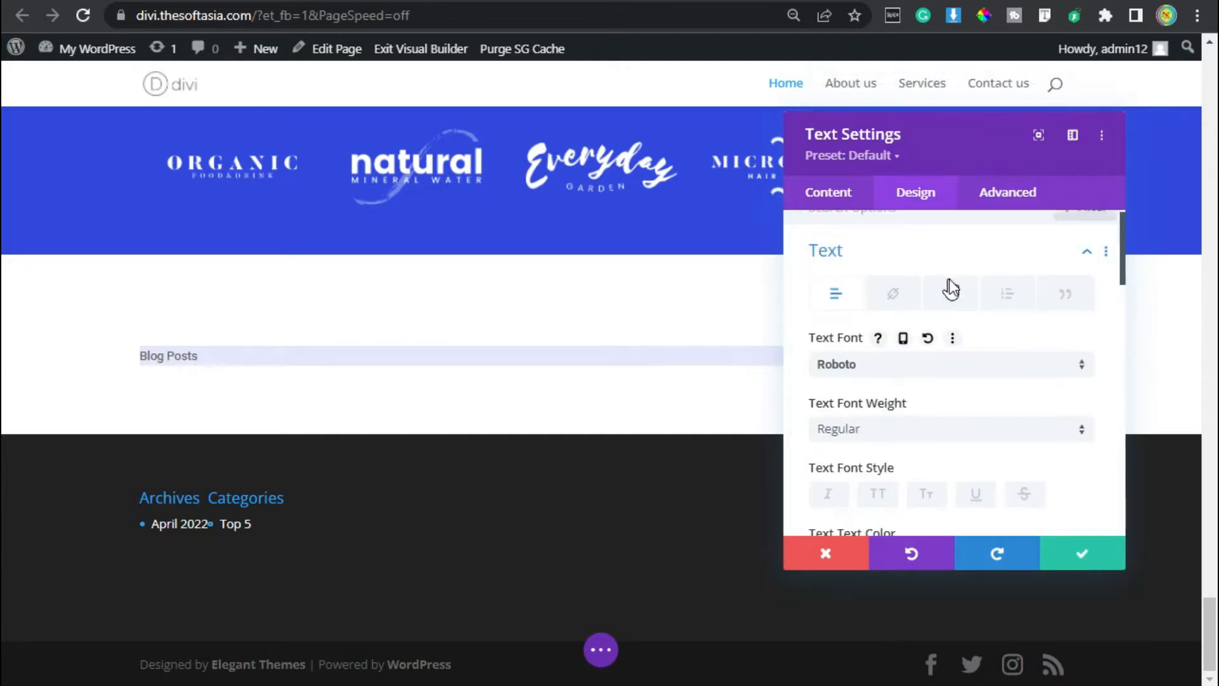
{"action": "scroll", "coordinate": [950, 287], "scroll_direction": "down", "scroll_amount": 2}
{"action": "left_click", "coordinate": [875, 389]}
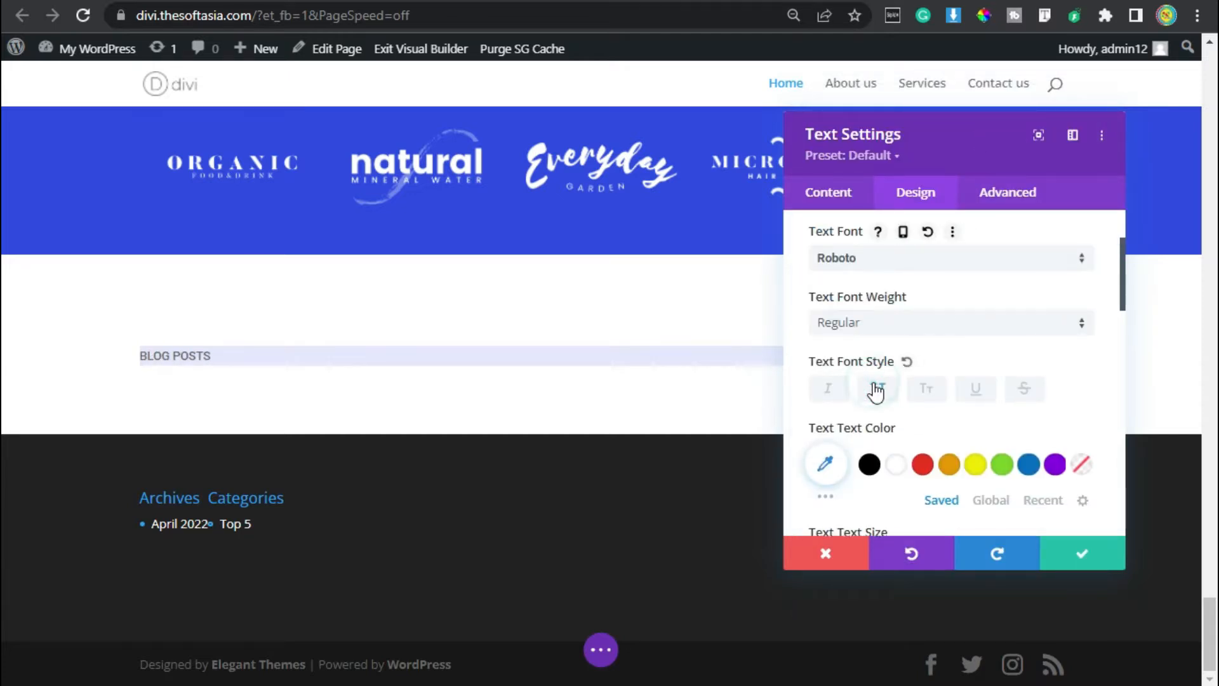
{"action": "scroll", "coordinate": [1092, 406], "scroll_direction": "down", "scroll_amount": 2}
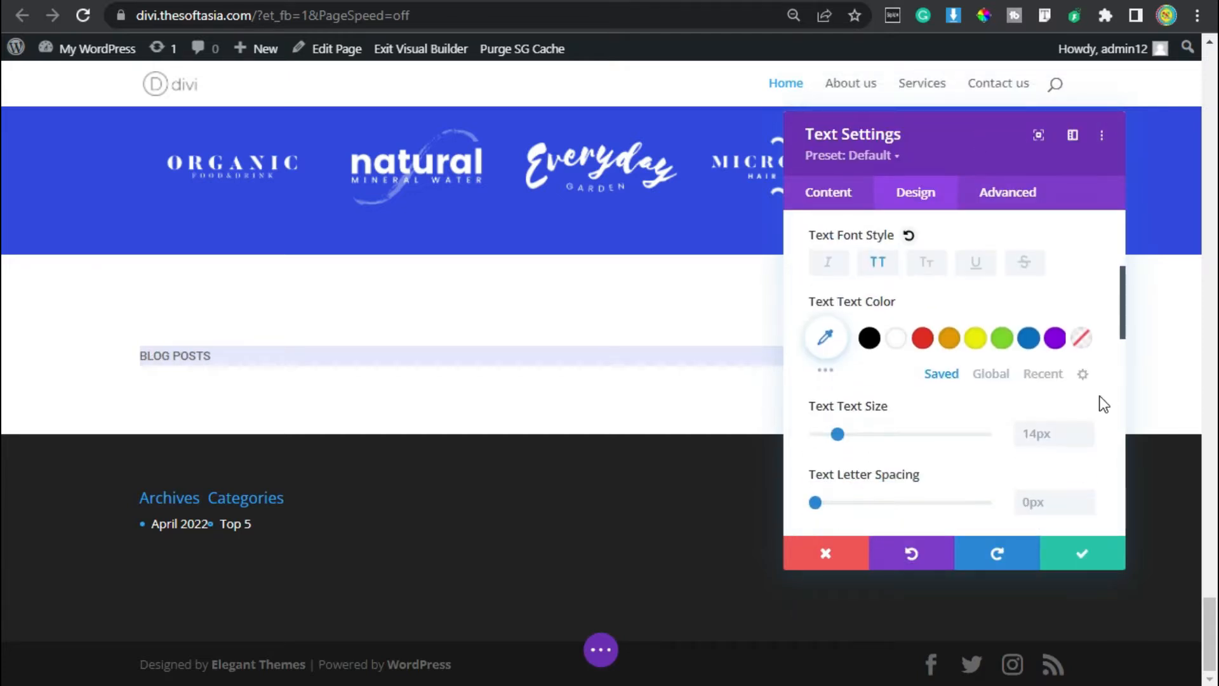
{"action": "left_click", "coordinate": [988, 374]}
{"action": "left_click", "coordinate": [894, 338]}
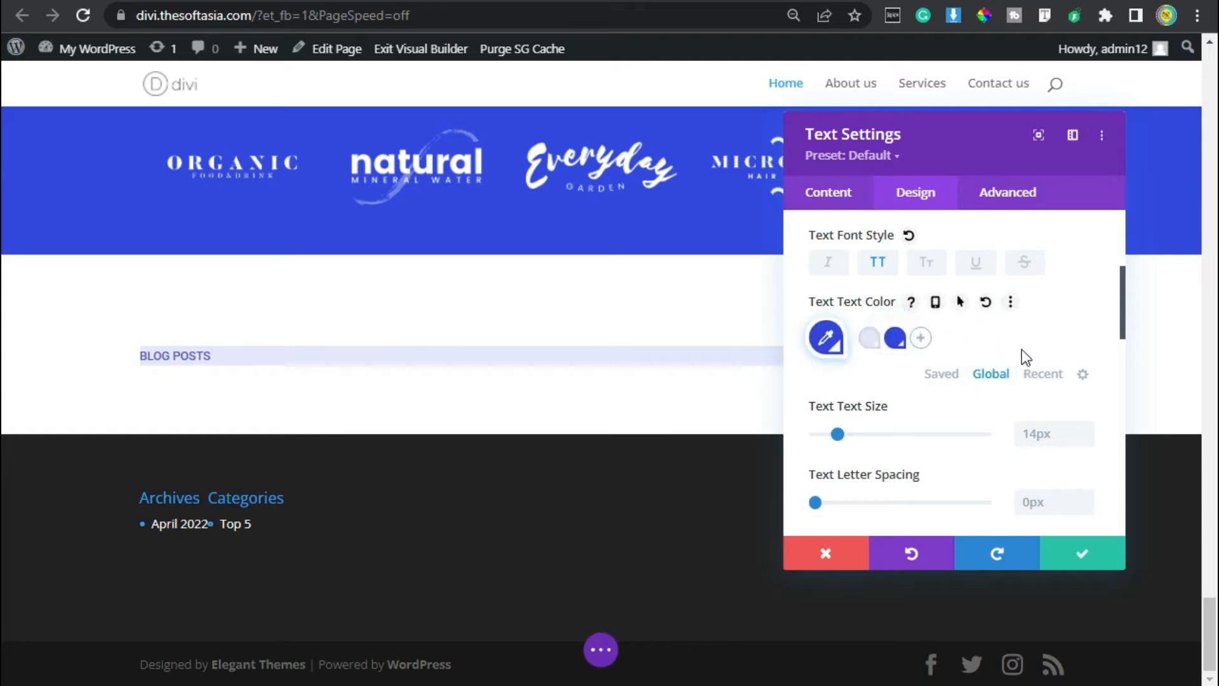
Increase the text size by two increments and the line height by one increment.
{"action": "scroll", "coordinate": [1079, 348], "scroll_direction": "down", "scroll_amount": 2}
{"action": "left_click", "coordinate": [1083, 303]}
{"action": "left_click", "coordinate": [1083, 303]}
{"action": "scroll", "coordinate": [1047, 383], "scroll_direction": "down", "scroll_amount": 2}
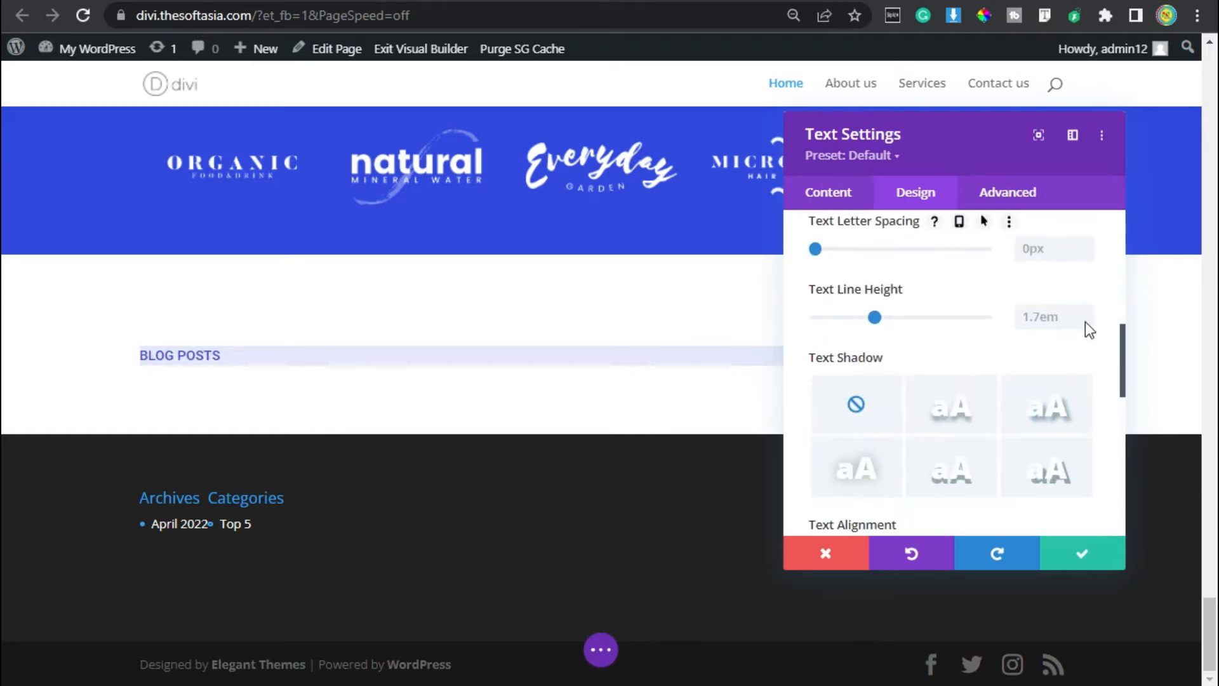
{"action": "left_click", "coordinate": [1084, 310]}
Centre the text and limit the module to a maximum width of 140px with centred module alignment.
{"action": "scroll", "coordinate": [893, 390], "scroll_direction": "down", "scroll_amount": 4}
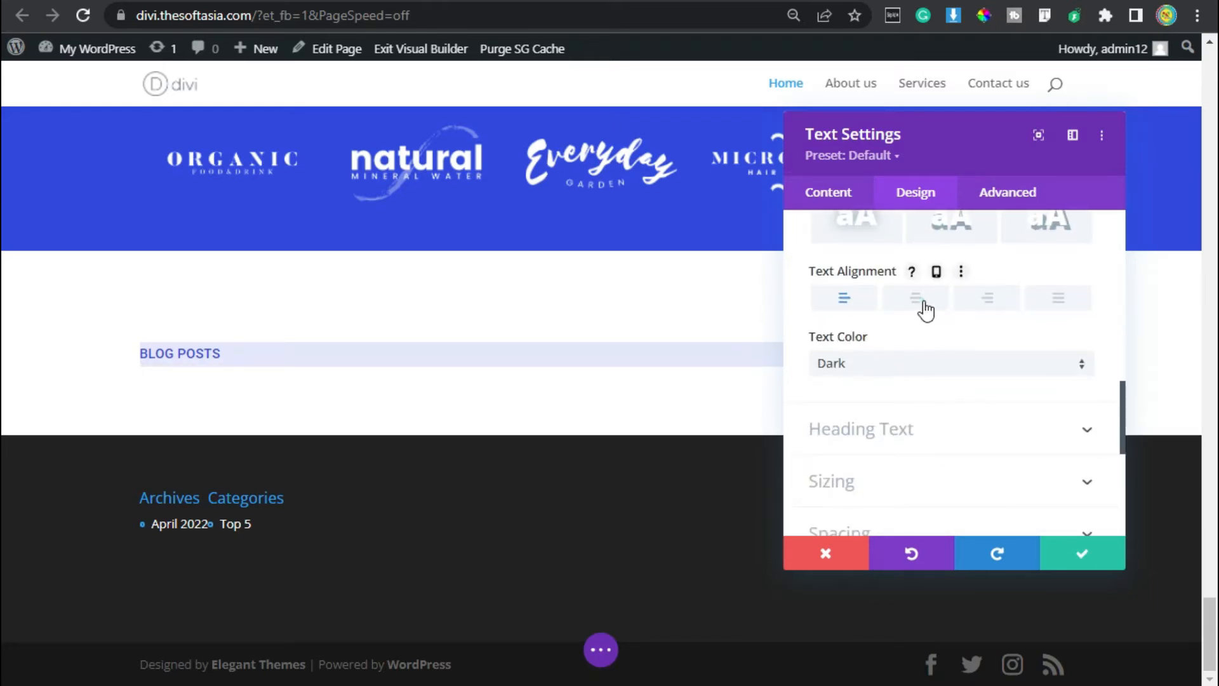
{"action": "left_click", "coordinate": [925, 308]}
{"action": "scroll", "coordinate": [966, 373], "scroll_direction": "down", "scroll_amount": 2}
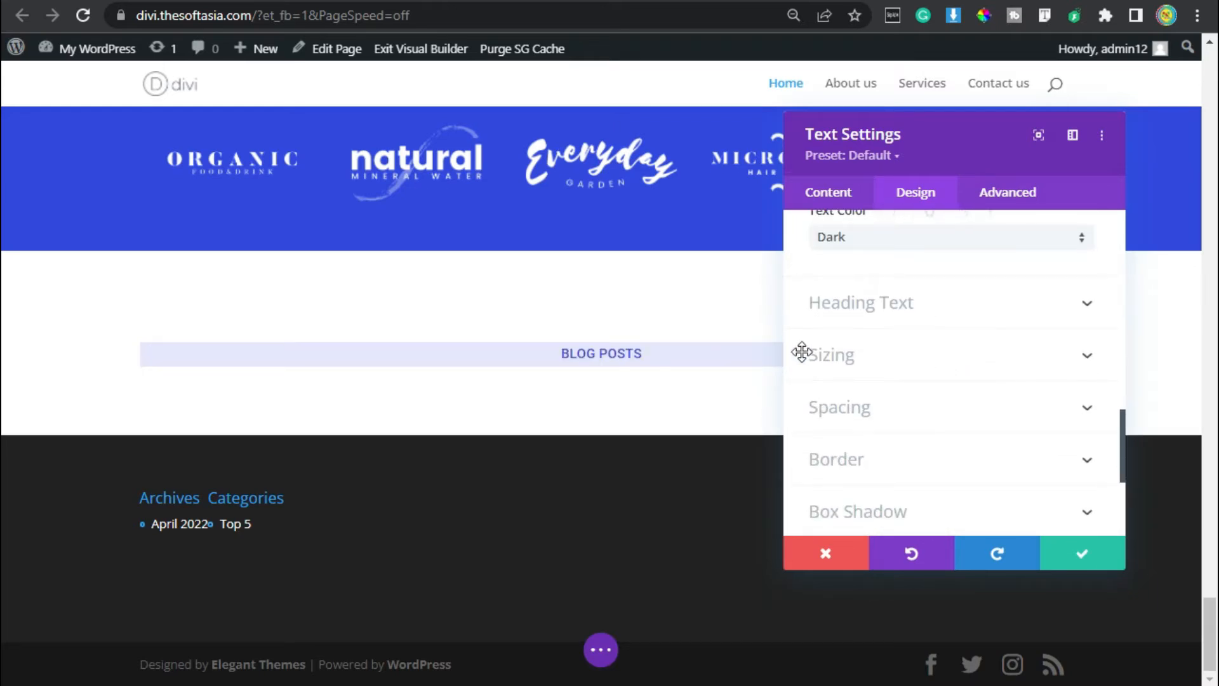
{"action": "left_click", "coordinate": [914, 357]}
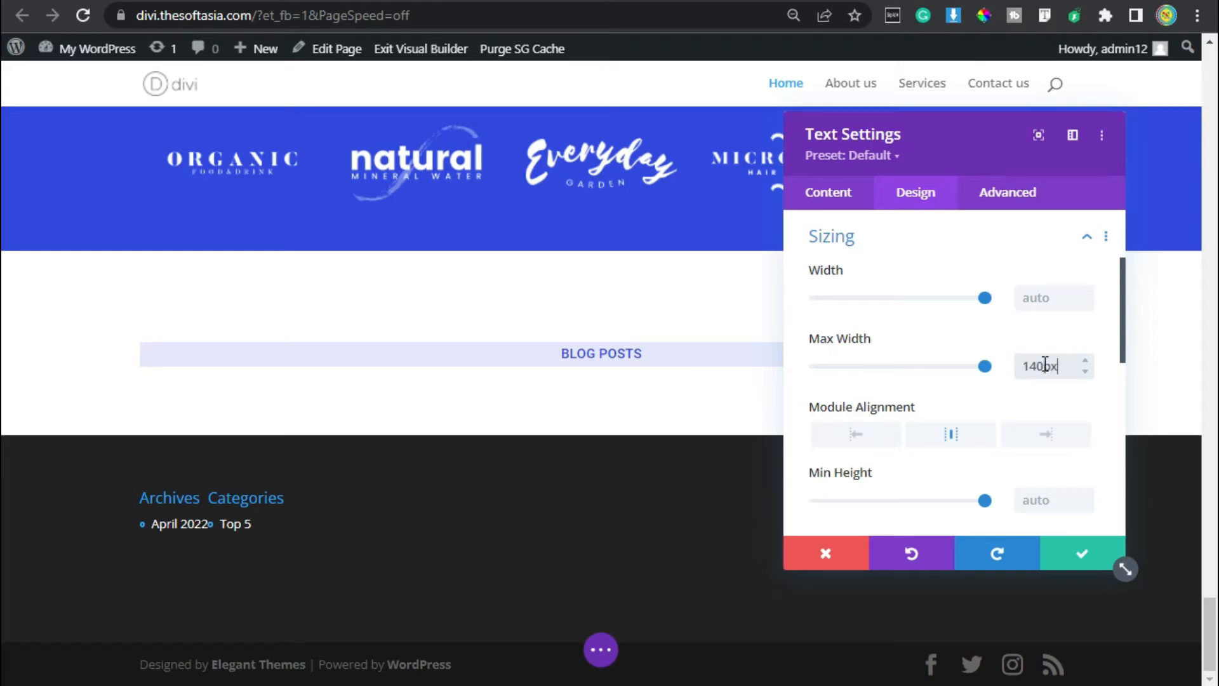
Set the Text module's padding to 8px top and bottom and 15px left and right.
{"action": "scroll", "coordinate": [843, 295], "scroll_direction": "down", "scroll_amount": 2}
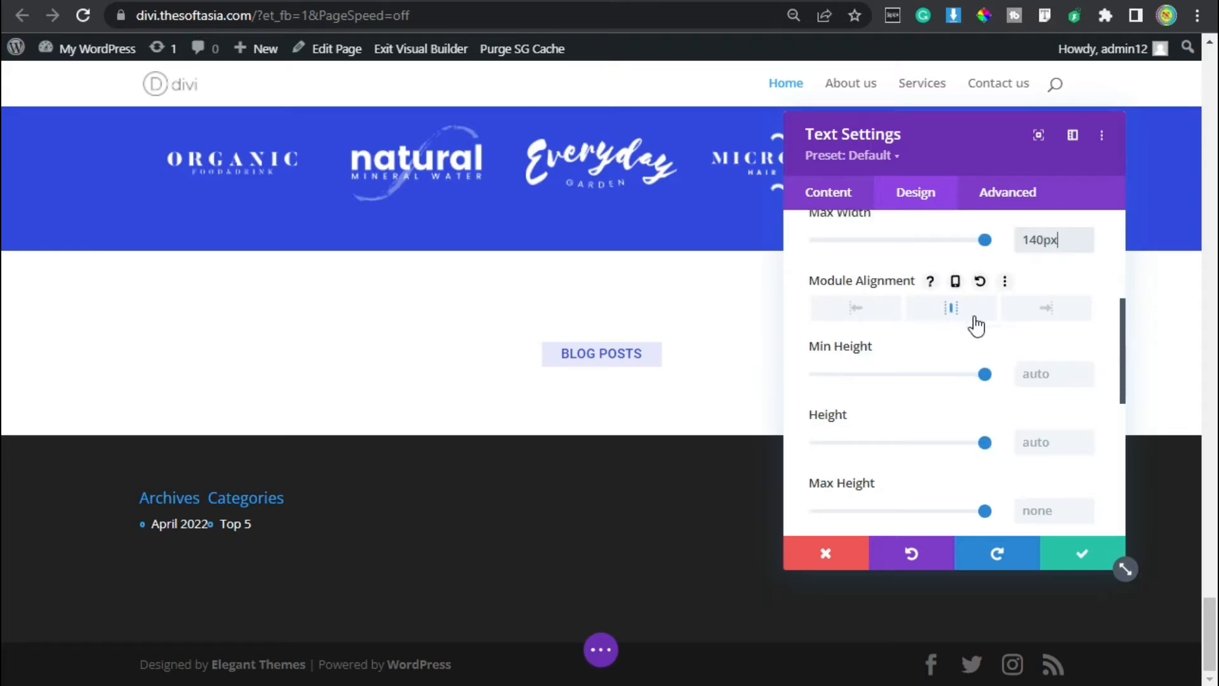
{"action": "scroll", "coordinate": [977, 326], "scroll_direction": "down", "scroll_amount": 4}
{"action": "left_click", "coordinate": [843, 341]}
{"action": "left_click", "coordinate": [831, 390]}
{"action": "left_click", "coordinate": [877, 380]}
{"action": "left_click", "coordinate": [973, 380]}
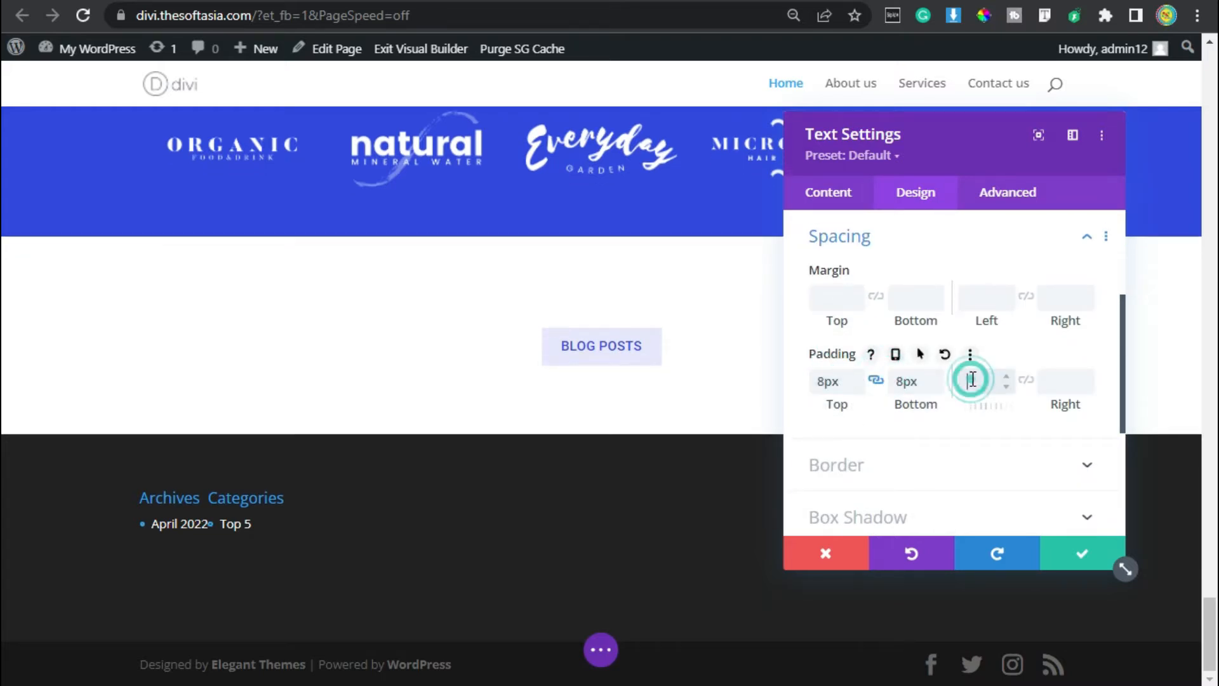
{"action": "type", "text": "15px"}
{"action": "left_click", "coordinate": [1026, 380]}
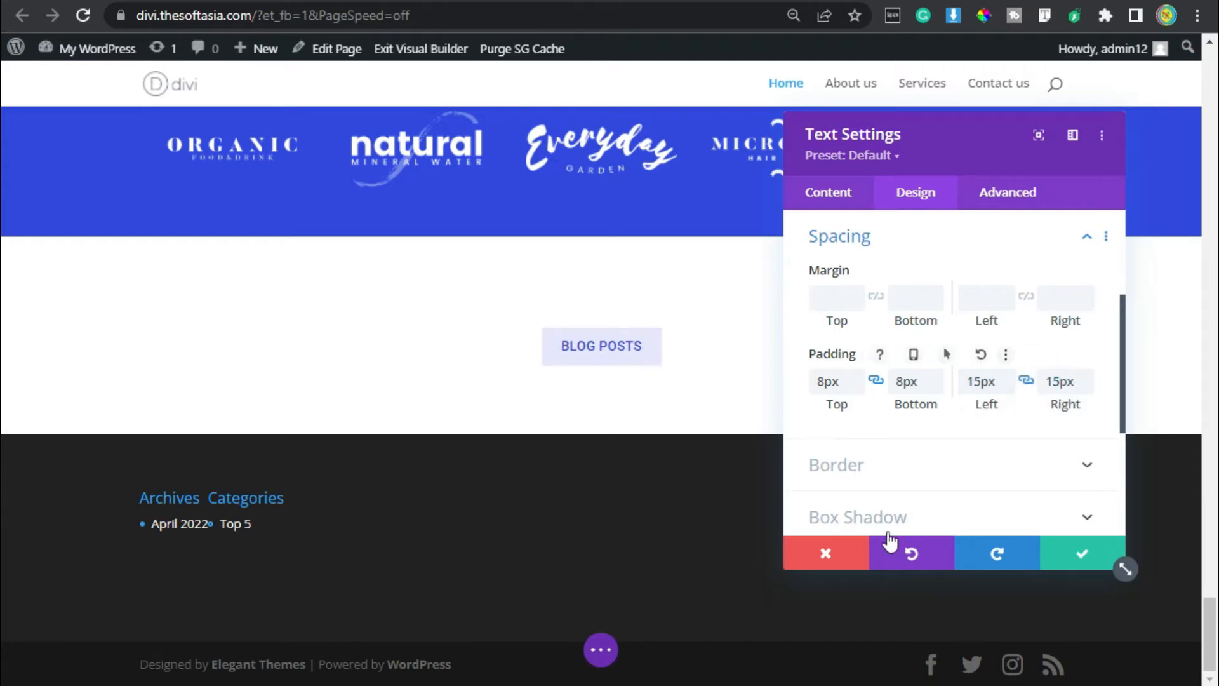
Round all four corners of the Text module by 3px.
{"action": "left_click", "coordinate": [933, 477]}
{"action": "left_click", "coordinate": [853, 321]}
{"action": "type", "text": "3px"}
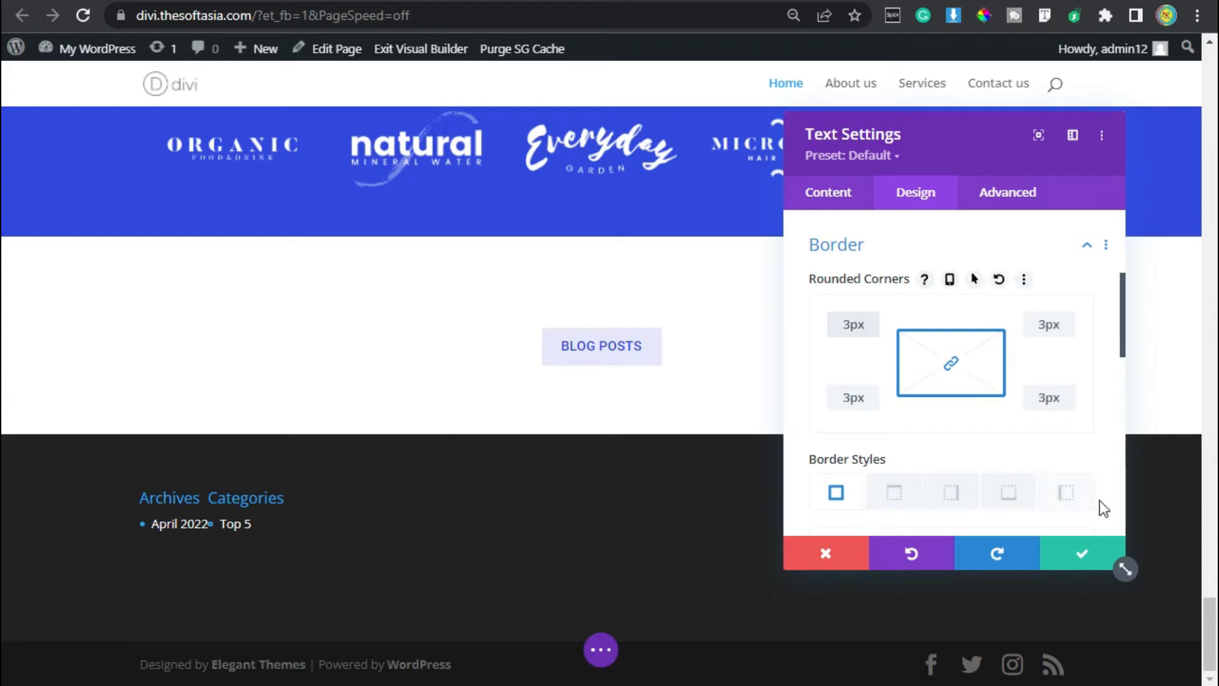
Save the "Blog Posts" label's settings and add a new Text module directly beneath it.
{"action": "left_click", "coordinate": [1074, 550]}
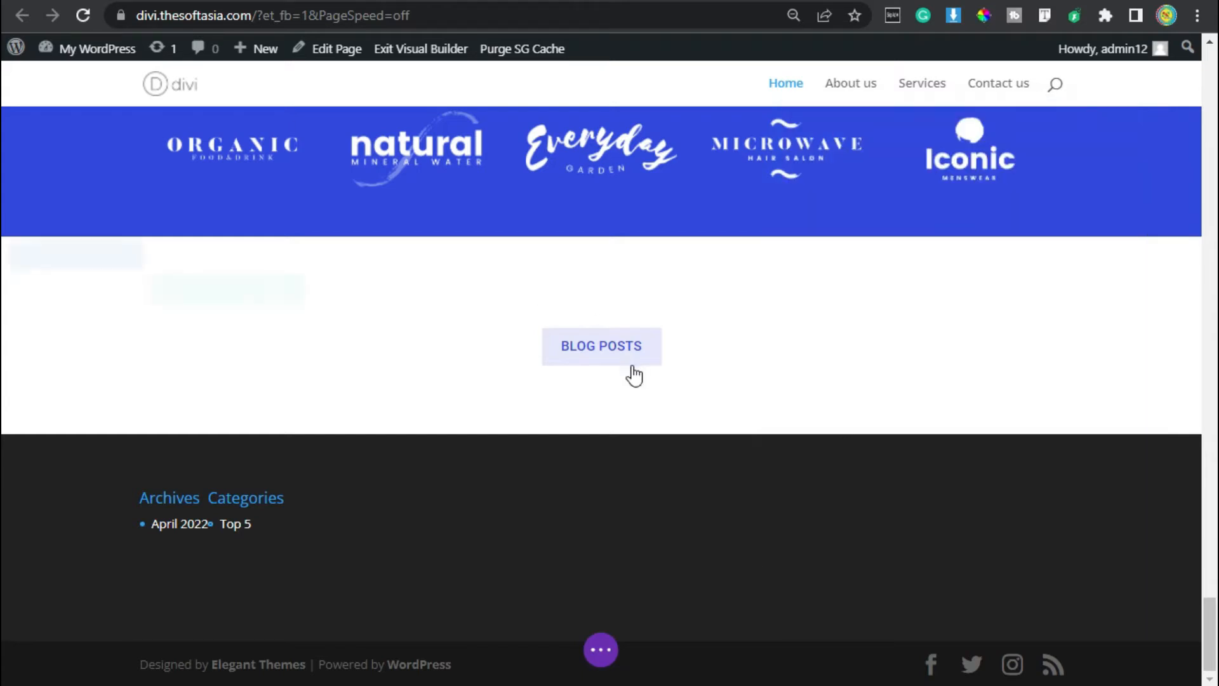
{"action": "left_click", "coordinate": [603, 376]}
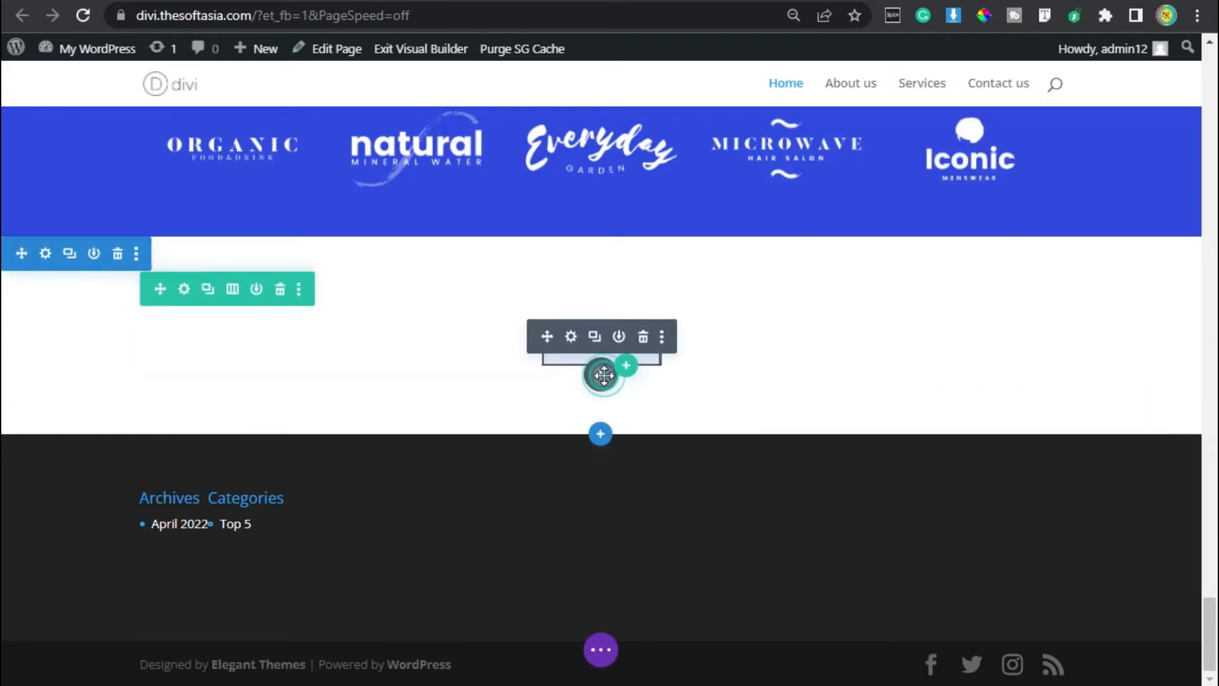
{"action": "type", "text": "te"}
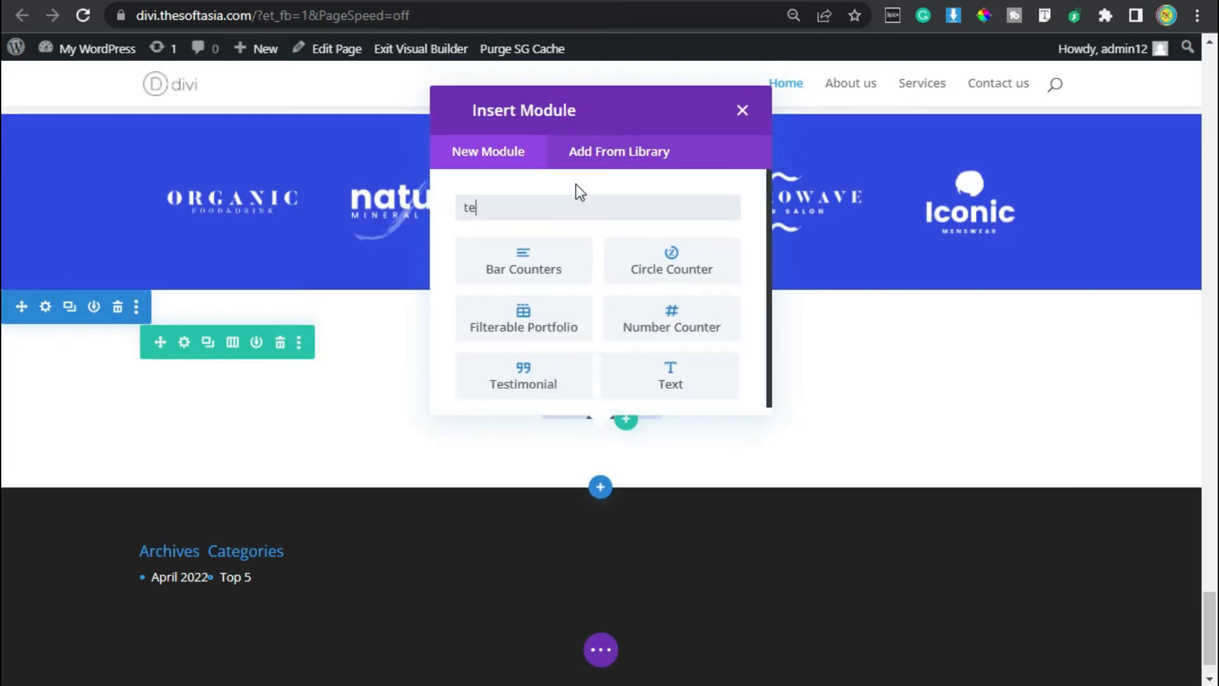
{"action": "type", "text": "xt"}
{"action": "left_click", "coordinate": [547, 263]}
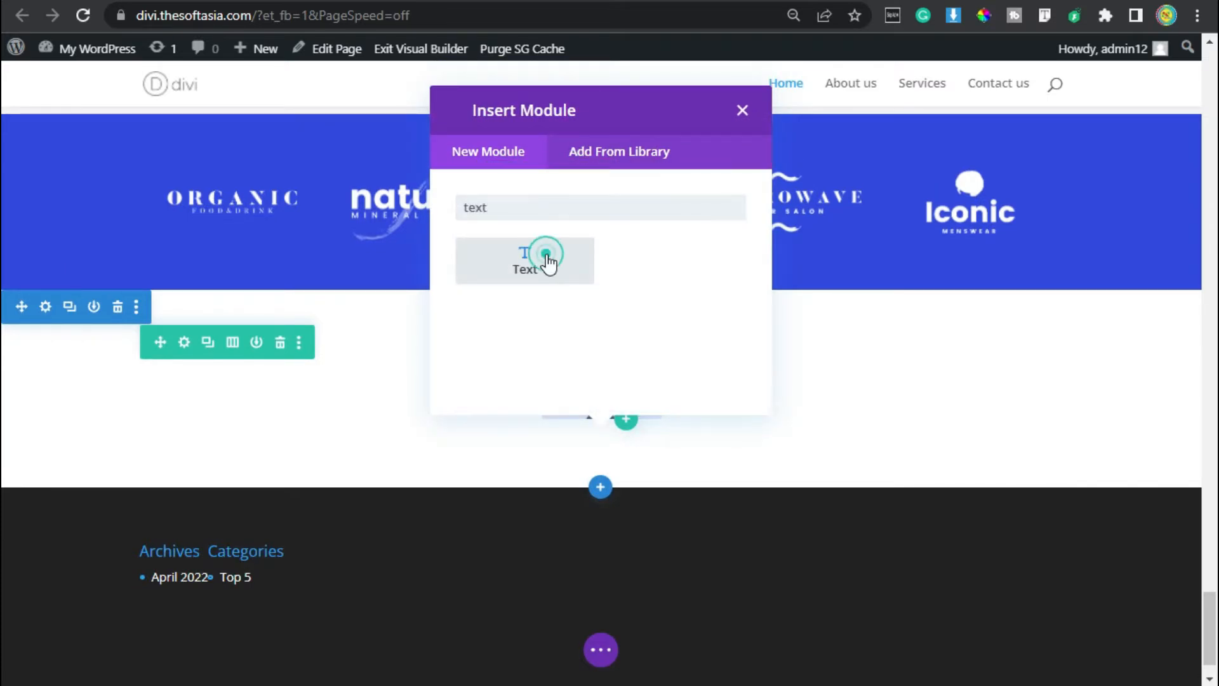
Replace the new Text module's placeholder content with the Heading 2 line "Read our popular blogs posts".
{"action": "scroll", "coordinate": [902, 412], "scroll_direction": "down", "scroll_amount": 2}
{"action": "left_click", "coordinate": [927, 386]}
{"action": "key", "text": "ctrl+a"}
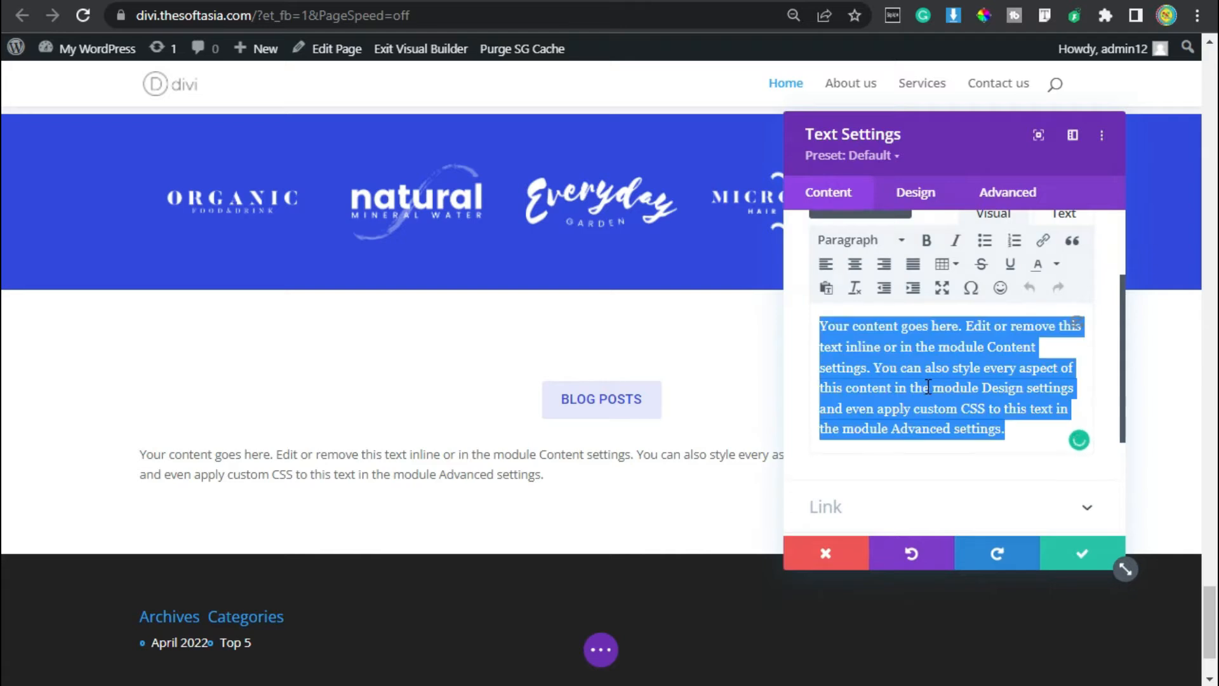
{"action": "type", "text": "Read our popular blogs posts"}
{"action": "scroll", "coordinate": [928, 384], "scroll_direction": "up", "scroll_amount": 2}
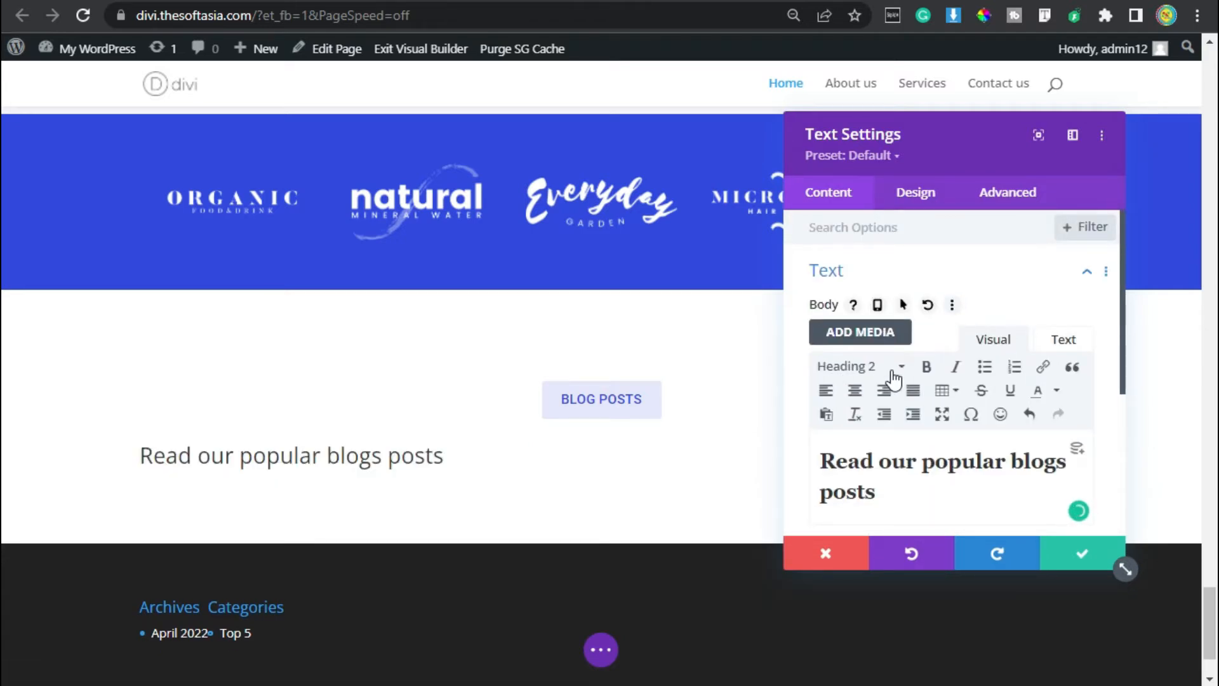
Set the Heading 2 font of the Text module to Roboto.
{"action": "left_click", "coordinate": [912, 215]}
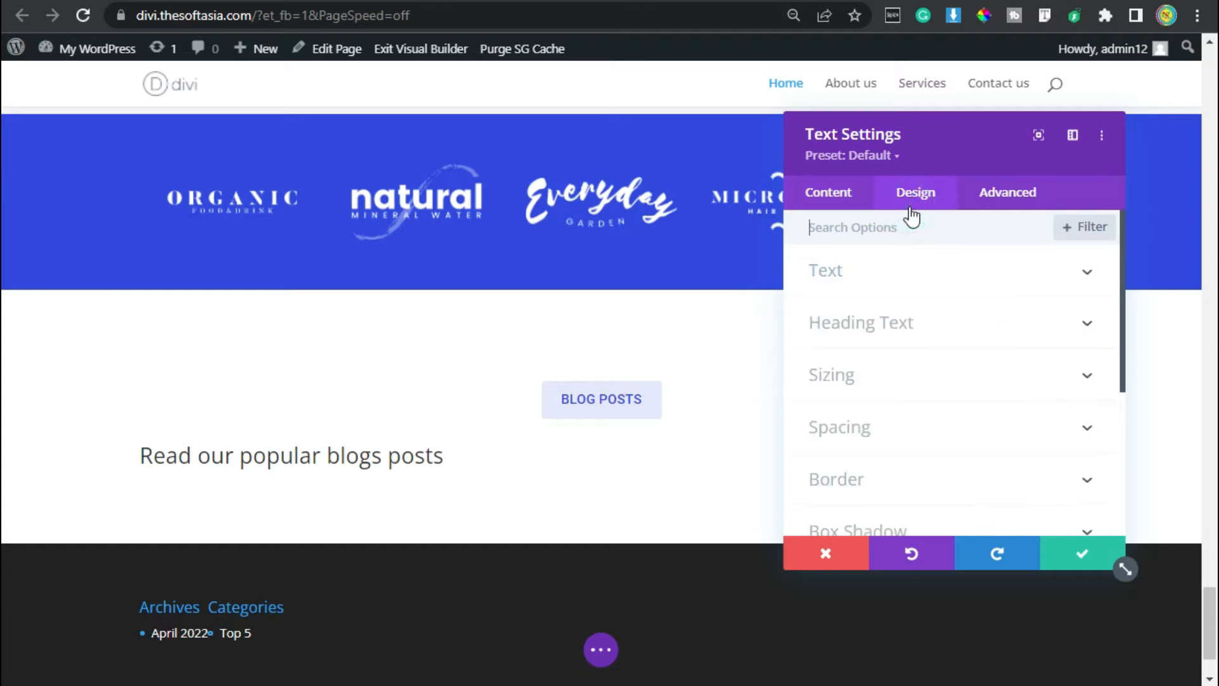
{"action": "left_click", "coordinate": [854, 327]}
{"action": "left_click", "coordinate": [877, 282]}
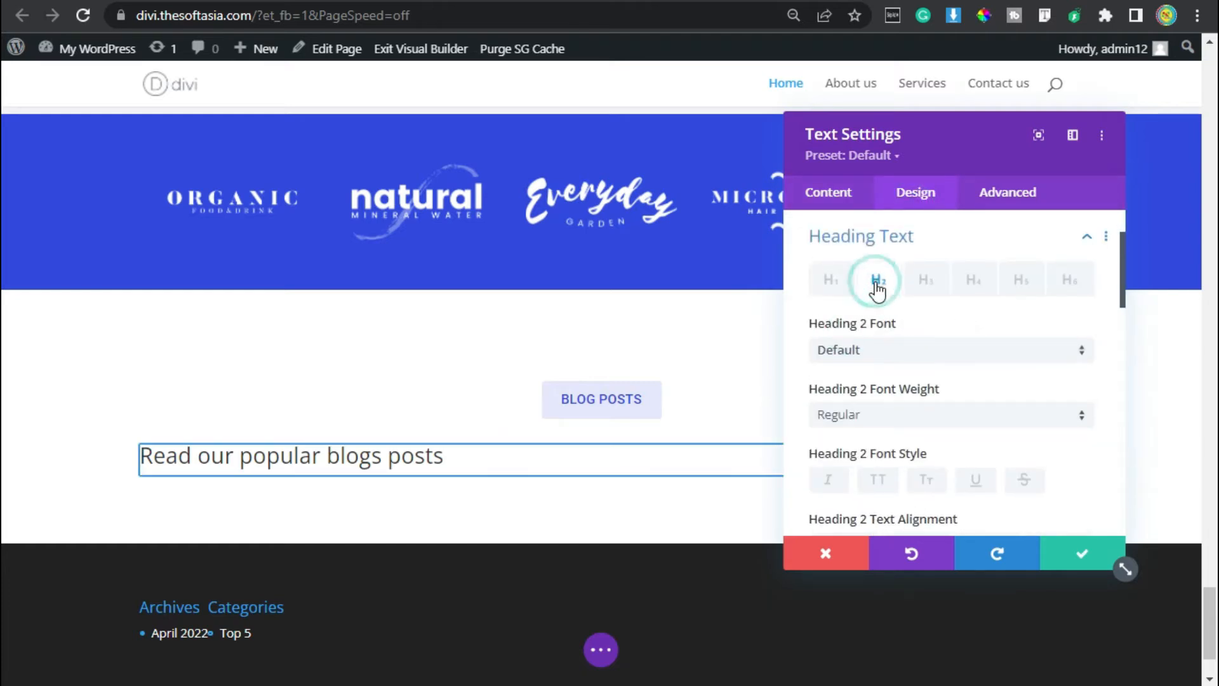
{"action": "left_click", "coordinate": [963, 353]}
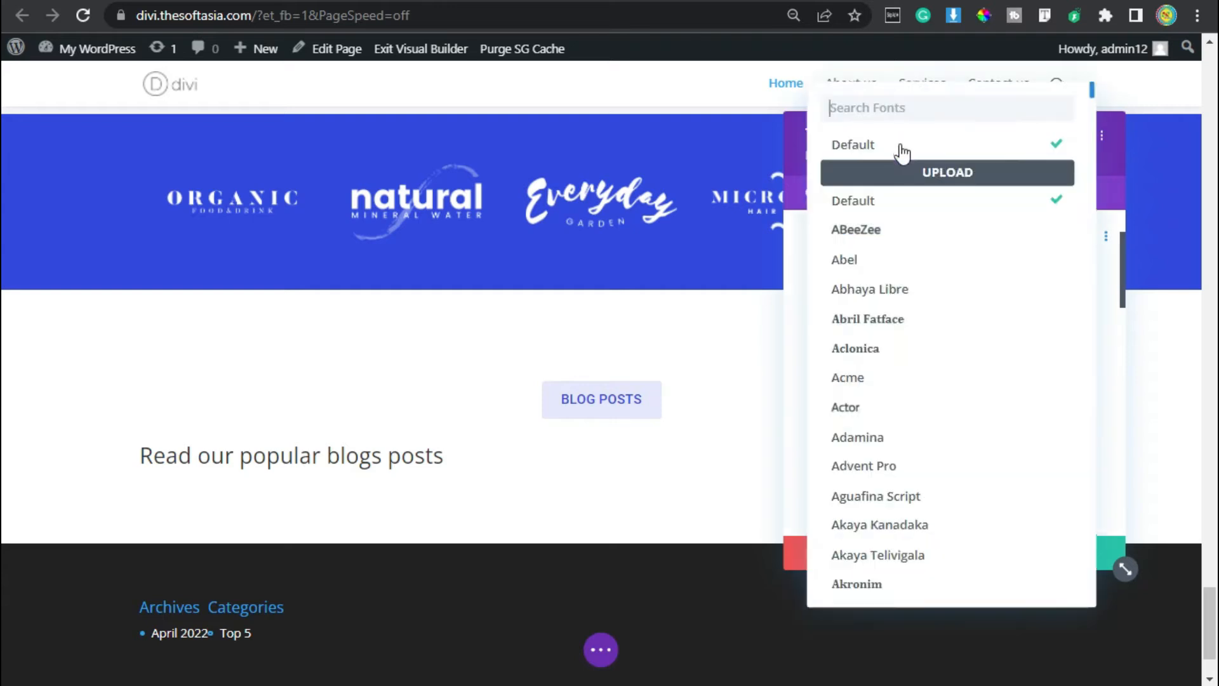
{"action": "type", "text": "Roboto"}
{"action": "left_click", "coordinate": [900, 139]}
Make the Heading 2 text italic and centred, and underline it in black.
{"action": "scroll", "coordinate": [889, 325], "scroll_direction": "down", "scroll_amount": 2}
{"action": "left_click", "coordinate": [827, 353]}
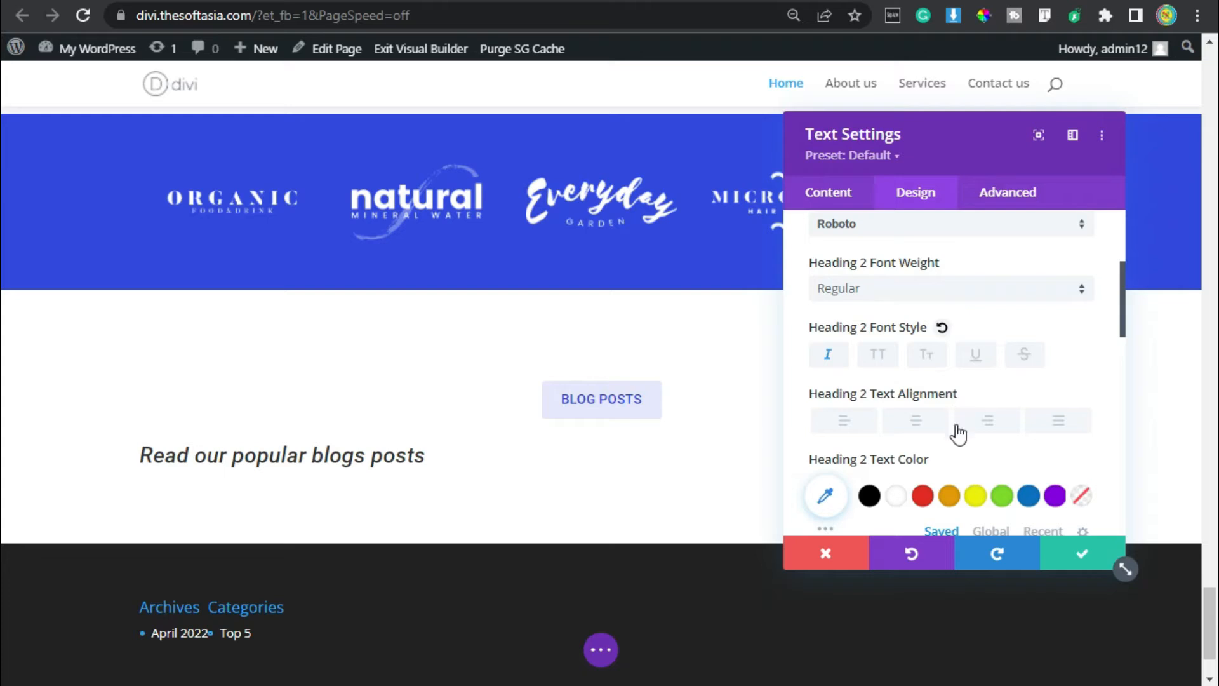
{"action": "left_click", "coordinate": [920, 424]}
{"action": "scroll", "coordinate": [927, 427], "scroll_direction": "down", "scroll_amount": 2}
{"action": "scroll", "coordinate": [959, 406], "scroll_direction": "up", "scroll_amount": 2}
{"action": "left_click", "coordinate": [976, 359]}
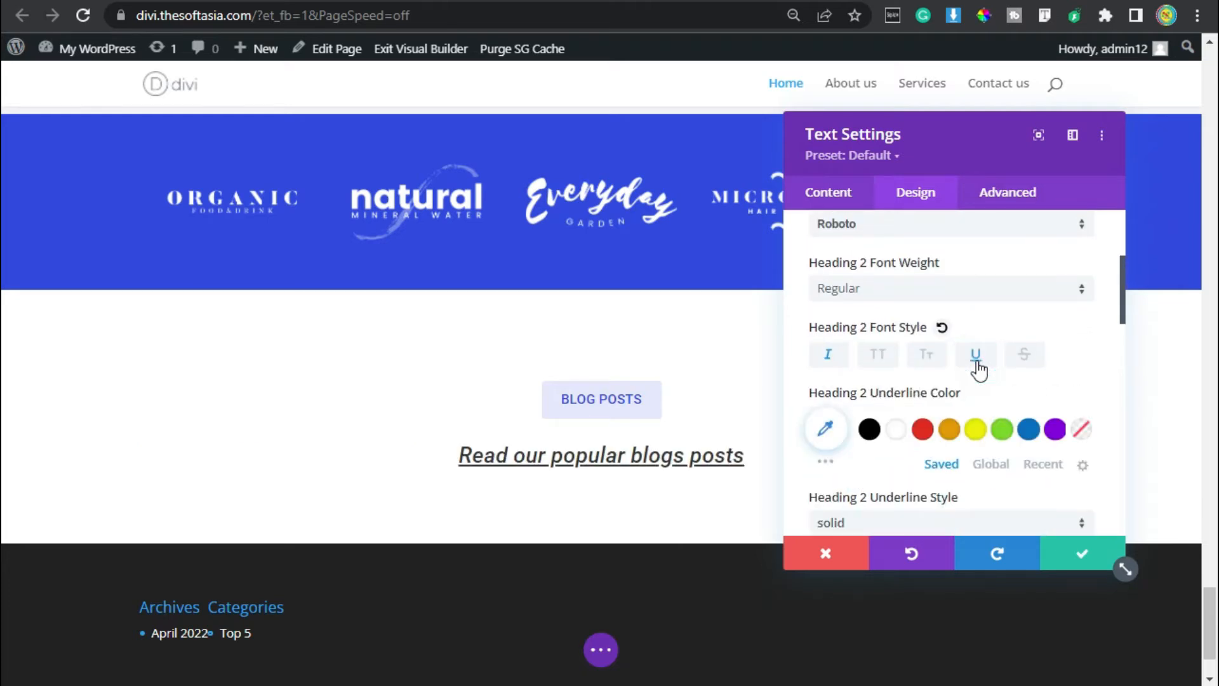
{"action": "left_click", "coordinate": [869, 429]}
Set the Heading 2 text size to 28px and its line height to 1.2em.
{"action": "scroll", "coordinate": [921, 411], "scroll_direction": "down", "scroll_amount": 2}
{"action": "scroll", "coordinate": [958, 409], "scroll_direction": "down", "scroll_amount": 5}
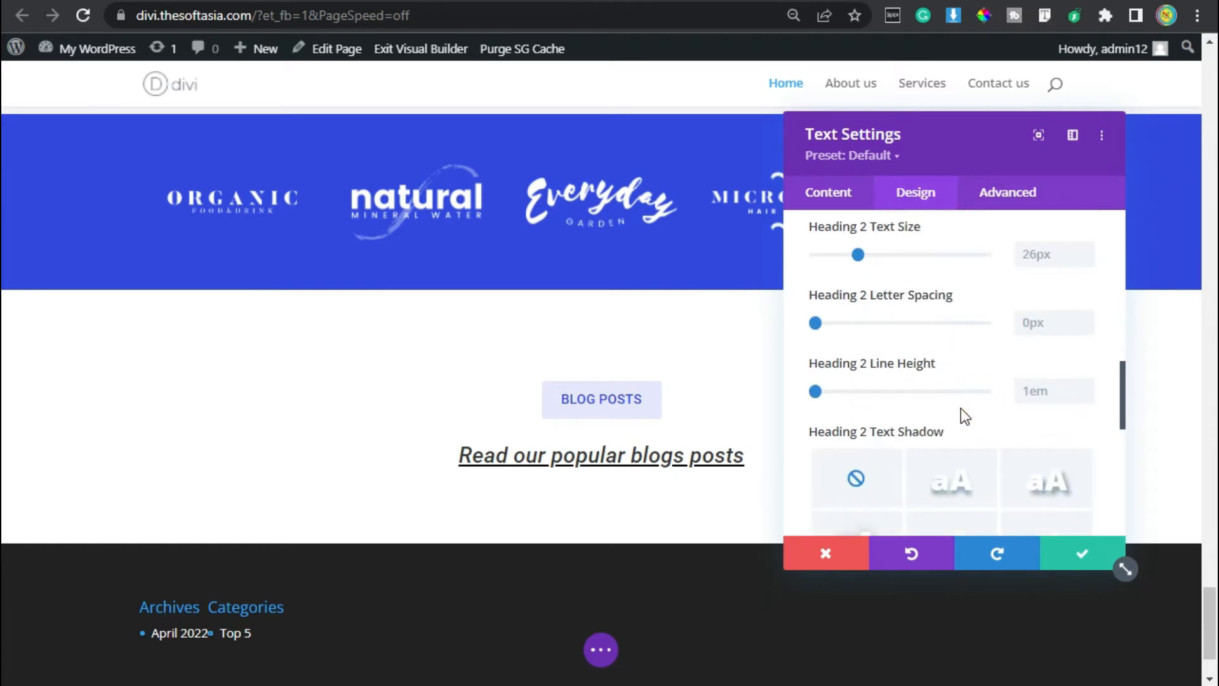
{"action": "scroll", "coordinate": [1045, 360], "scroll_direction": "up", "scroll_amount": 2}
{"action": "left_click", "coordinate": [1086, 375]}
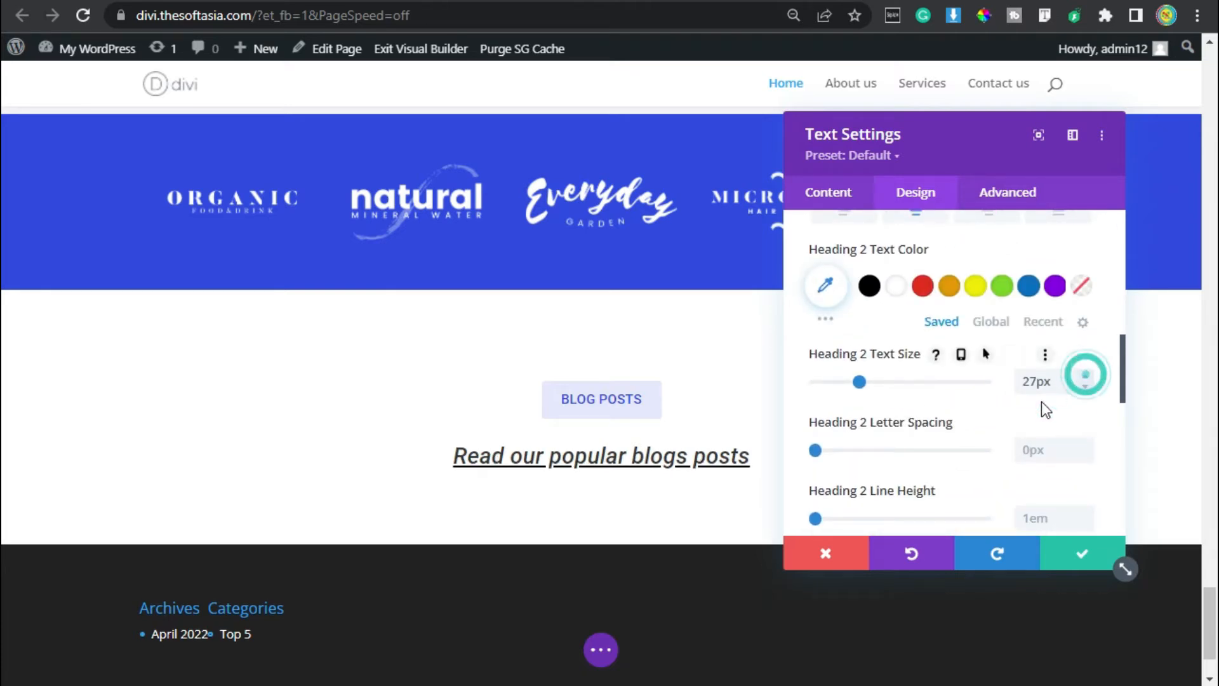
{"action": "left_click", "coordinate": [1086, 375]}
{"action": "scroll", "coordinate": [1079, 381], "scroll_direction": "down", "scroll_amount": 2}
{"action": "left_click", "coordinate": [1086, 386]}
{"action": "left_click", "coordinate": [1085, 385]}
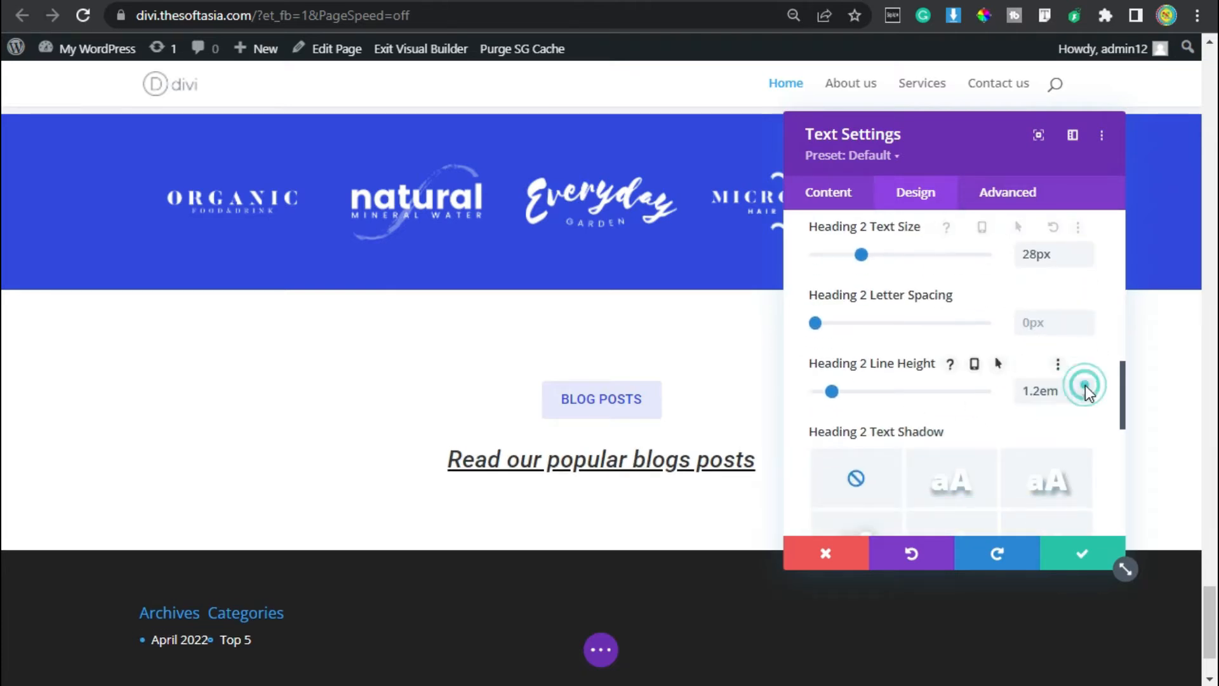
Give the heading's Text module a 10px bottom margin and save its settings.
{"action": "scroll", "coordinate": [925, 365], "scroll_direction": "down", "scroll_amount": 5}
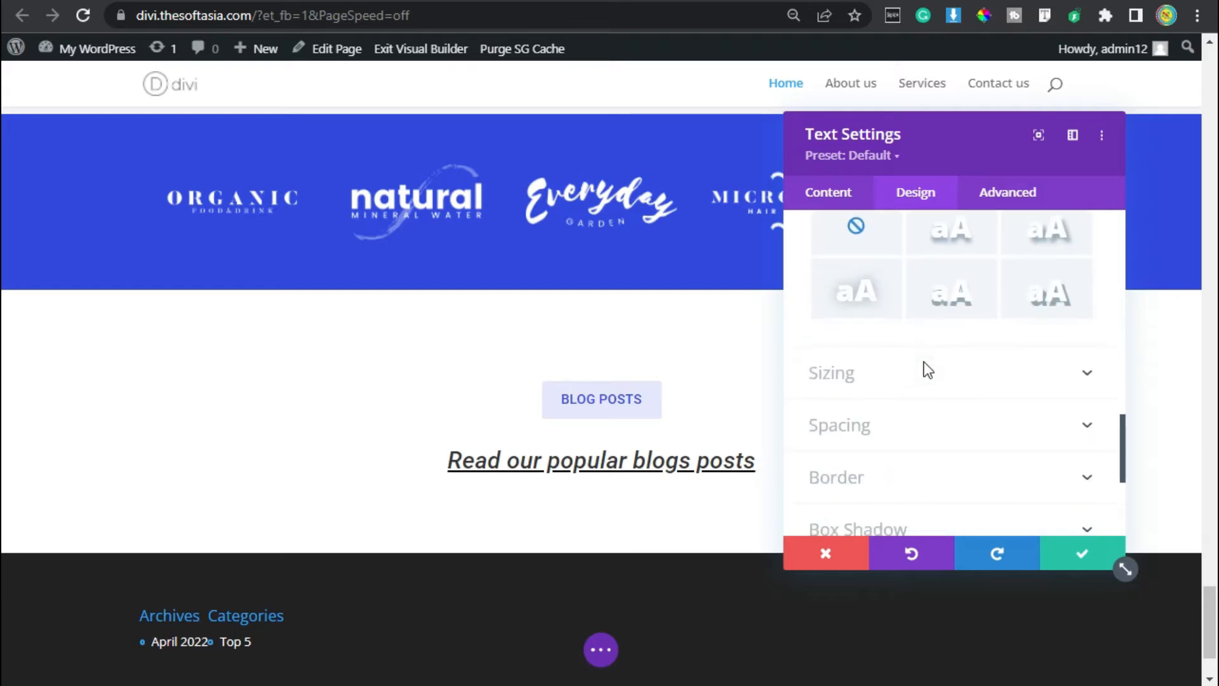
{"action": "left_click", "coordinate": [888, 312]}
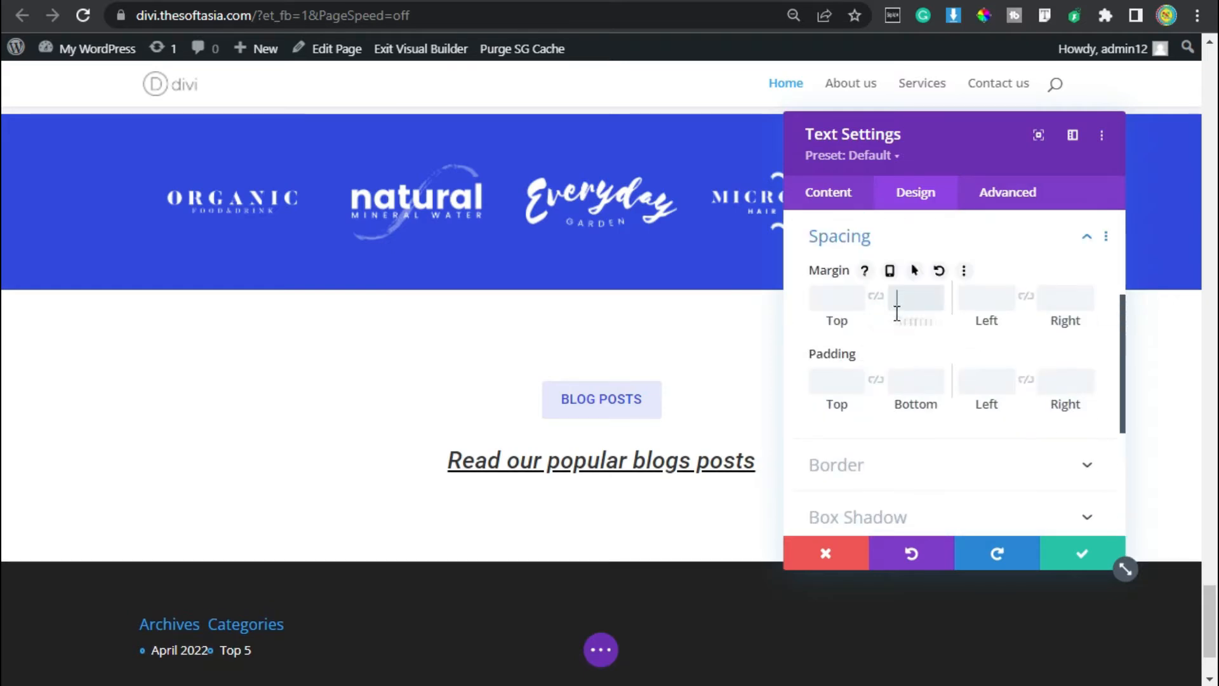
{"action": "type", "text": "10"}
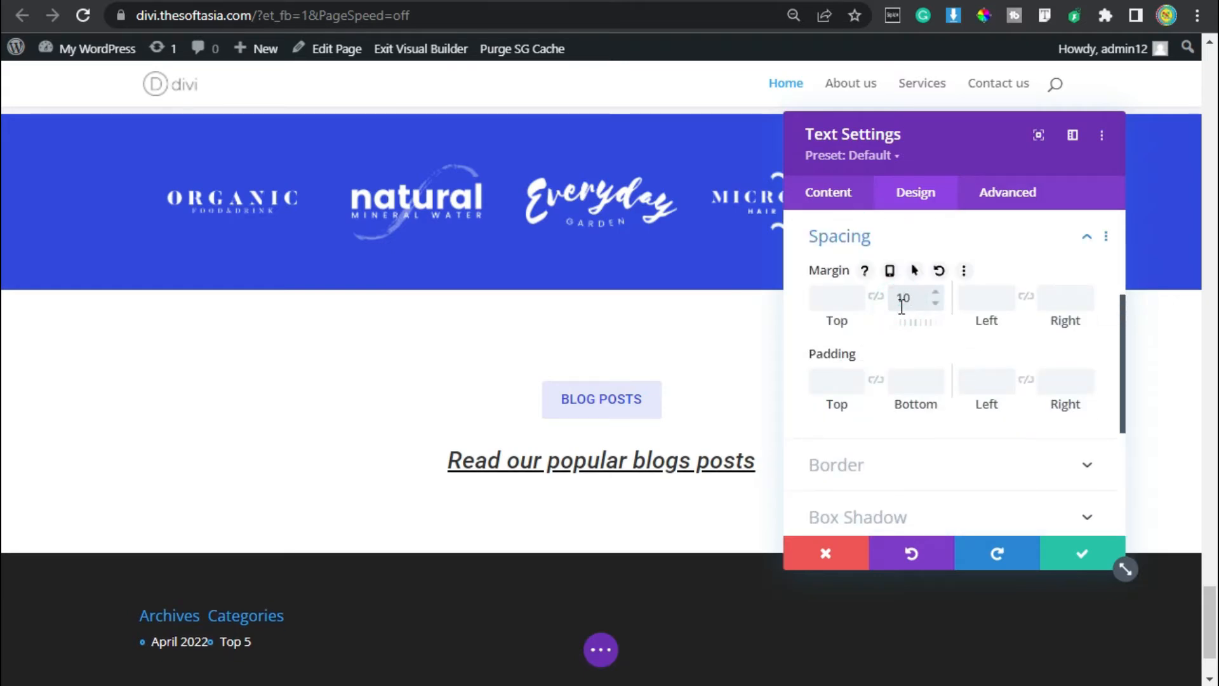
{"action": "type", "text": "px"}
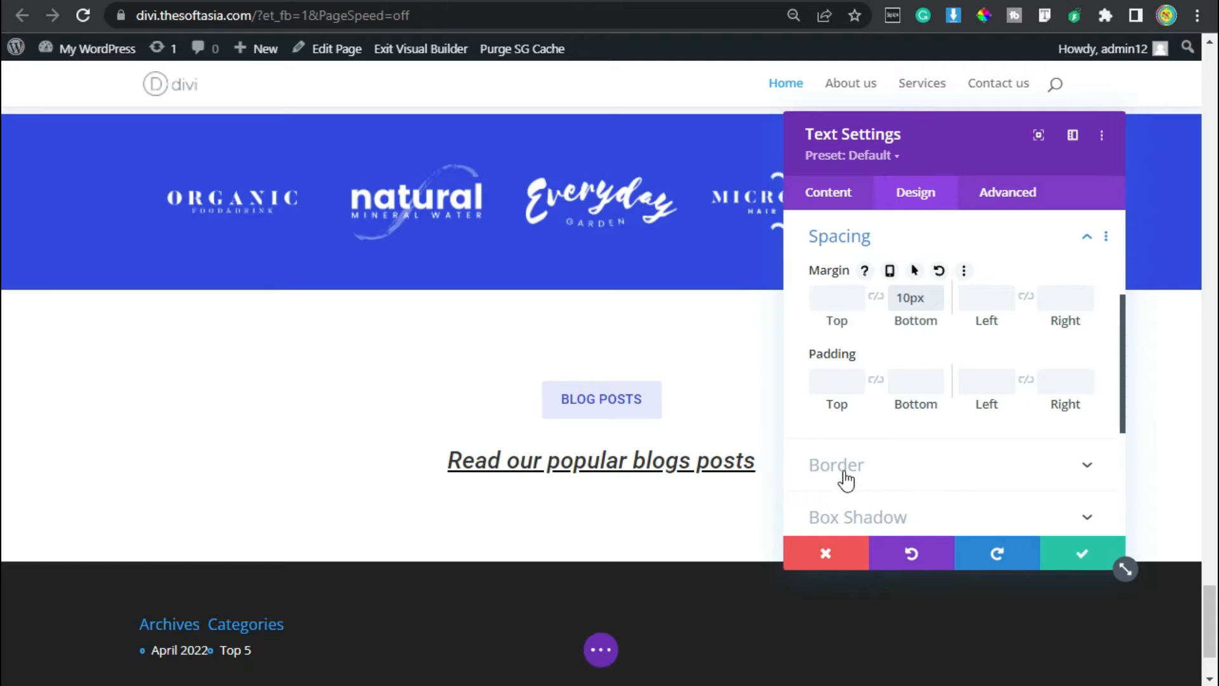
{"action": "left_click", "coordinate": [1080, 558]}
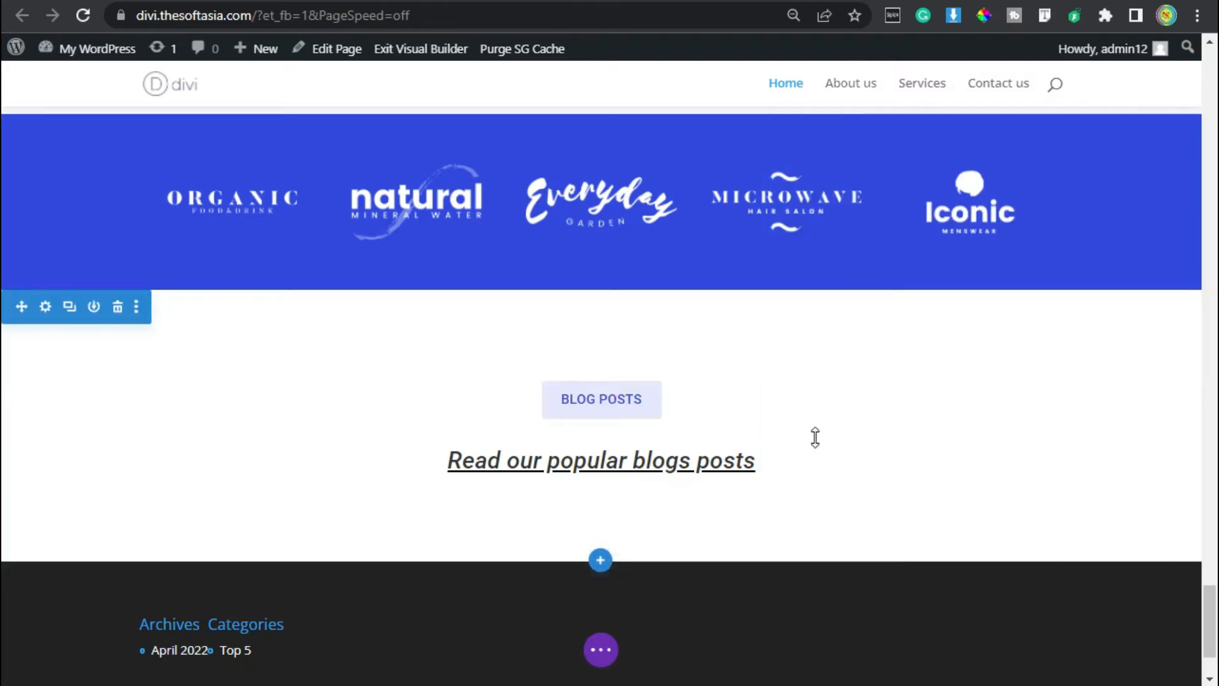
Examine the blog posts section on the wp.thesoftasia.com reference page, then return to the Divi home page.
{"action": "left_click", "coordinate": [810, 1]}
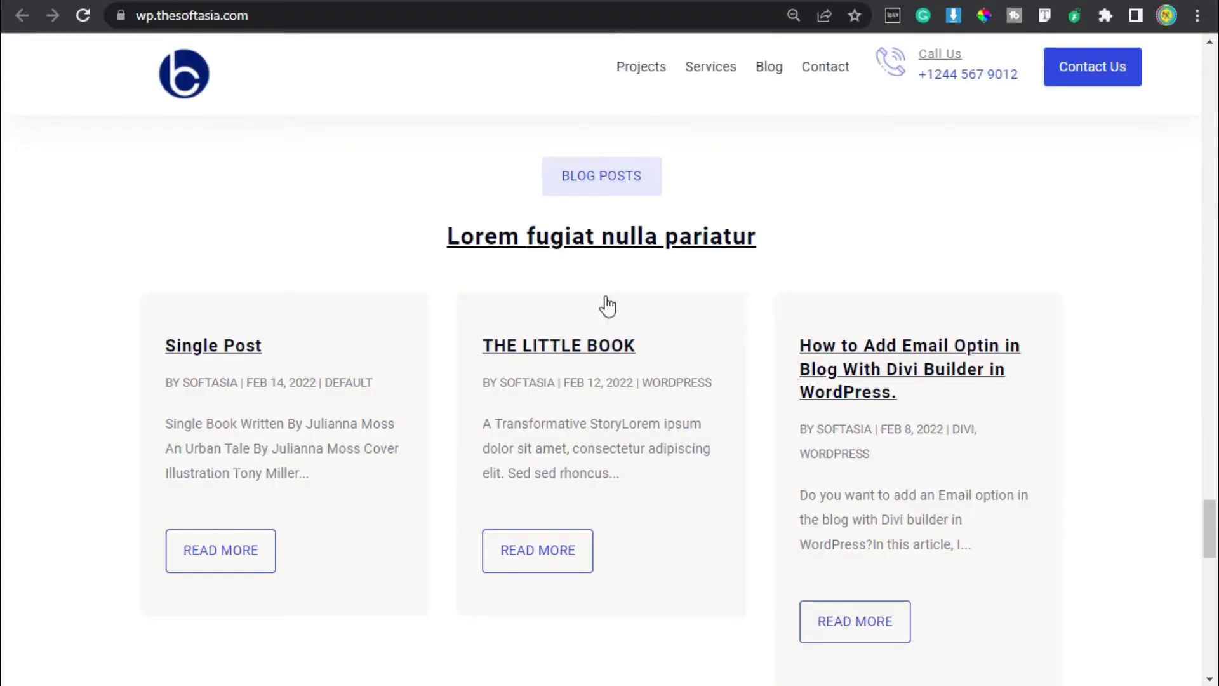
{"action": "scroll", "coordinate": [567, 372], "scroll_direction": "down", "scroll_amount": 2}
{"action": "scroll", "coordinate": [567, 372], "scroll_direction": "up", "scroll_amount": 4}
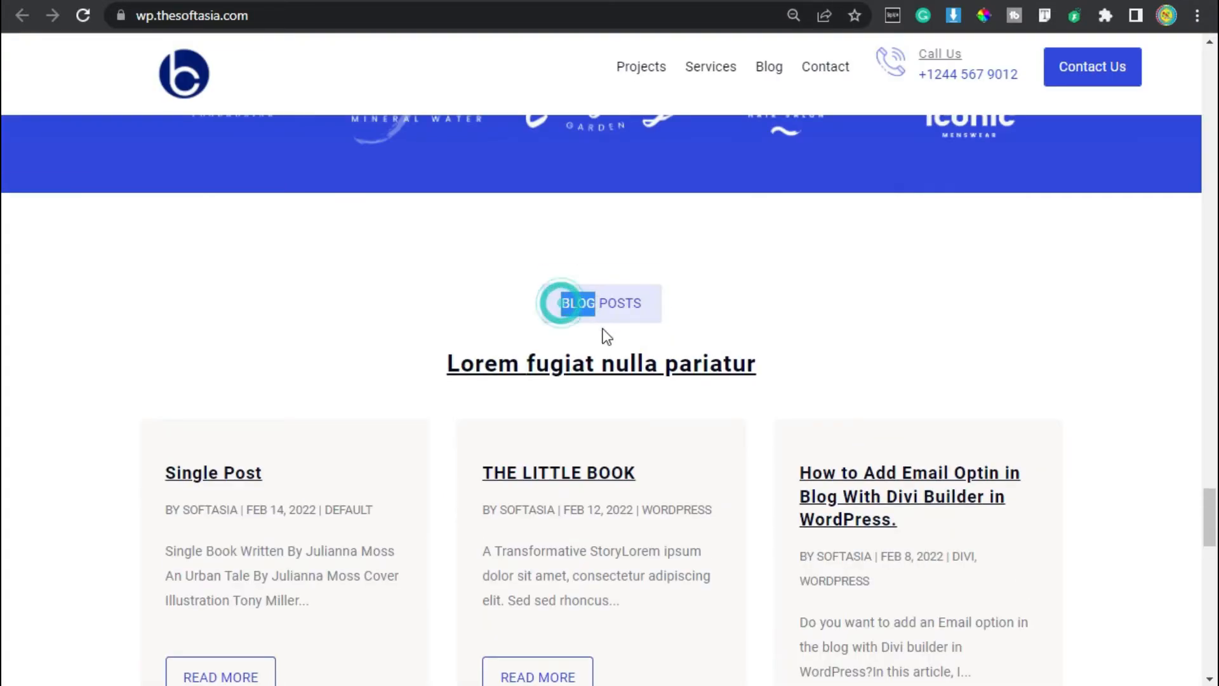
{"action": "scroll", "coordinate": [351, 359], "scroll_direction": "down", "scroll_amount": 2}
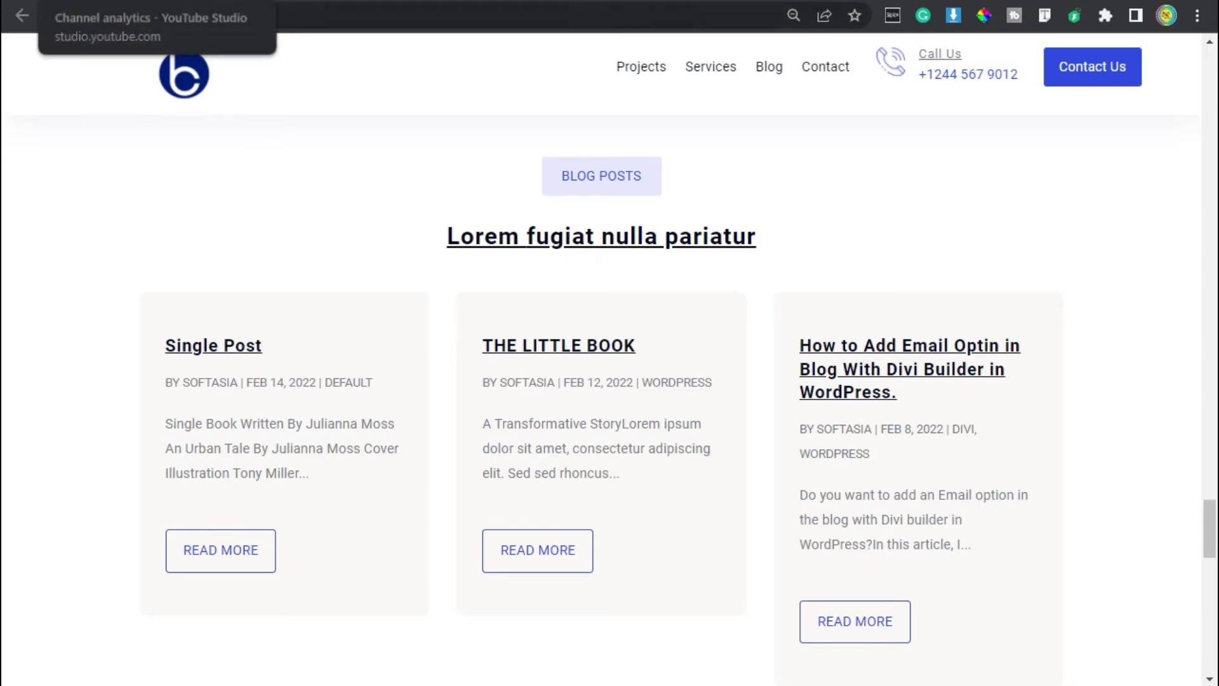
{"action": "left_click", "coordinate": [819, 1]}
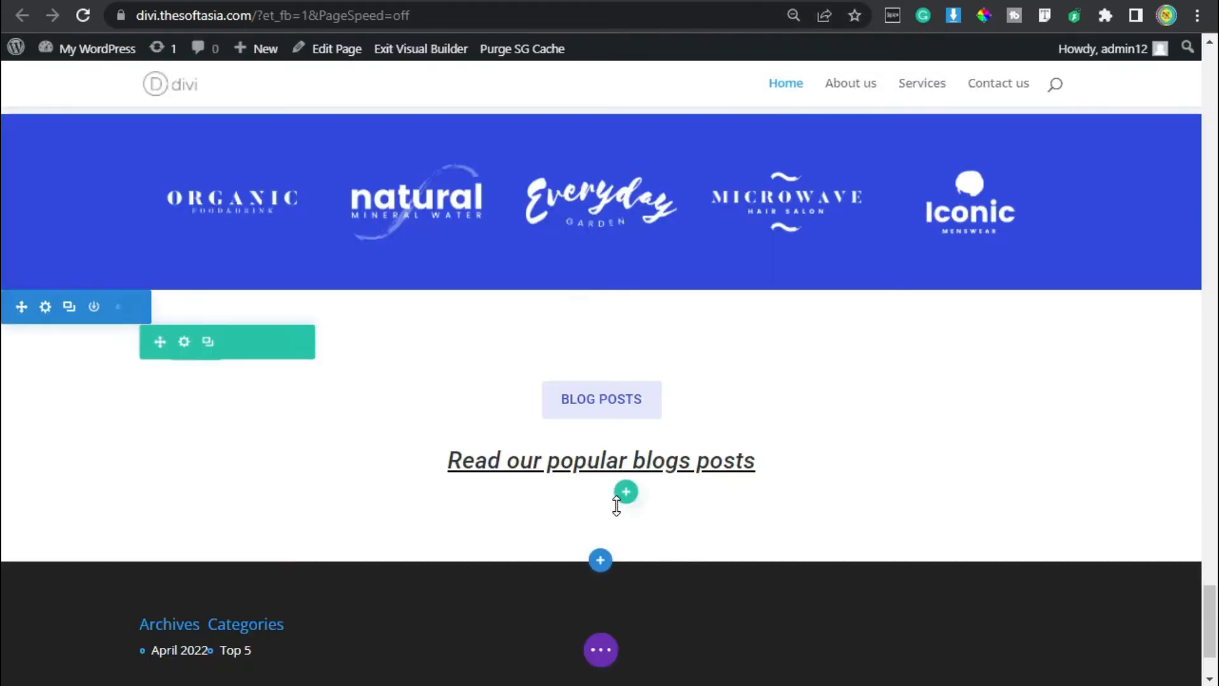
Insert a single-column row below the heading without adding a module to it yet.
{"action": "scroll", "coordinate": [619, 506], "scroll_direction": "down", "scroll_amount": 2}
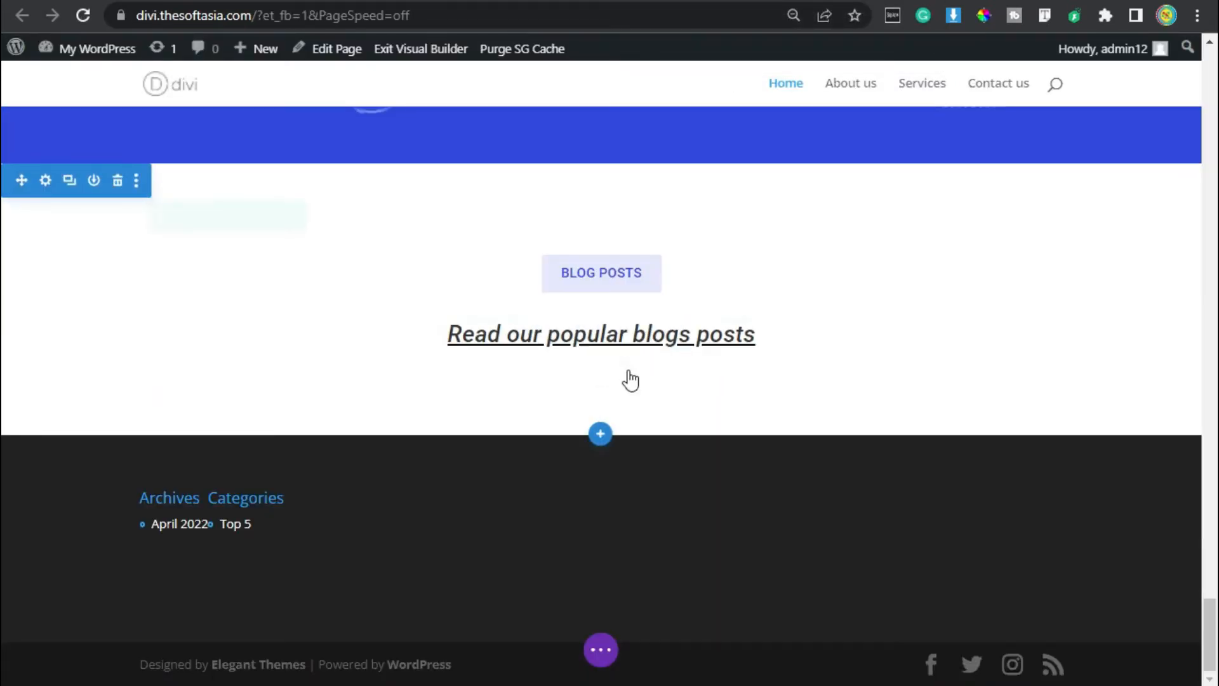
{"action": "left_click", "coordinate": [627, 375]}
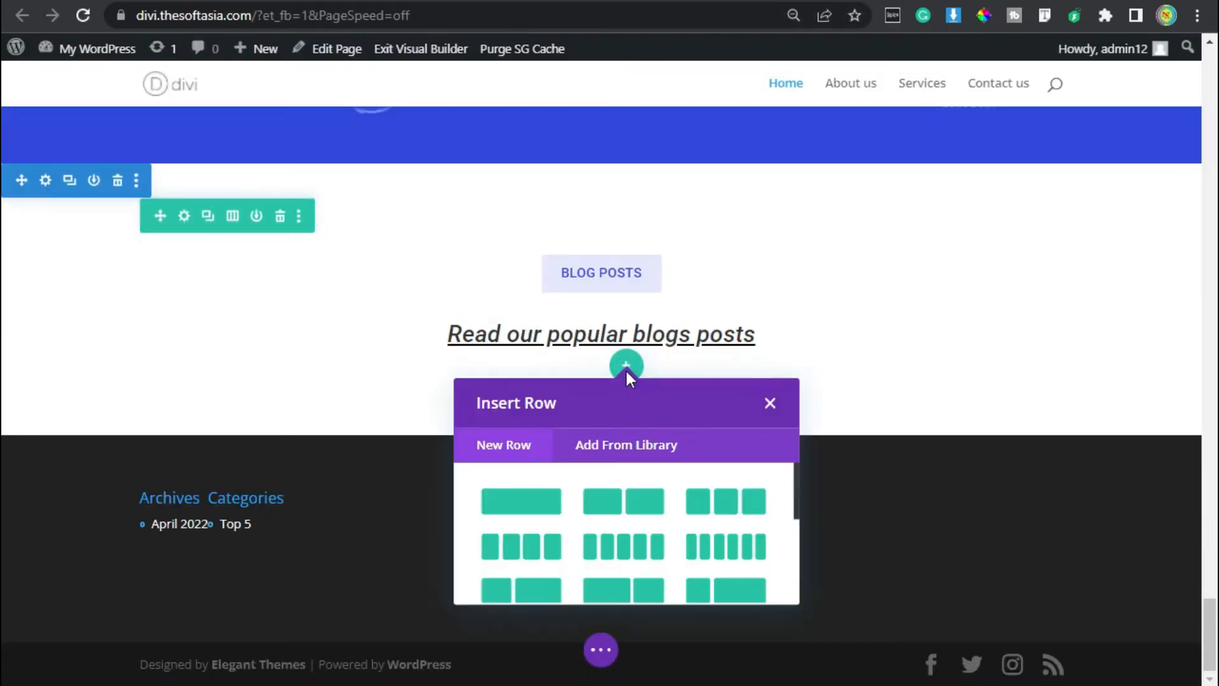
{"action": "left_click", "coordinate": [516, 505]}
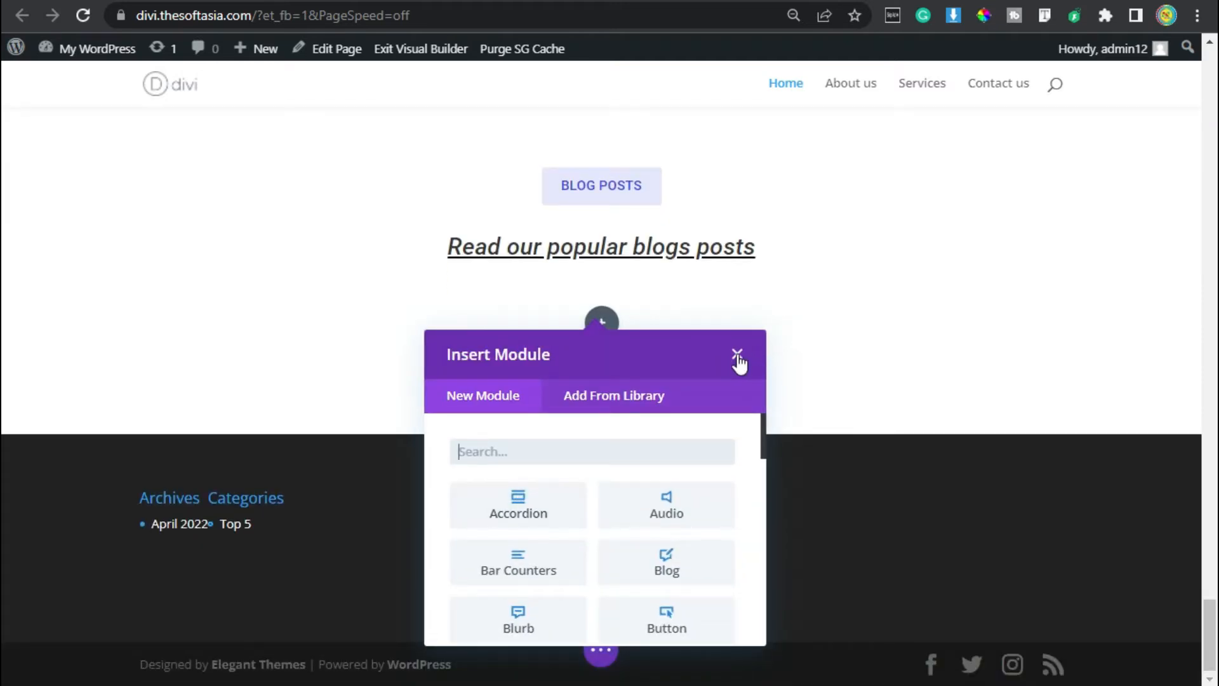
{"action": "left_click", "coordinate": [737, 354]}
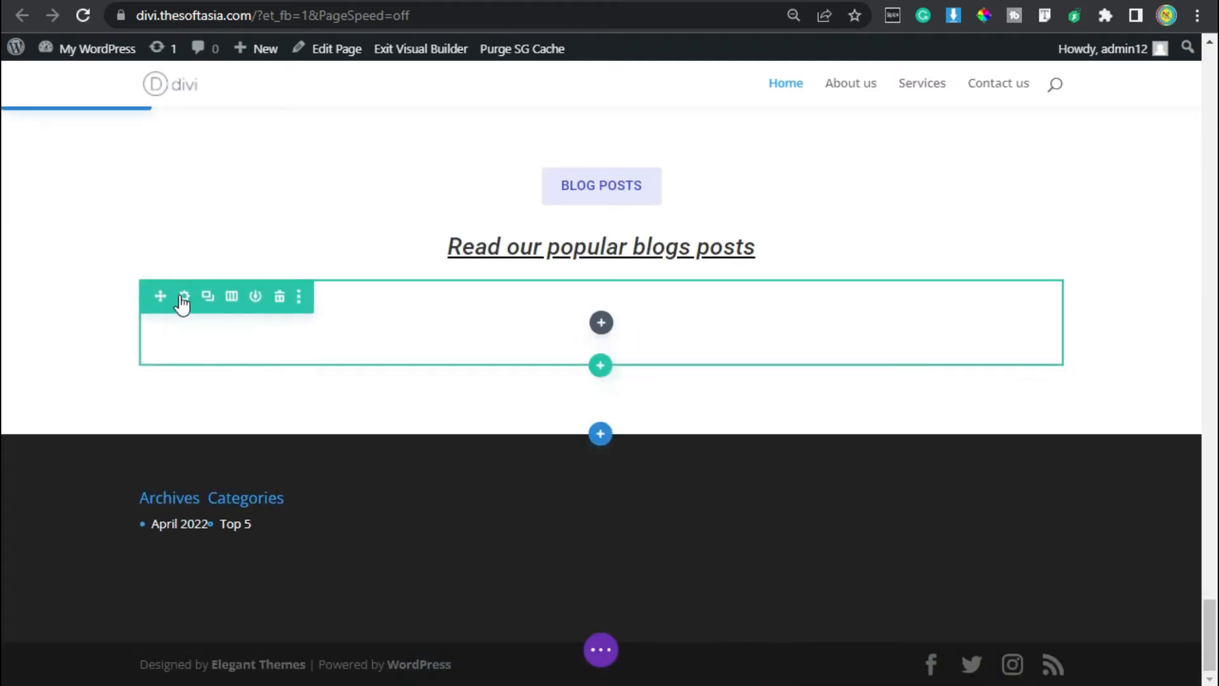
Enable a custom gutter width for the new row, set it to 2, and save the row settings.
{"action": "left_click", "coordinate": [183, 297]}
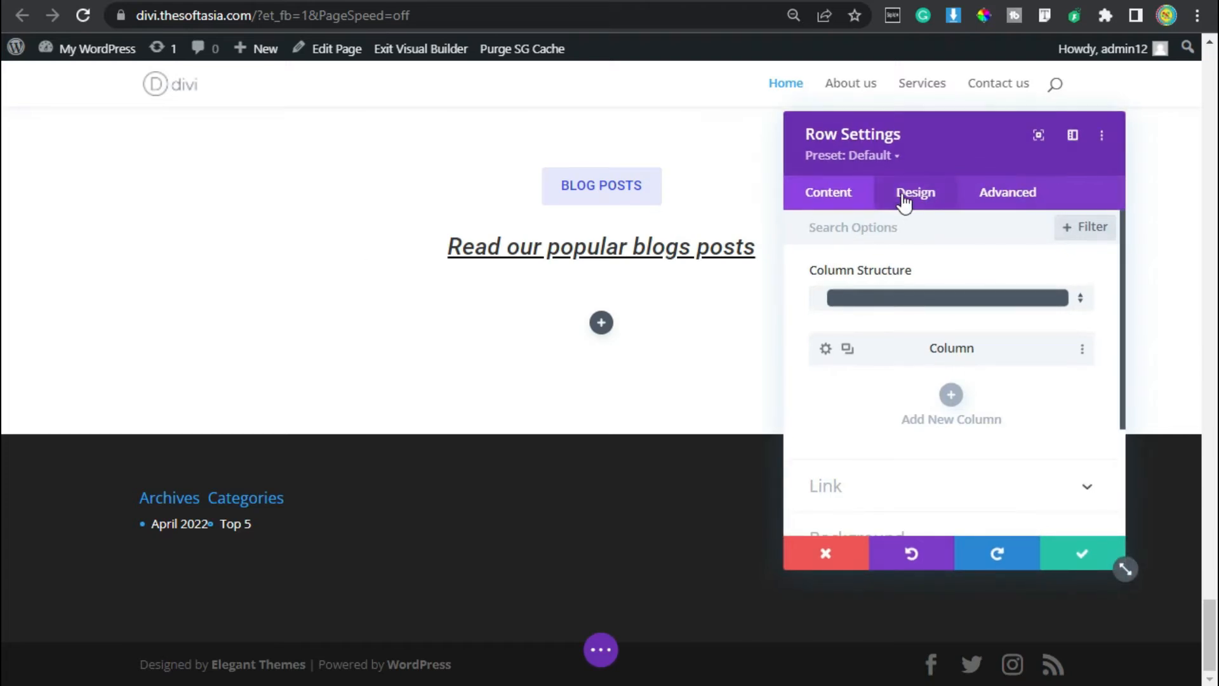
{"action": "left_click", "coordinate": [901, 207]}
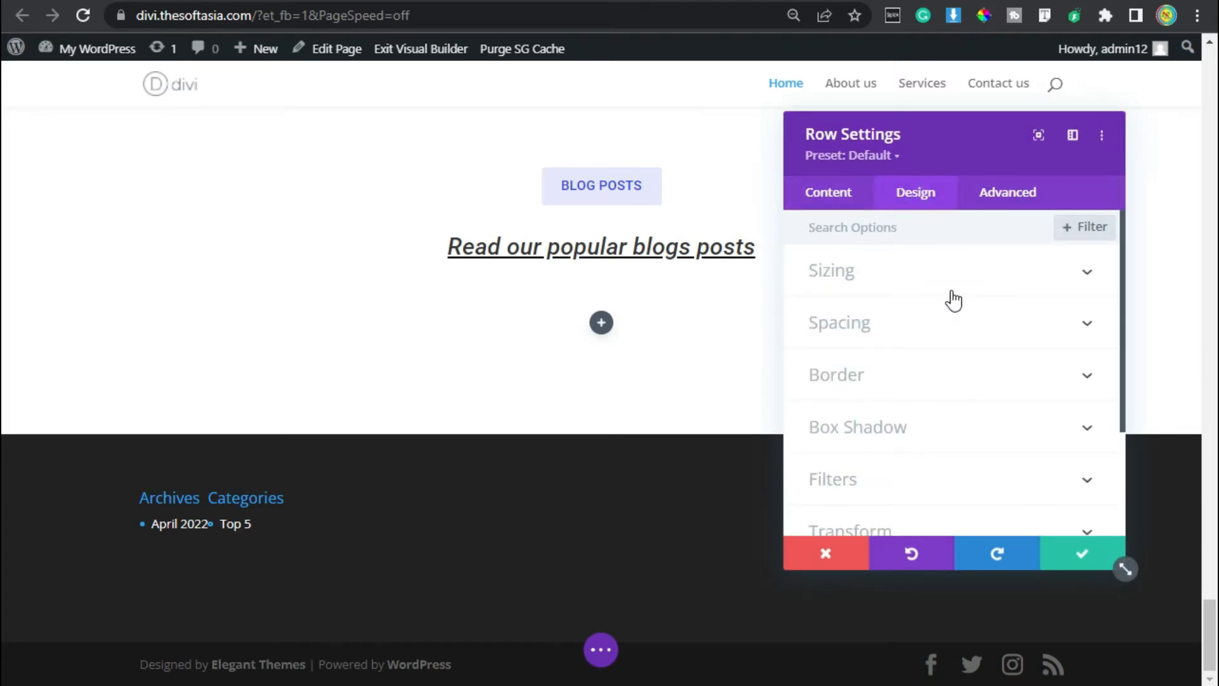
{"action": "left_click", "coordinate": [913, 272]}
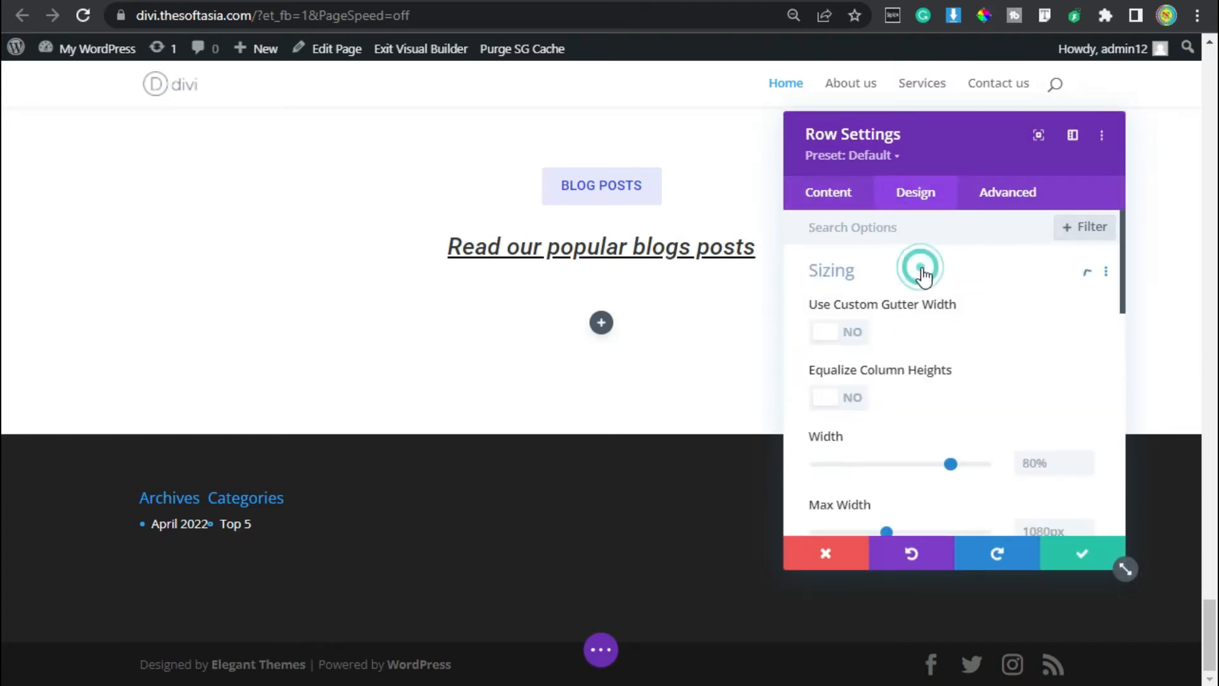
{"action": "left_click", "coordinate": [829, 332]}
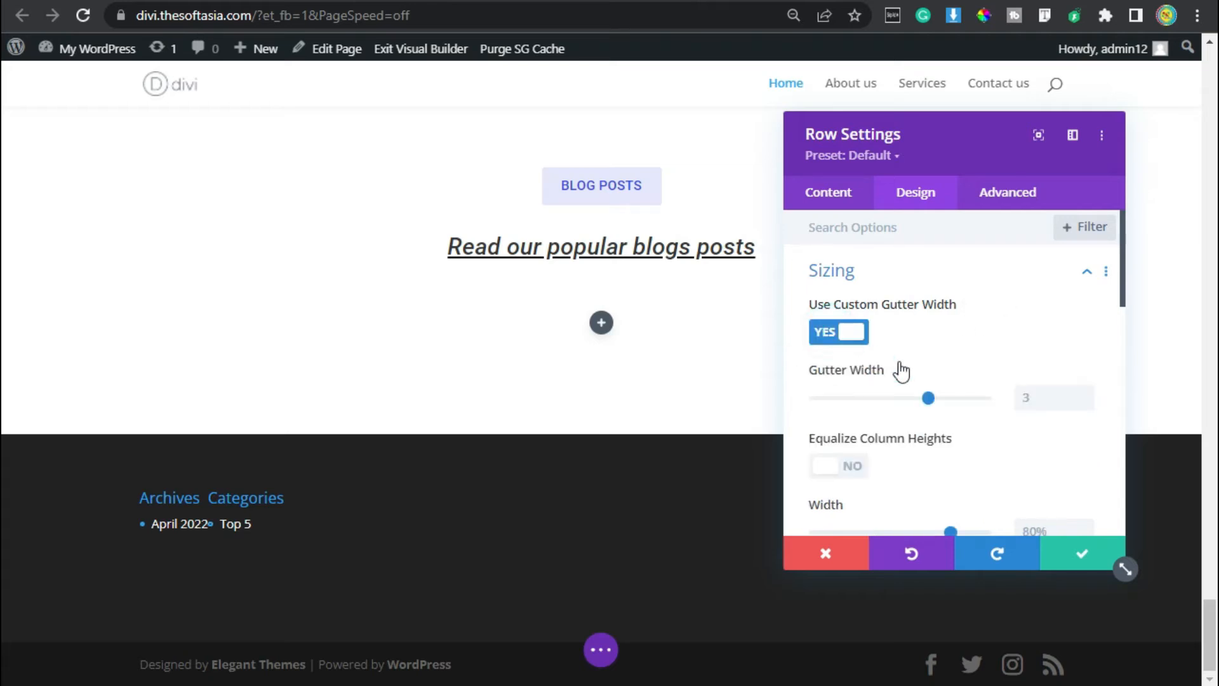
{"action": "left_click", "coordinate": [1088, 393]}
{"action": "left_click", "coordinate": [1089, 404]}
{"action": "left_click", "coordinate": [1088, 404]}
{"action": "left_click", "coordinate": [1084, 556]}
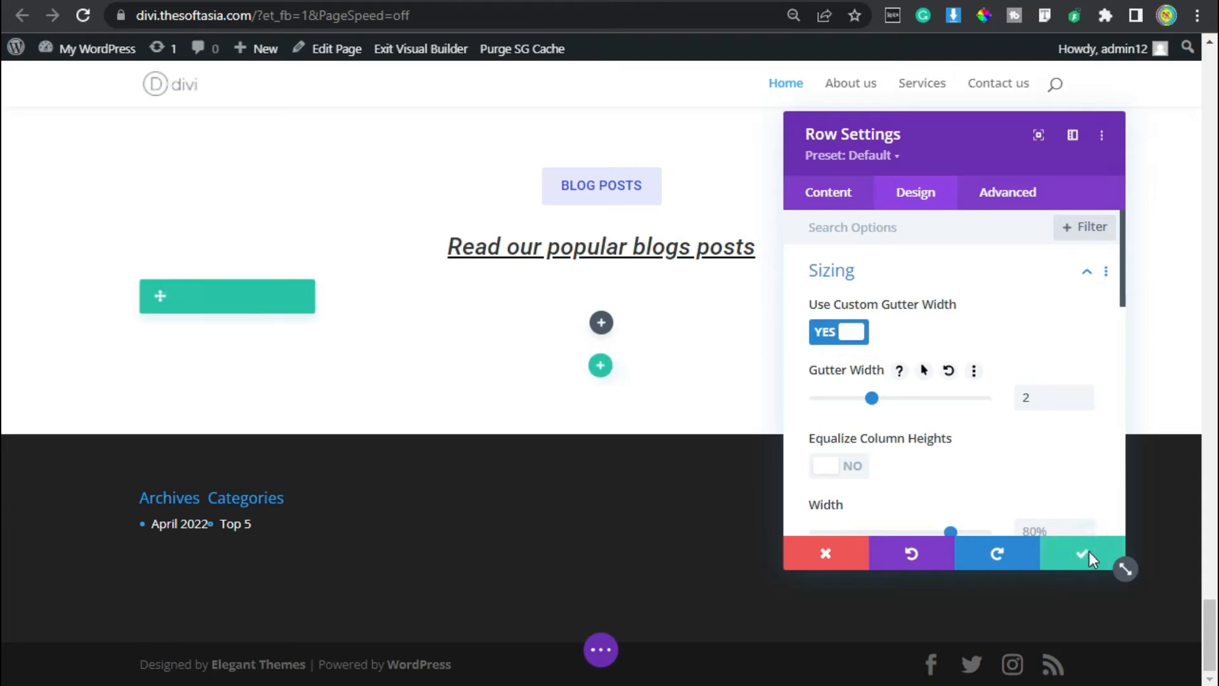
Add a Blog module to the new row and set its post count to 3.
{"action": "left_click", "coordinate": [600, 322]}
{"action": "left_click", "coordinate": [585, 451]}
{"action": "left_click", "coordinate": [659, 567]}
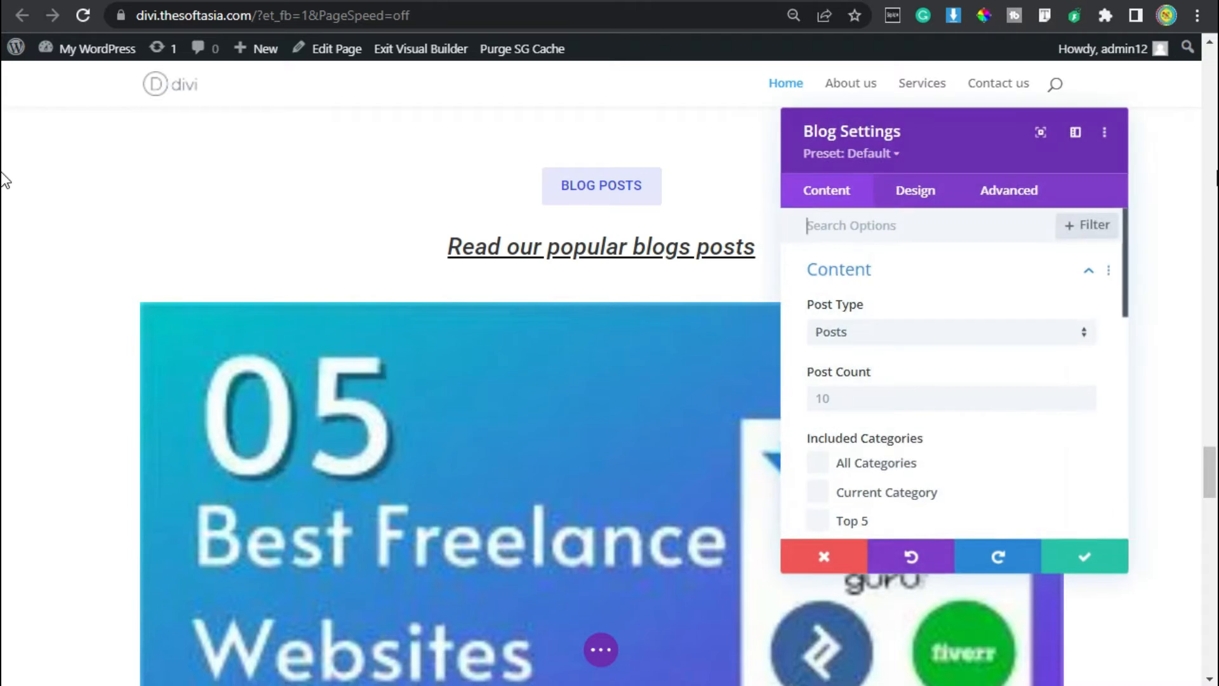
{"action": "left_click", "coordinate": [860, 396]}
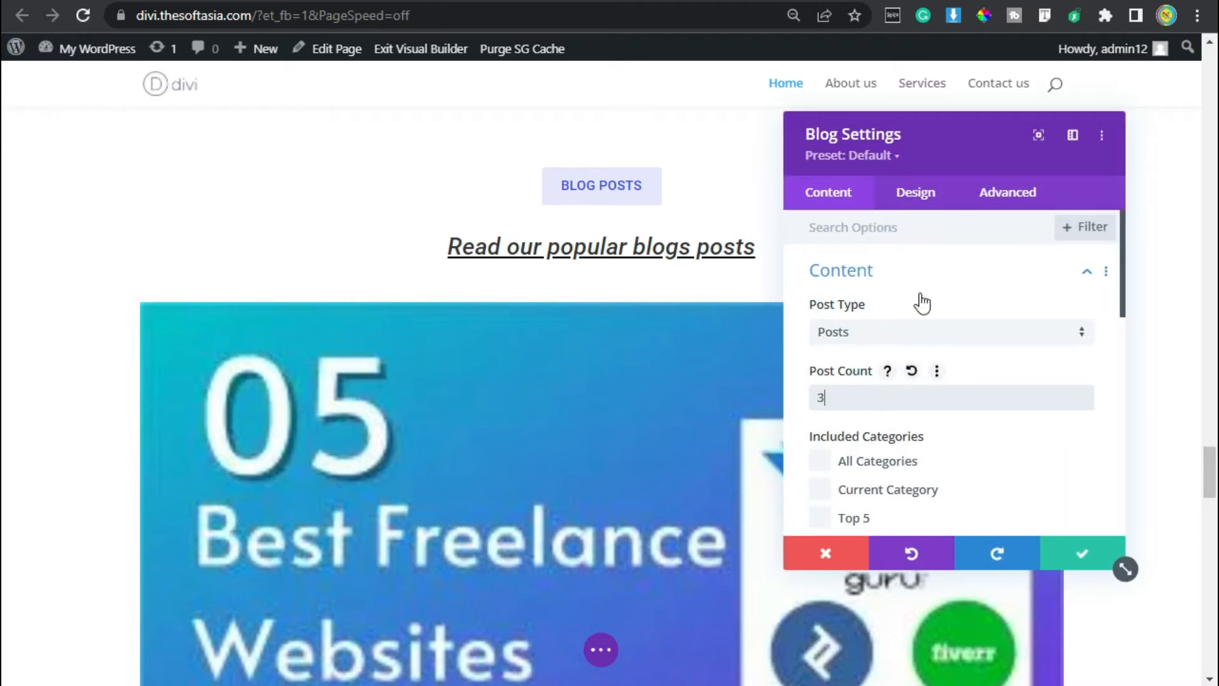
{"action": "scroll", "coordinate": [921, 303], "scroll_direction": "down", "scroll_amount": 6}
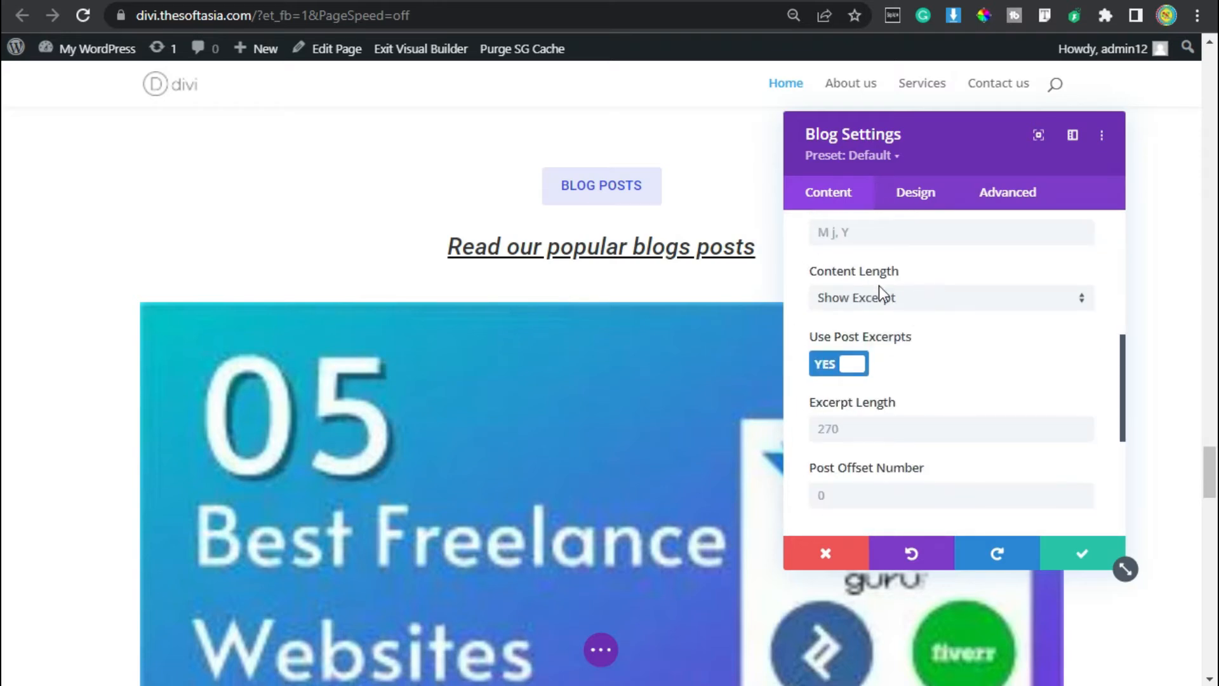
Keep the Blog module's content length on Show Excerpt and set the excerpt length to 100.
{"action": "scroll", "coordinate": [883, 298], "scroll_direction": "up", "scroll_amount": 2}
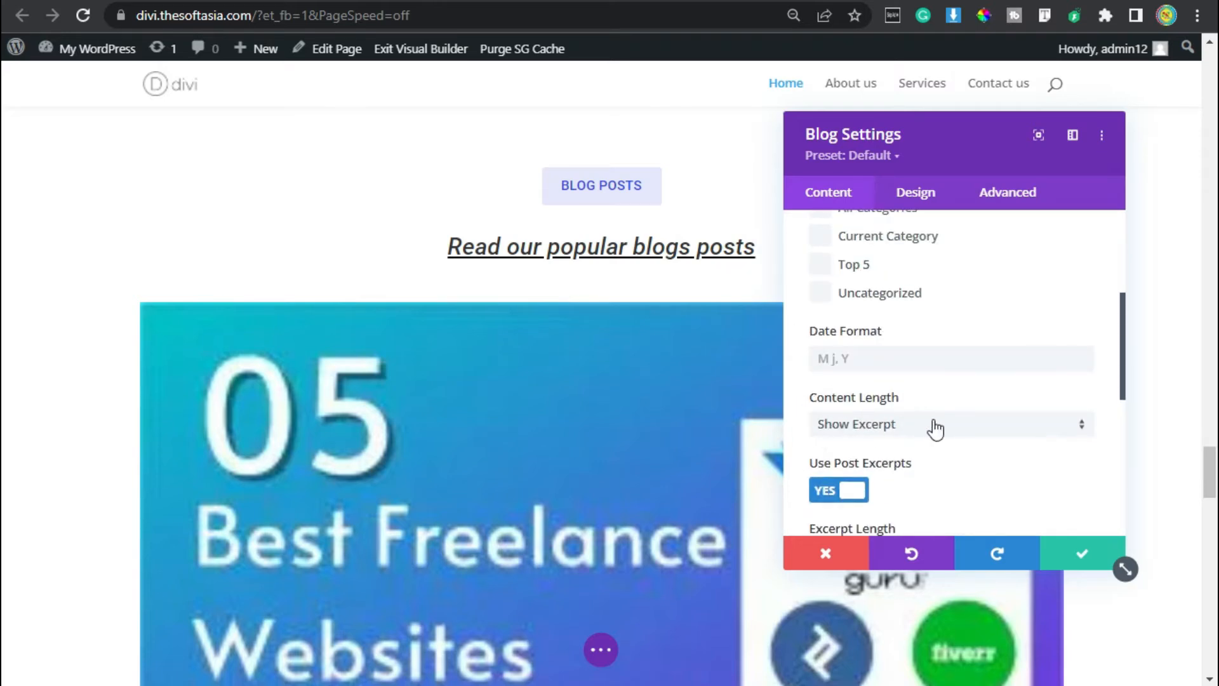
{"action": "left_click", "coordinate": [936, 429]}
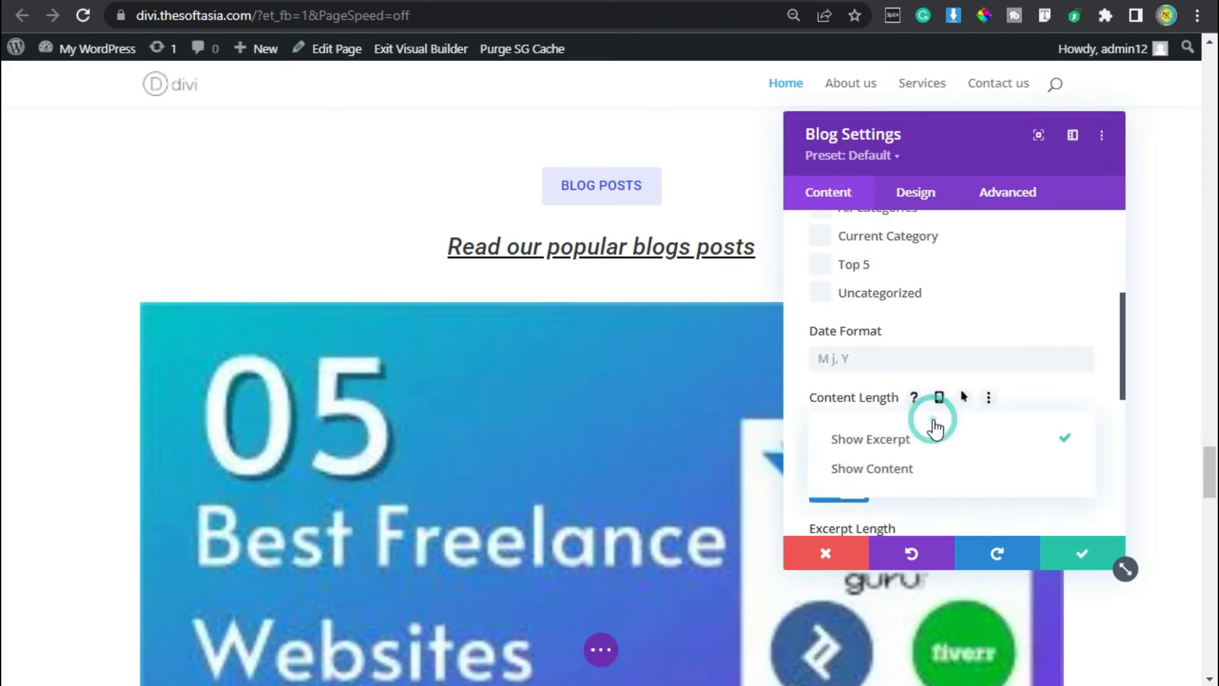
{"action": "left_click", "coordinate": [892, 439]}
{"action": "scroll", "coordinate": [893, 437], "scroll_direction": "down", "scroll_amount": 1}
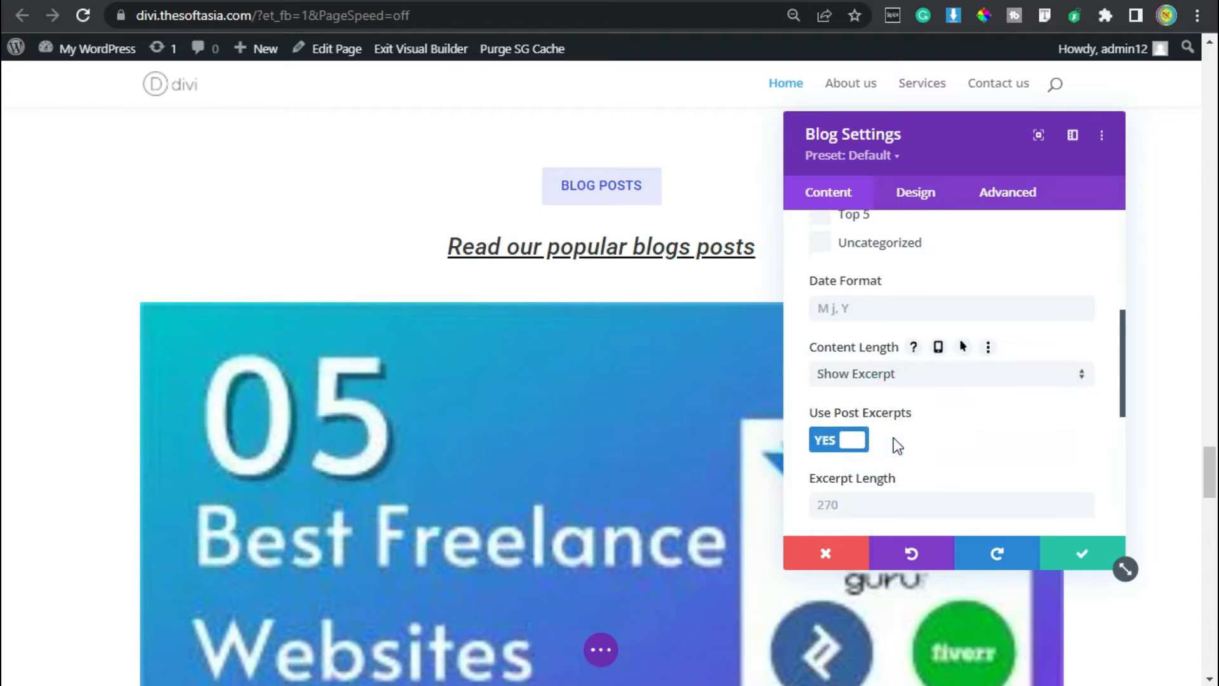
{"action": "scroll", "coordinate": [897, 445], "scroll_direction": "down", "scroll_amount": 1}
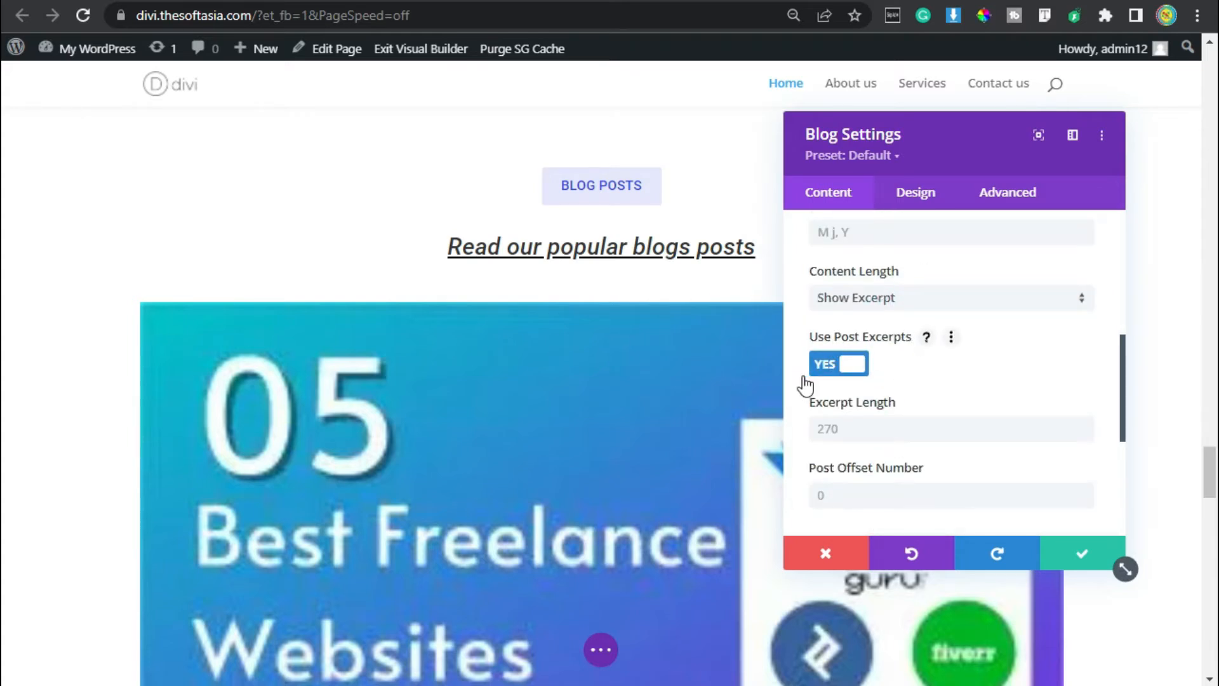
{"action": "left_click", "coordinate": [844, 434]}
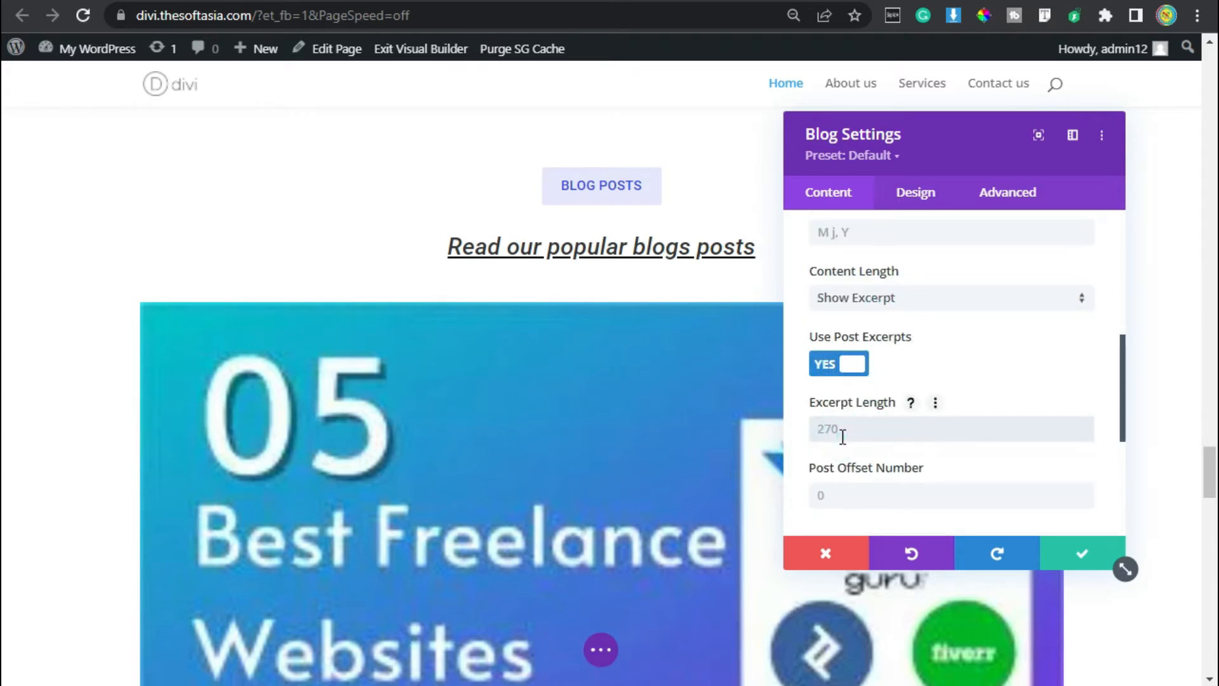
{"action": "type", "text": "100"}
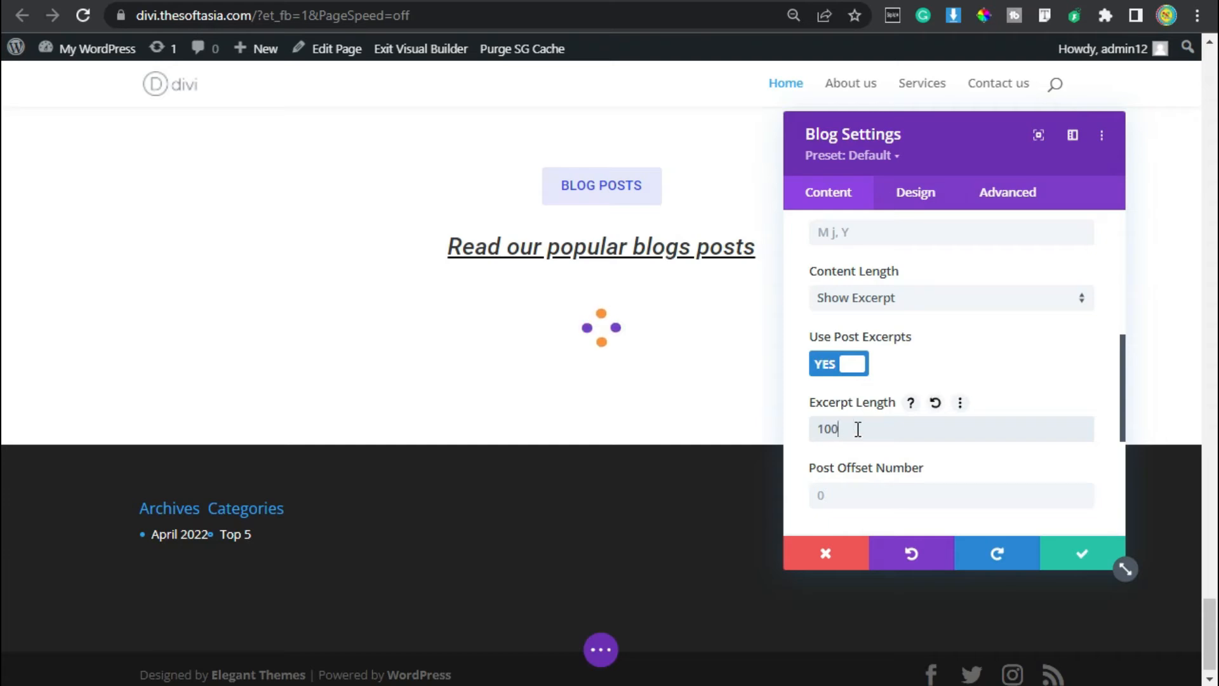
Turn on the Read More button and turn off pagination in the Blog module's displayed elements.
{"action": "scroll", "coordinate": [830, 356], "scroll_direction": "down", "scroll_amount": 4}
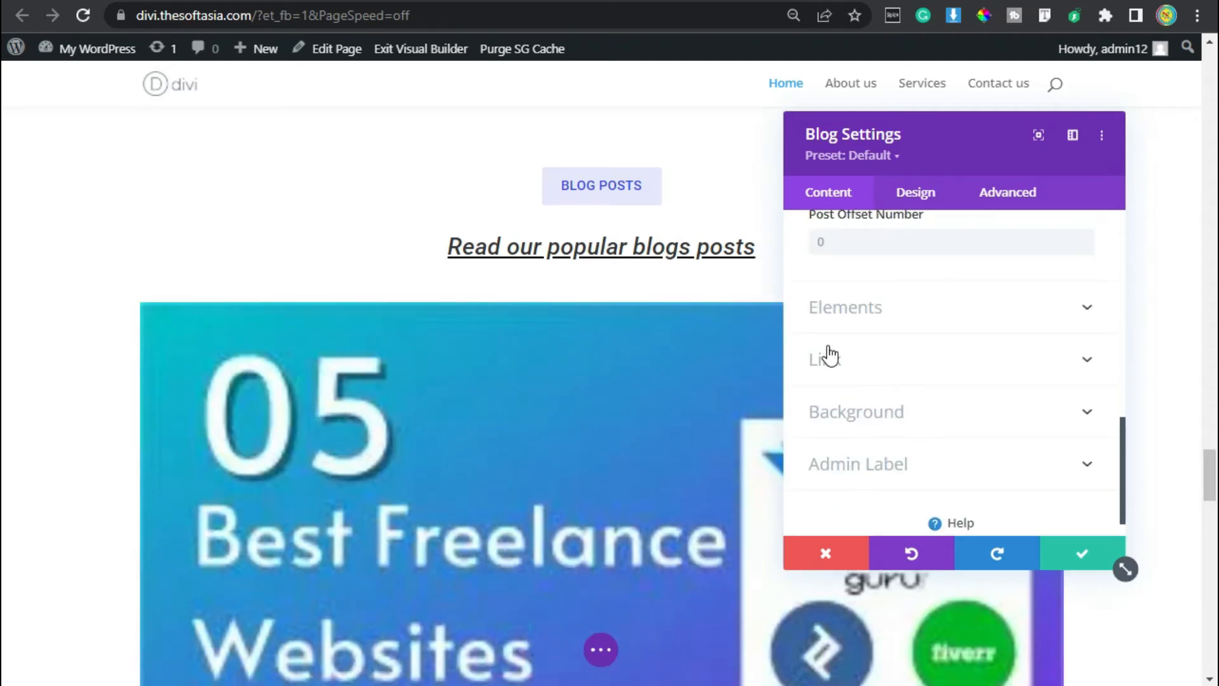
{"action": "left_click", "coordinate": [856, 305]}
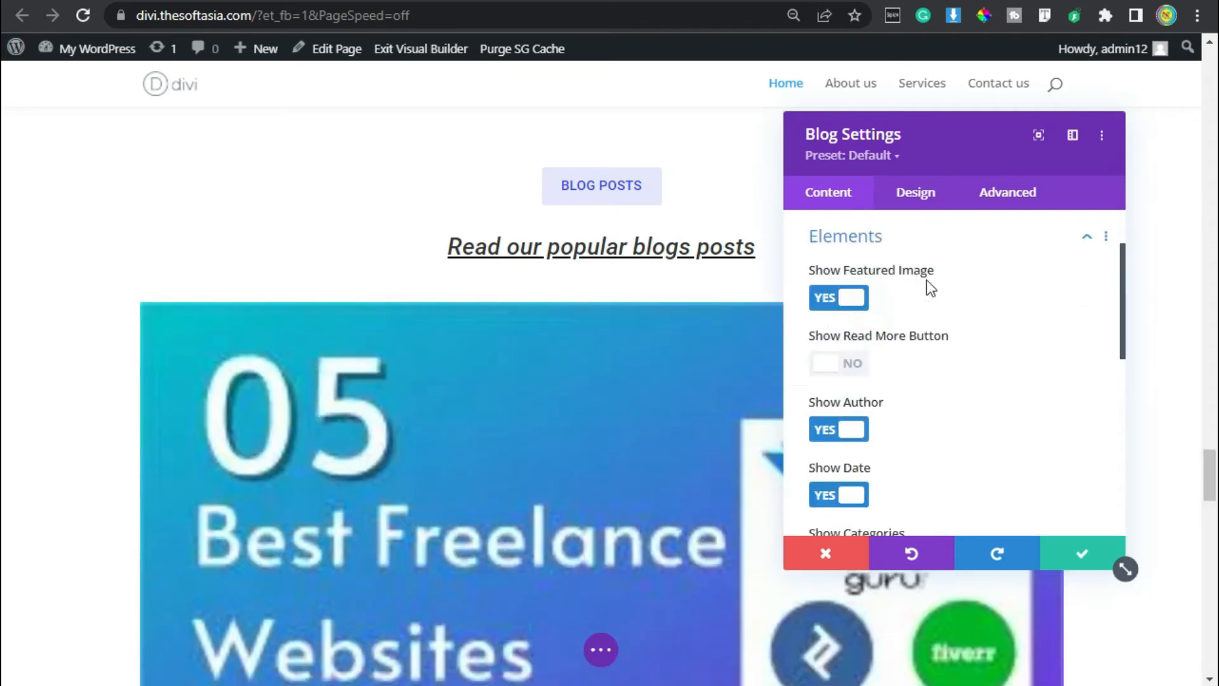
{"action": "left_click", "coordinate": [835, 372]}
{"action": "scroll", "coordinate": [874, 413], "scroll_direction": "down", "scroll_amount": 2}
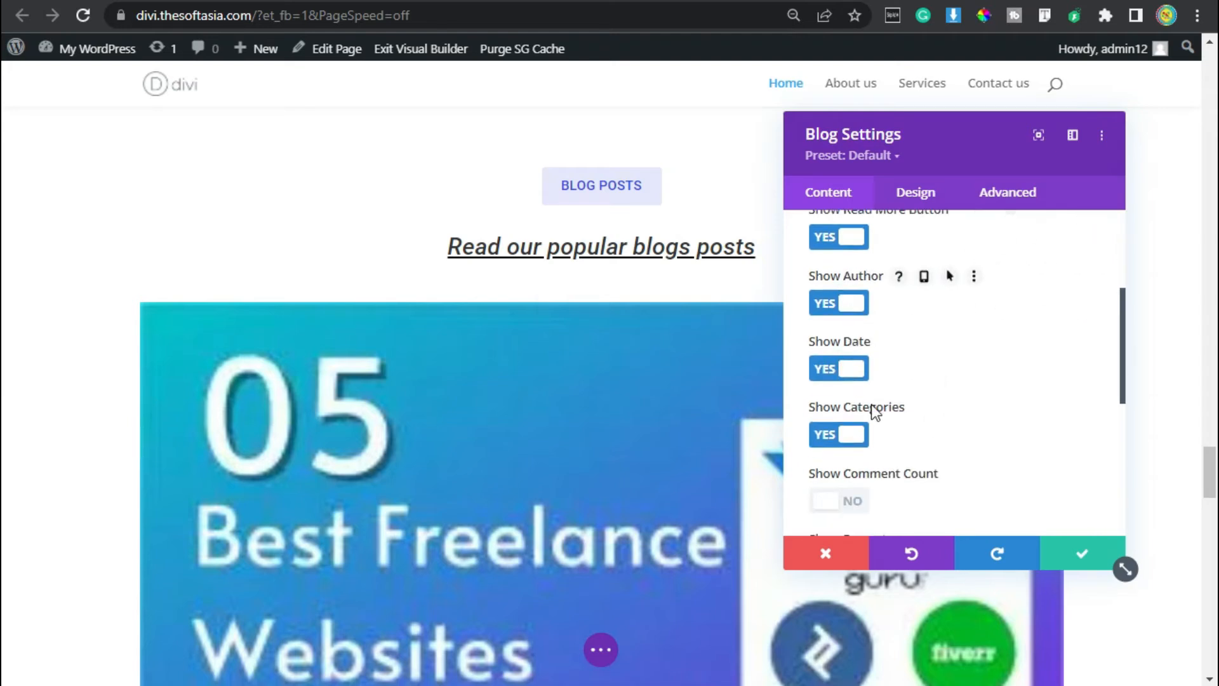
{"action": "scroll", "coordinate": [888, 426], "scroll_direction": "down", "scroll_amount": 2}
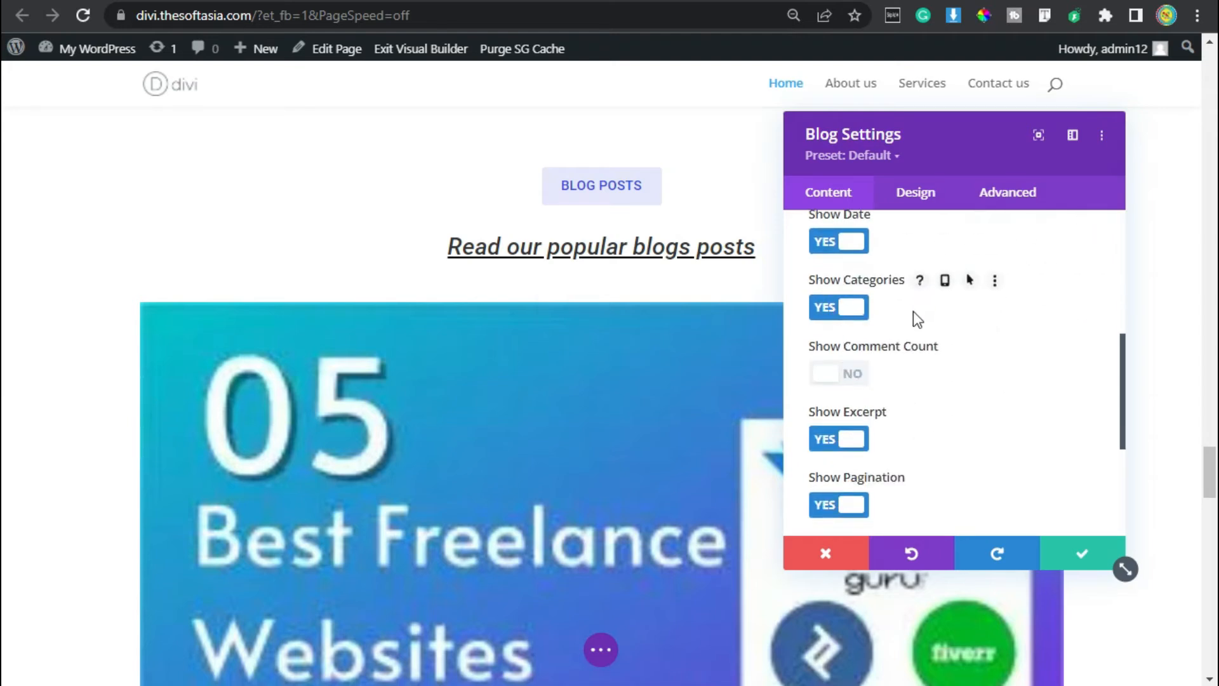
{"action": "scroll", "coordinate": [910, 324], "scroll_direction": "down", "scroll_amount": 2}
{"action": "scroll", "coordinate": [870, 337], "scroll_direction": "up", "scroll_amount": 2}
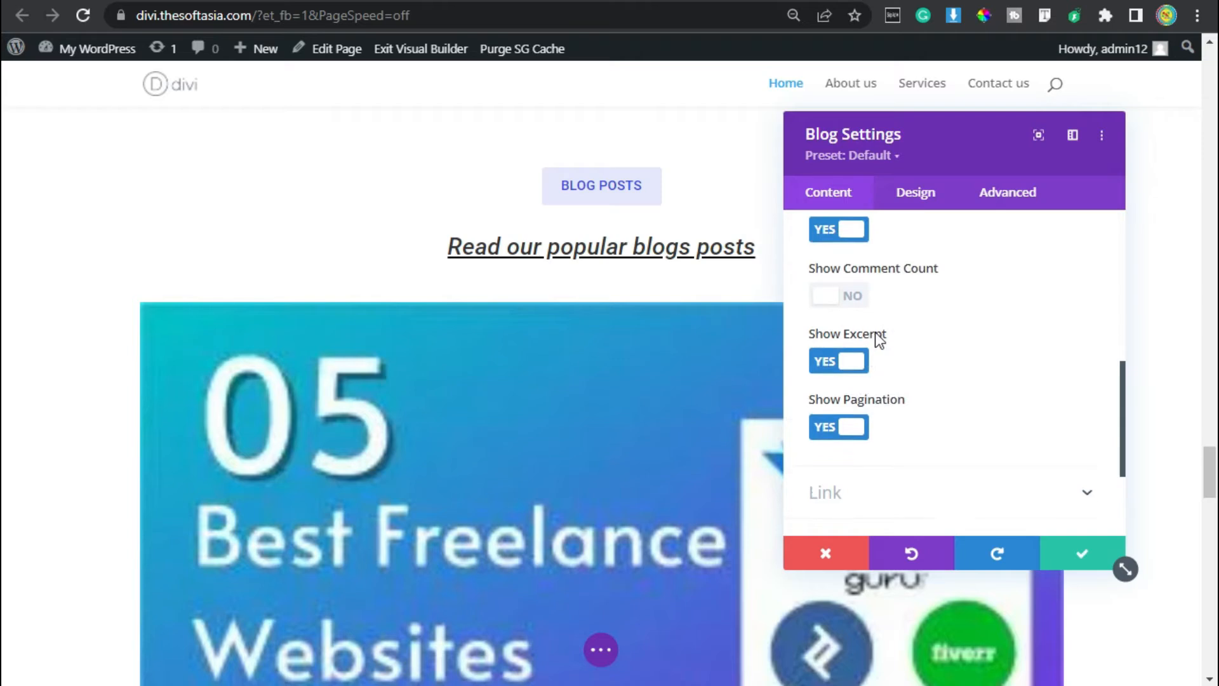
{"action": "scroll", "coordinate": [870, 486], "scroll_direction": "down", "scroll_amount": 2}
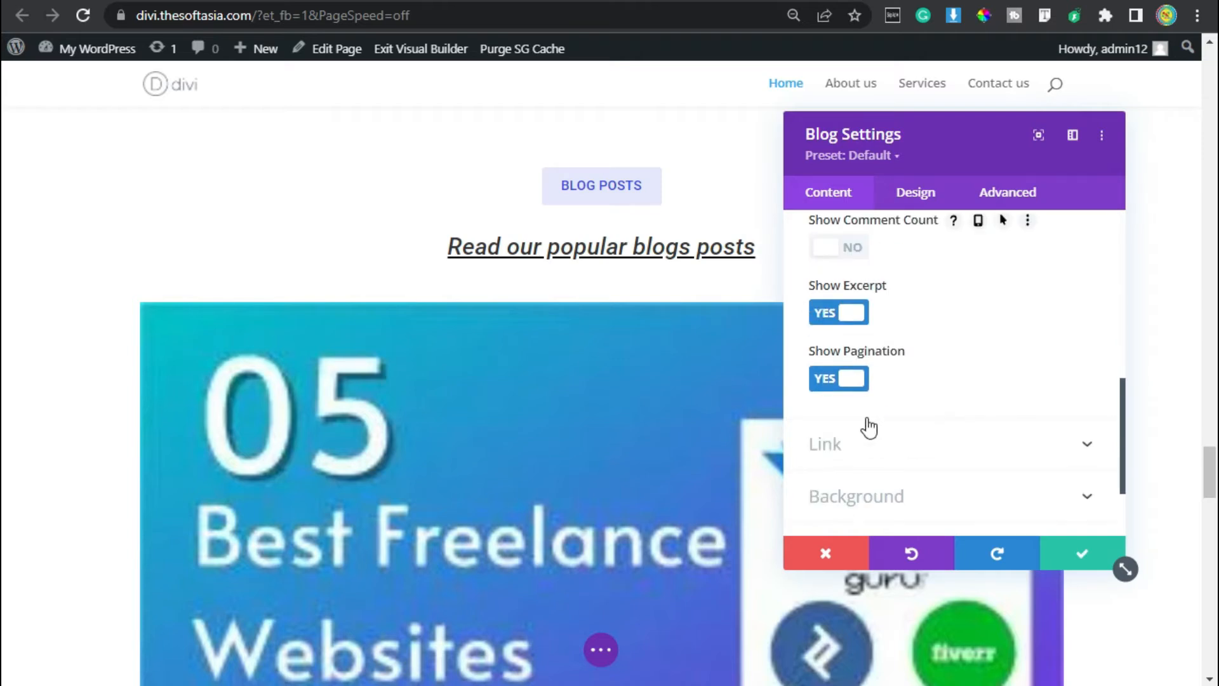
{"action": "left_click", "coordinate": [850, 383]}
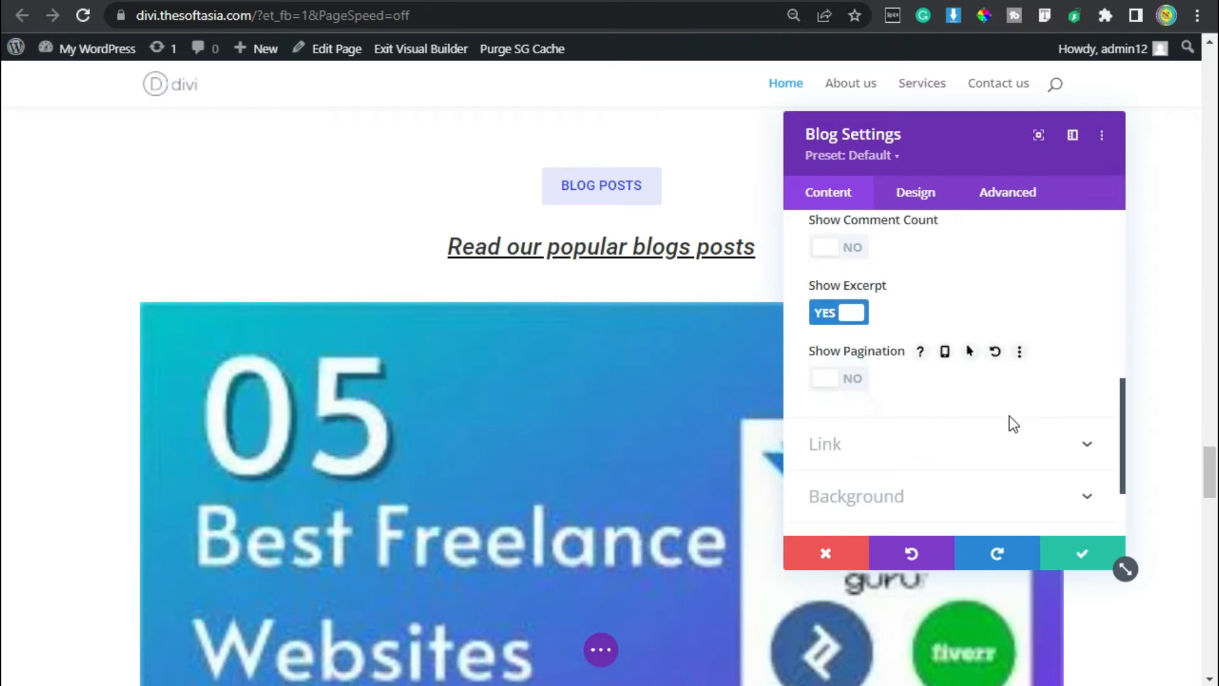
Change the Blog module's layout to Grid and check the post cards on the page.
{"action": "scroll", "coordinate": [1008, 416], "scroll_direction": "up", "scroll_amount": 4}
{"action": "left_click", "coordinate": [924, 196]}
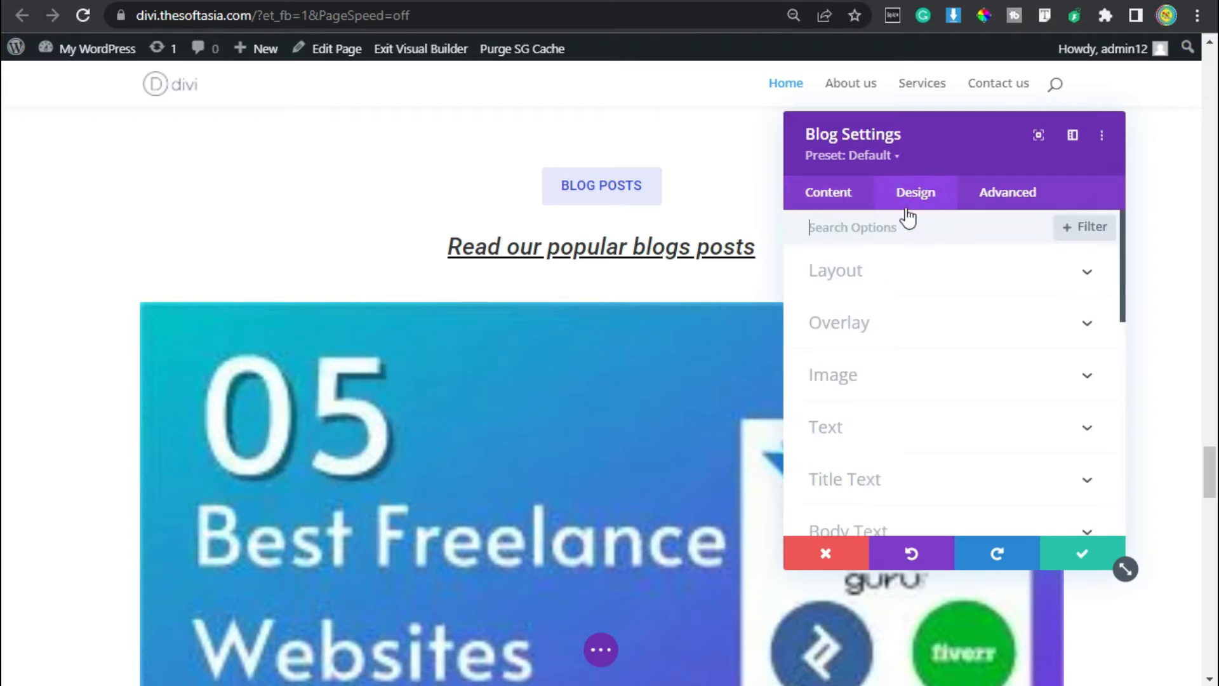
{"action": "left_click", "coordinate": [911, 274]}
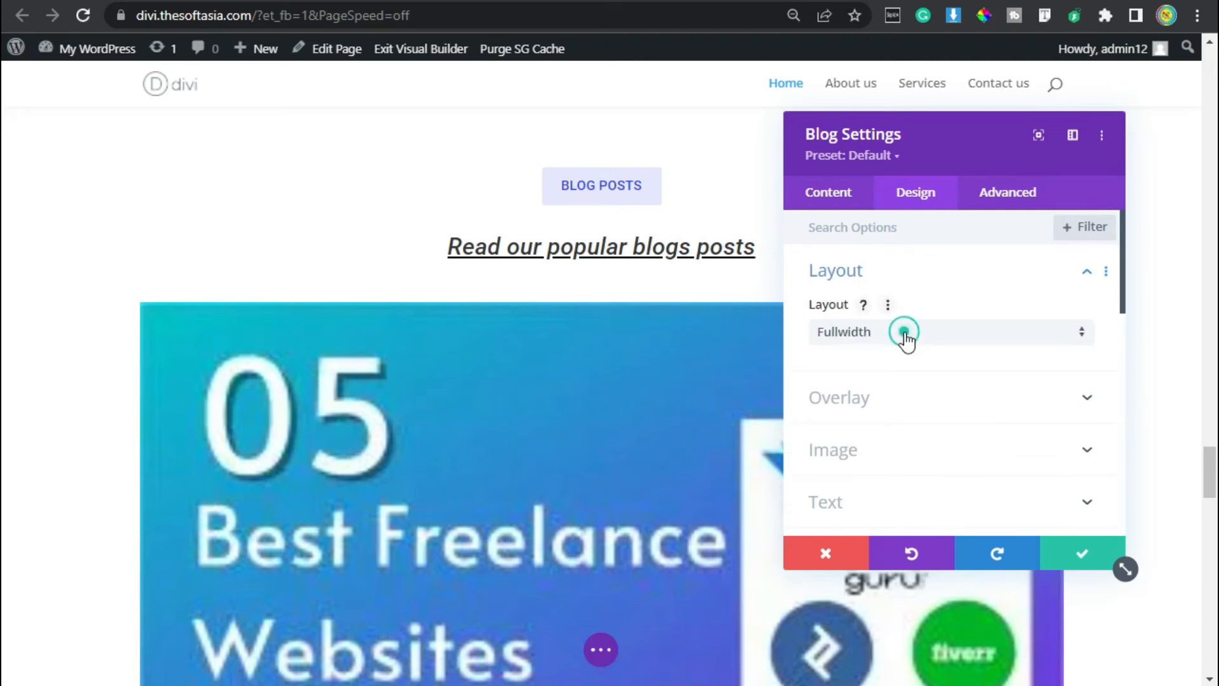
{"action": "left_click", "coordinate": [905, 332]}
{"action": "left_click", "coordinate": [896, 374]}
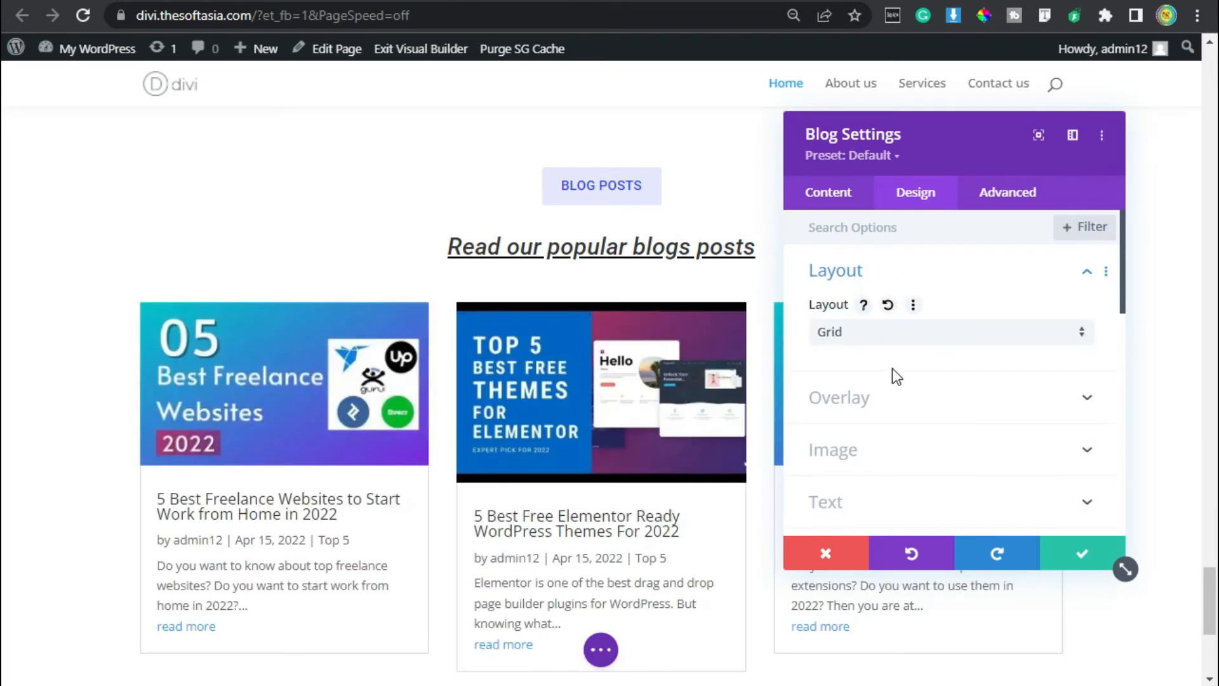
{"action": "scroll", "coordinate": [197, 327], "scroll_direction": "down", "scroll_amount": 2}
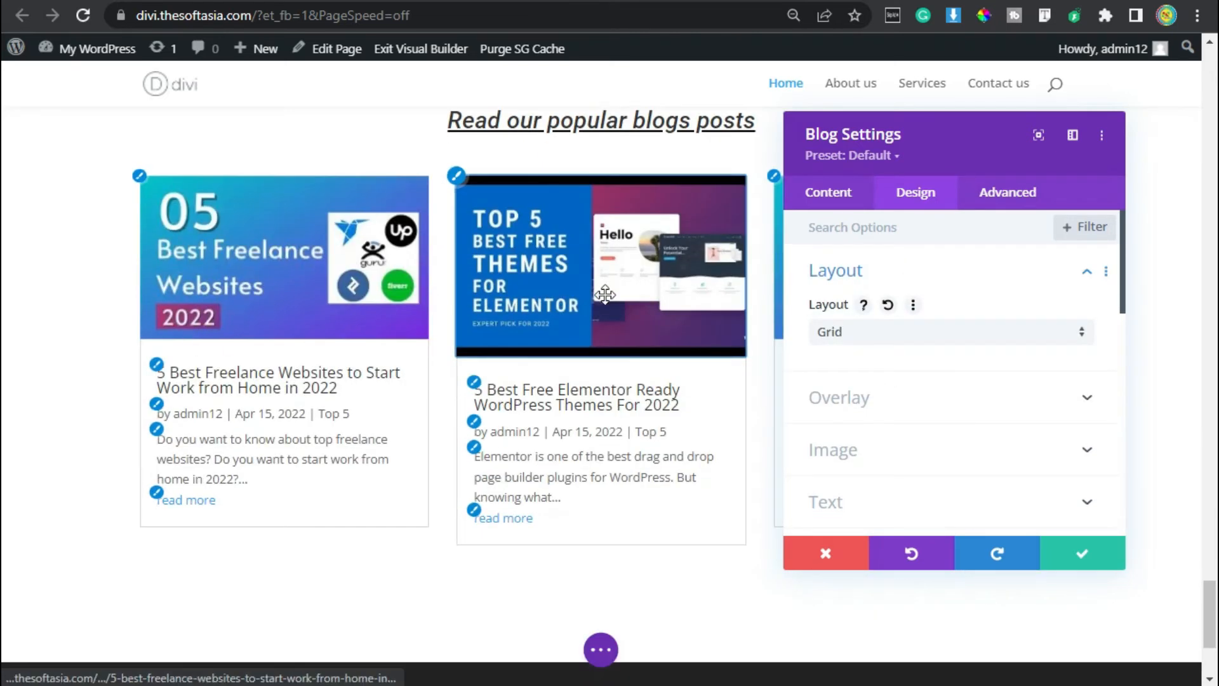
Enable hover styling for the grid tile background color and set its hover color to #f9f7f7.
{"action": "left_click", "coordinate": [840, 203]}
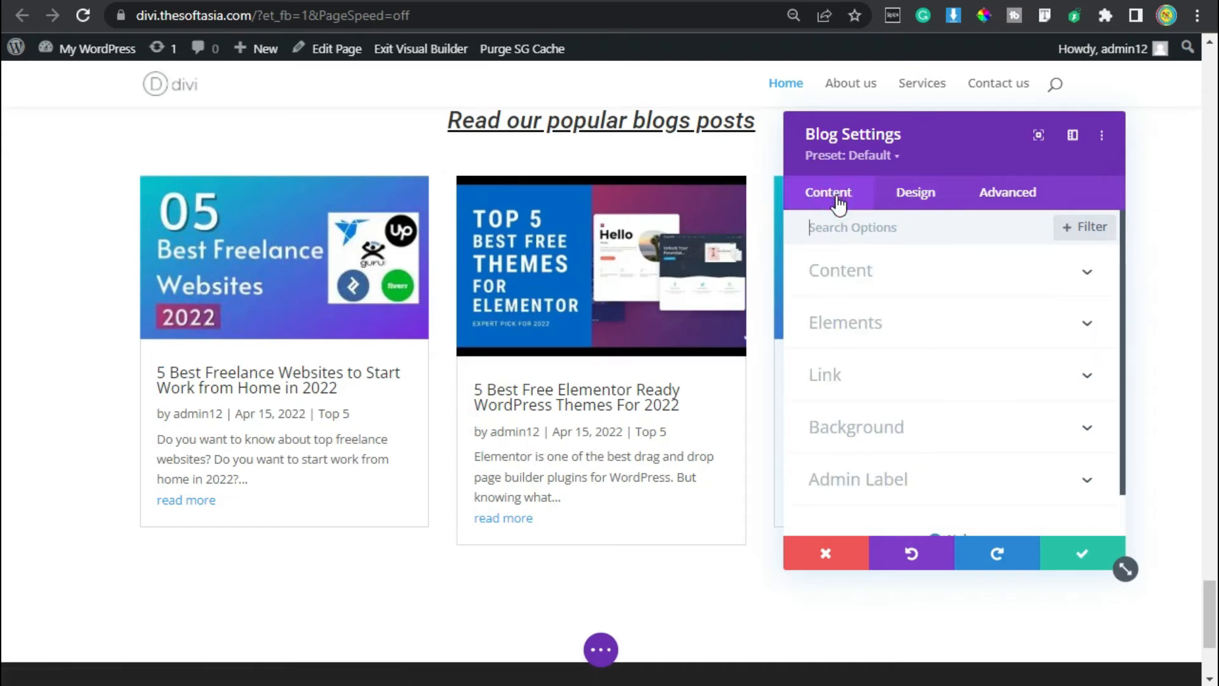
{"action": "left_click", "coordinate": [917, 427]}
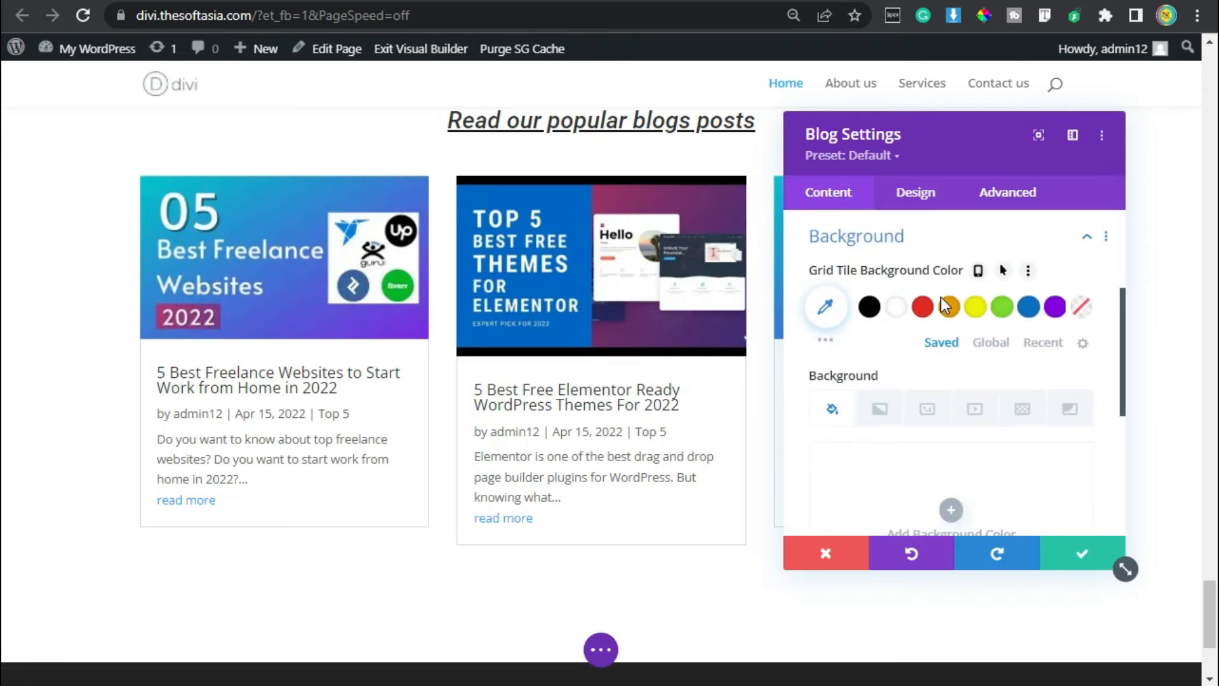
{"action": "left_click", "coordinate": [1001, 272]}
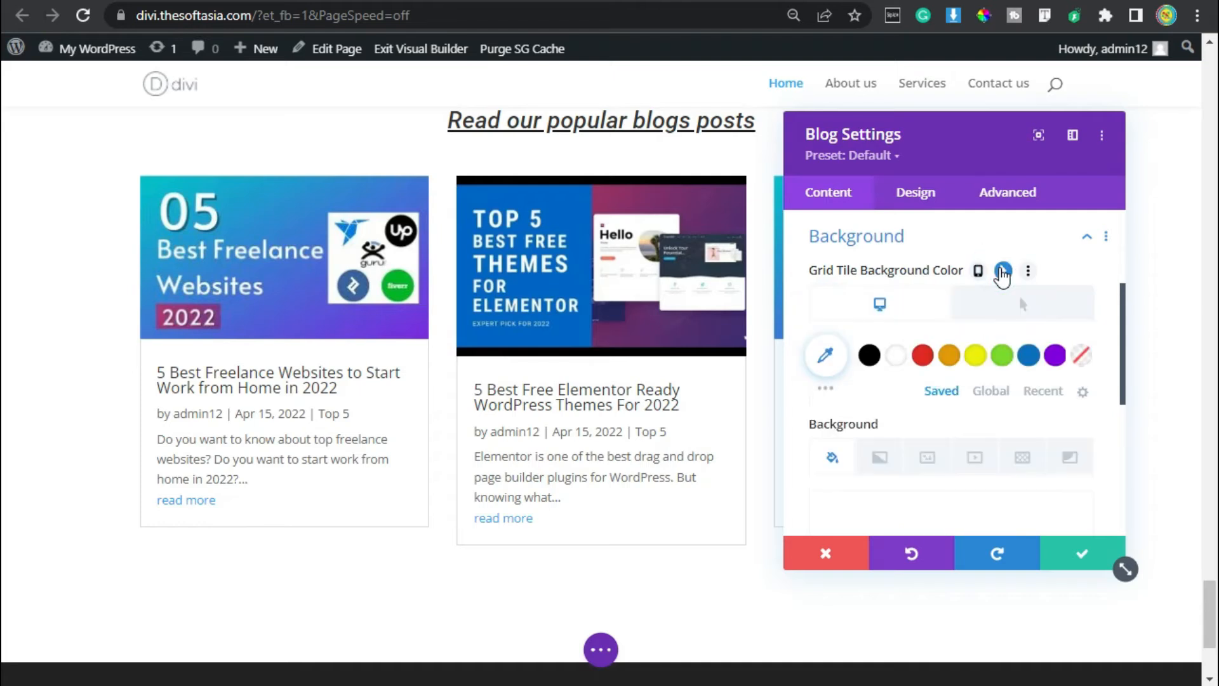
{"action": "left_click", "coordinate": [1043, 306]}
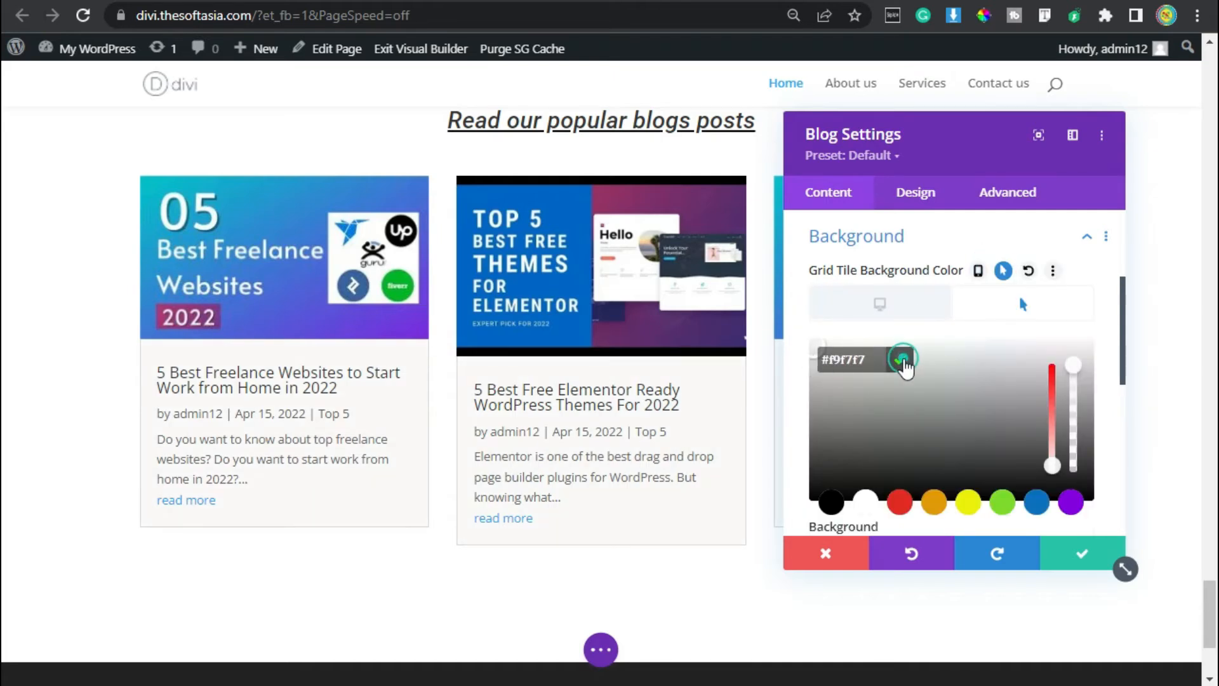
{"action": "left_click", "coordinate": [900, 361]}
Set the font of the blog post titles to Roboto.
{"action": "left_click", "coordinate": [925, 206]}
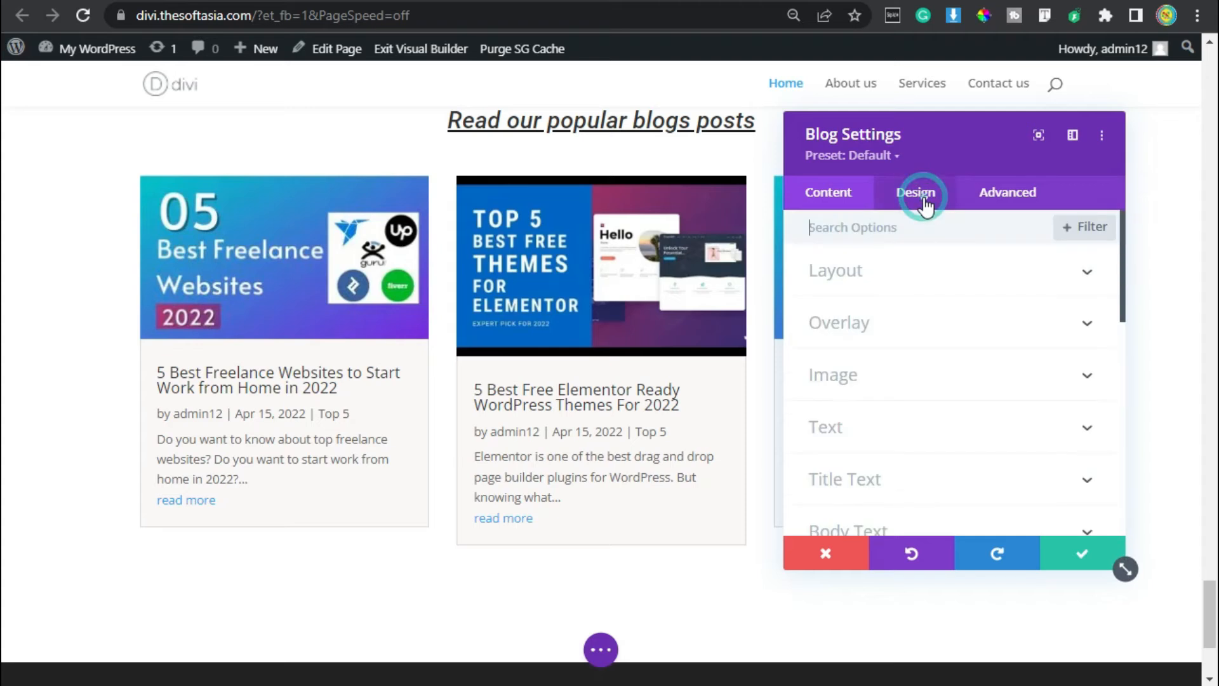
{"action": "left_click", "coordinate": [853, 480]}
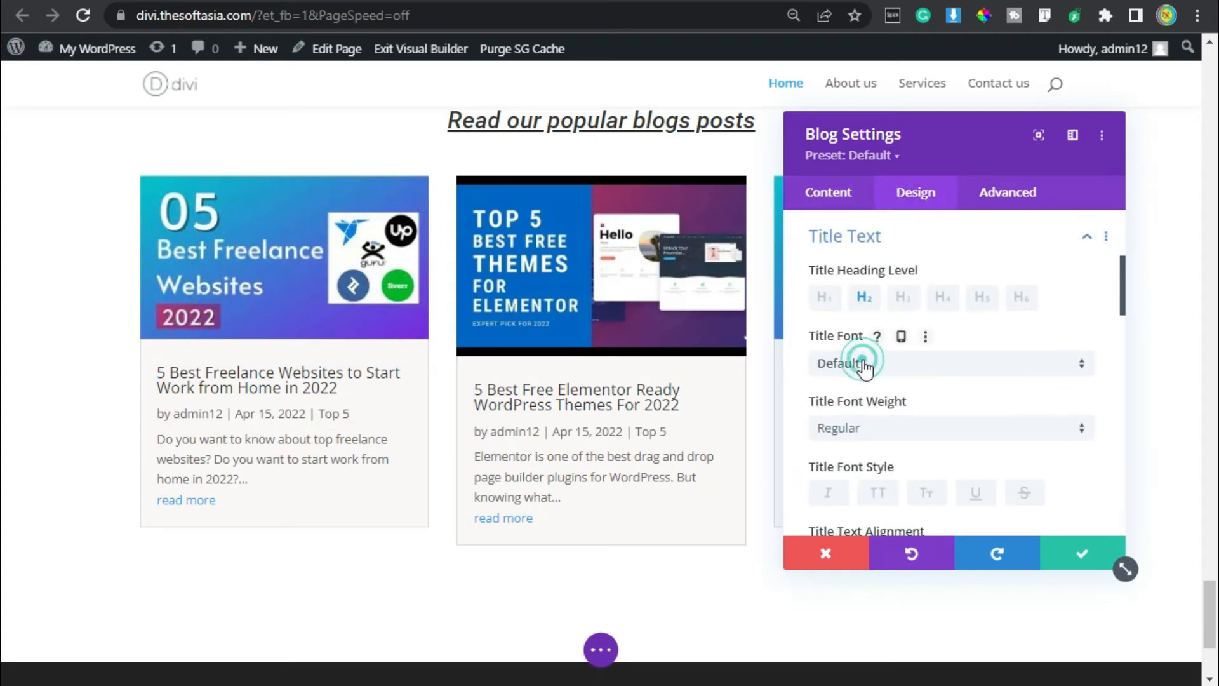
{"action": "left_click", "coordinate": [865, 368]}
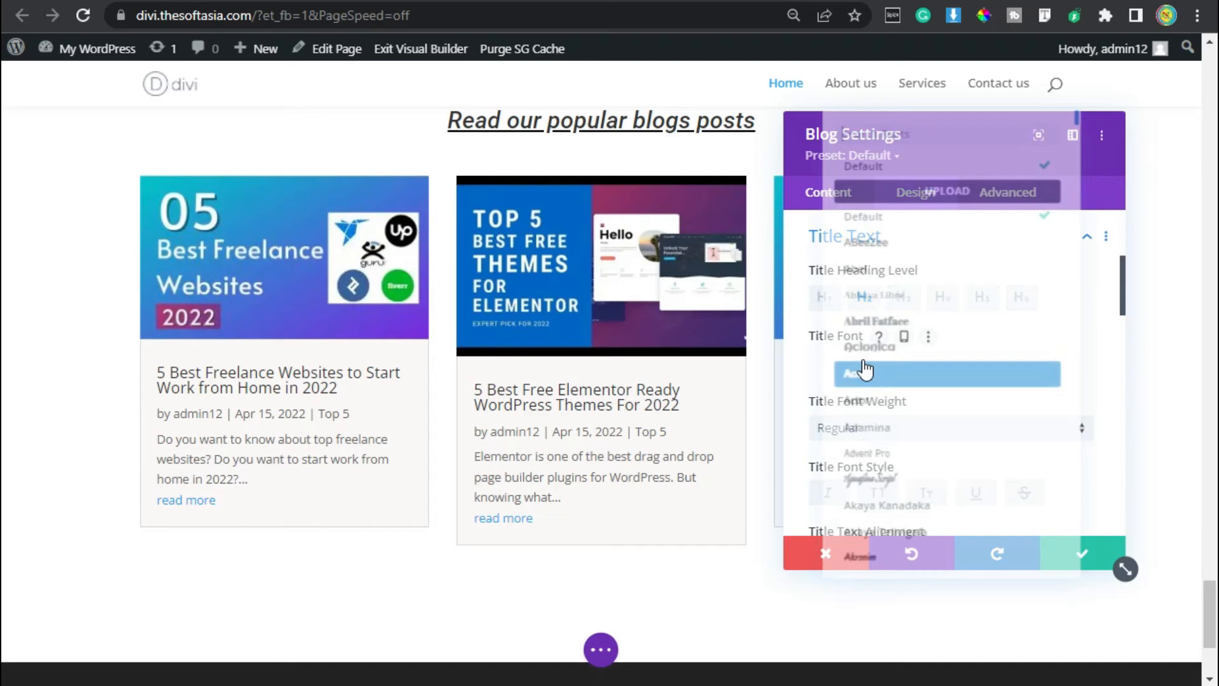
{"action": "scroll", "coordinate": [865, 368], "scroll_direction": "down", "scroll_amount": 3}
{"action": "type", "text": "roboto"}
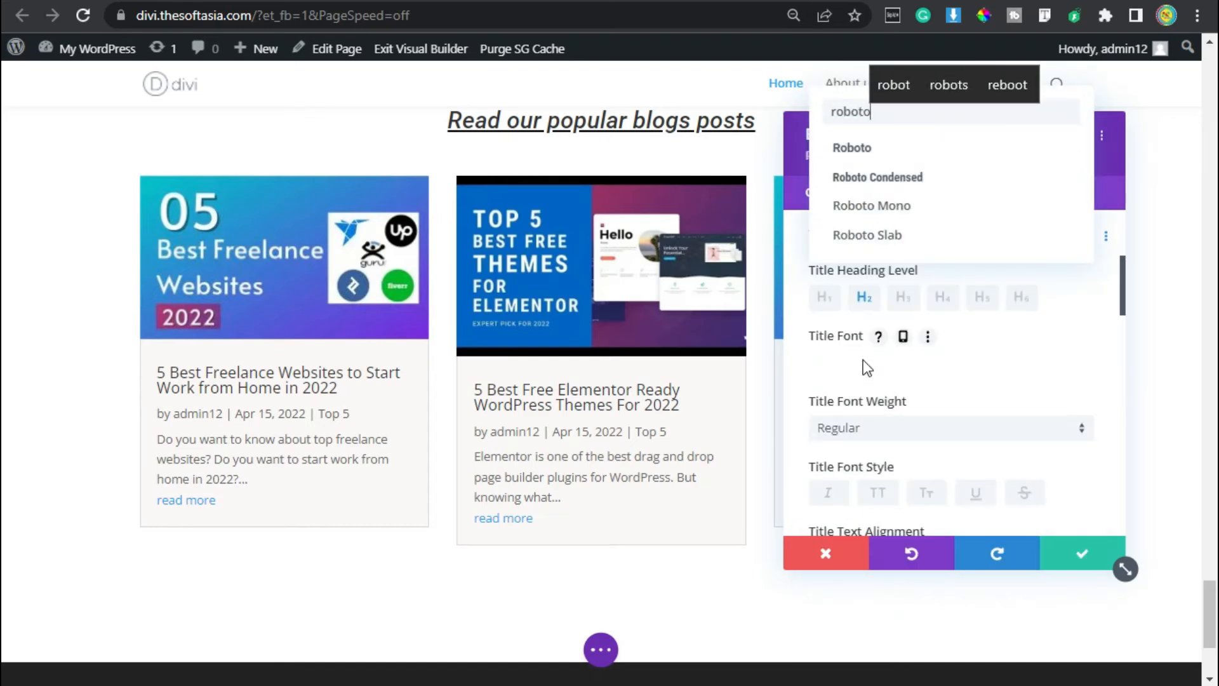
{"action": "left_click", "coordinate": [953, 150]}
Color the blog post titles black, with white (#FFFFFF) as their hover color.
{"action": "scroll", "coordinate": [948, 312], "scroll_direction": "down", "scroll_amount": 2}
{"action": "scroll", "coordinate": [949, 311], "scroll_direction": "down", "scroll_amount": 2}
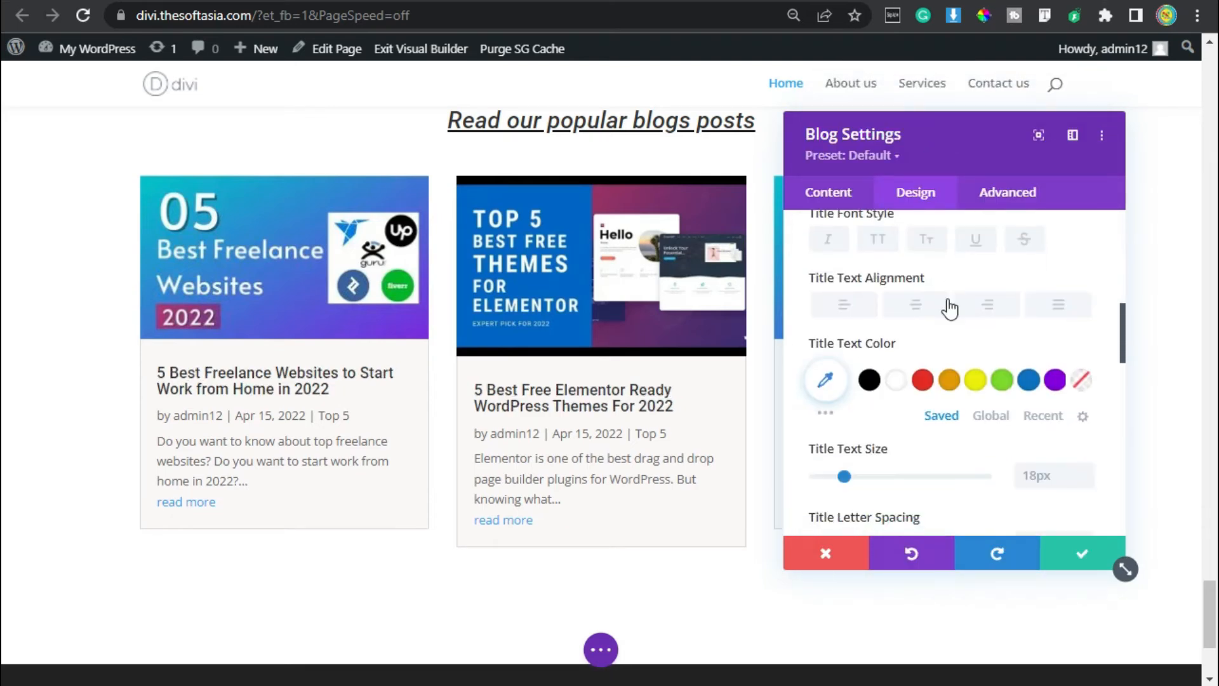
{"action": "left_click", "coordinate": [869, 379]}
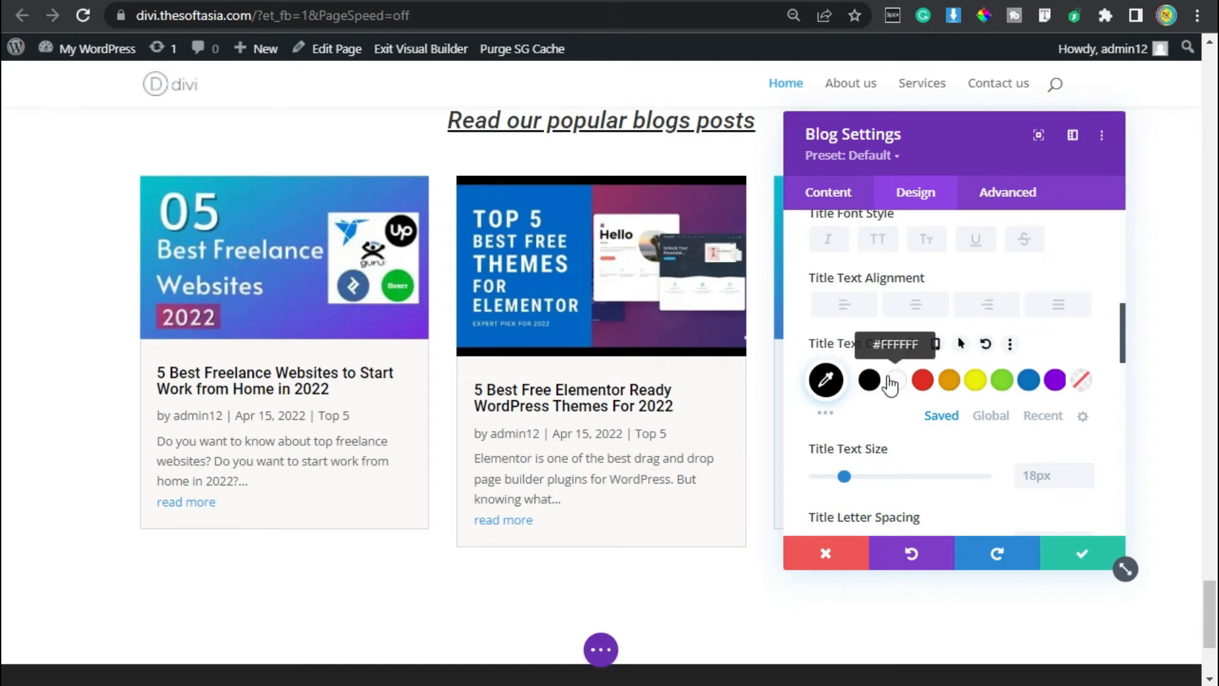
{"action": "left_click", "coordinate": [960, 343]}
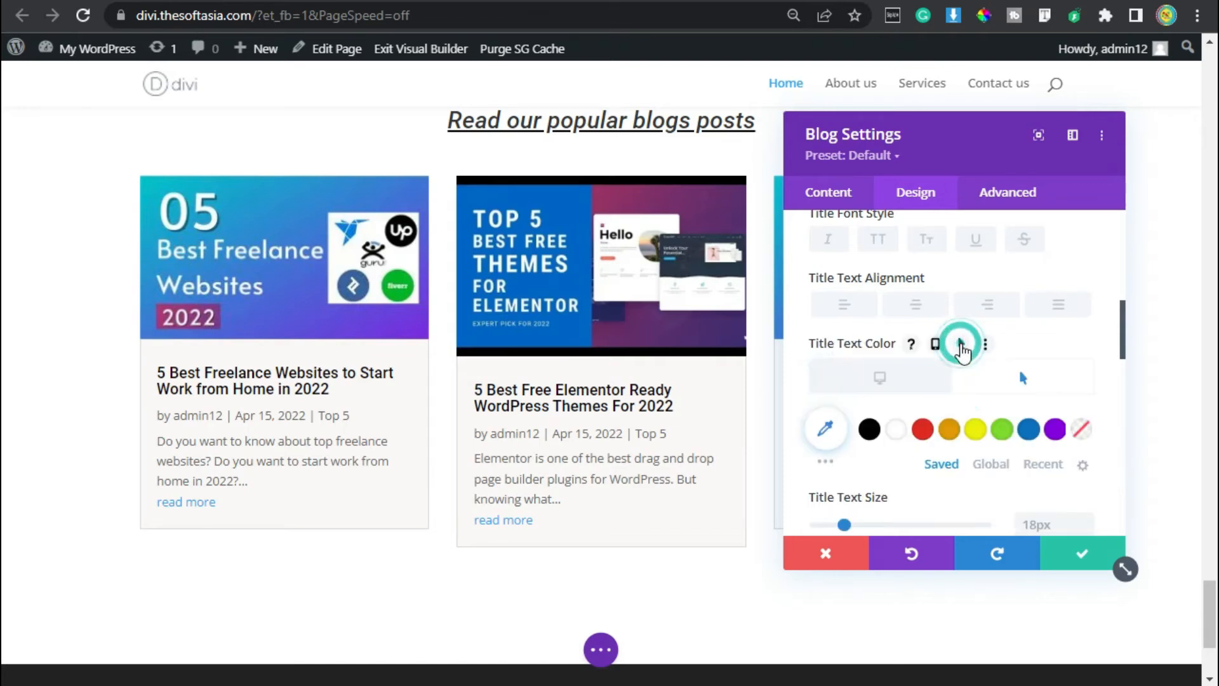
{"action": "left_click", "coordinate": [896, 429]}
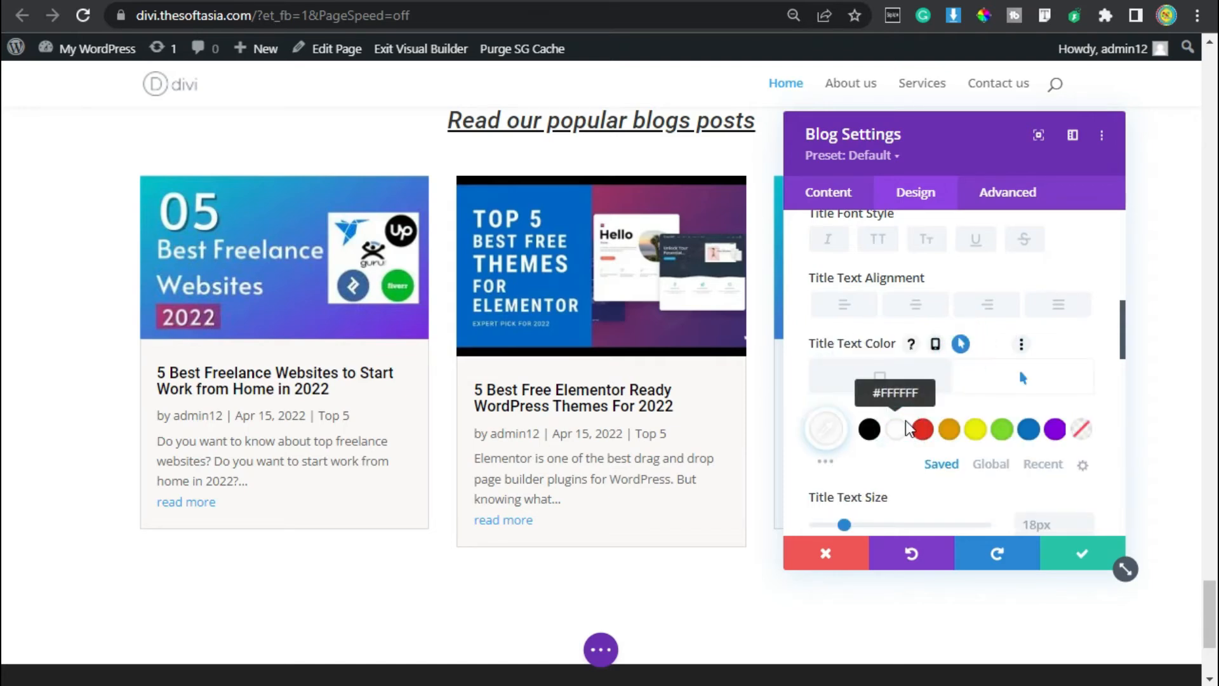
Set the blog post titles' text size to 20px and their line height to 1.3em.
{"action": "scroll", "coordinate": [964, 422], "scroll_direction": "down", "scroll_amount": 2}
{"action": "left_click", "coordinate": [1086, 394]}
{"action": "left_click", "coordinate": [1086, 394]}
{"action": "scroll", "coordinate": [1087, 406], "scroll_direction": "down", "scroll_amount": 2}
{"action": "left_click", "coordinate": [1086, 403]}
{"action": "left_click", "coordinate": [1086, 403]}
{"action": "left_click", "coordinate": [1085, 403]}
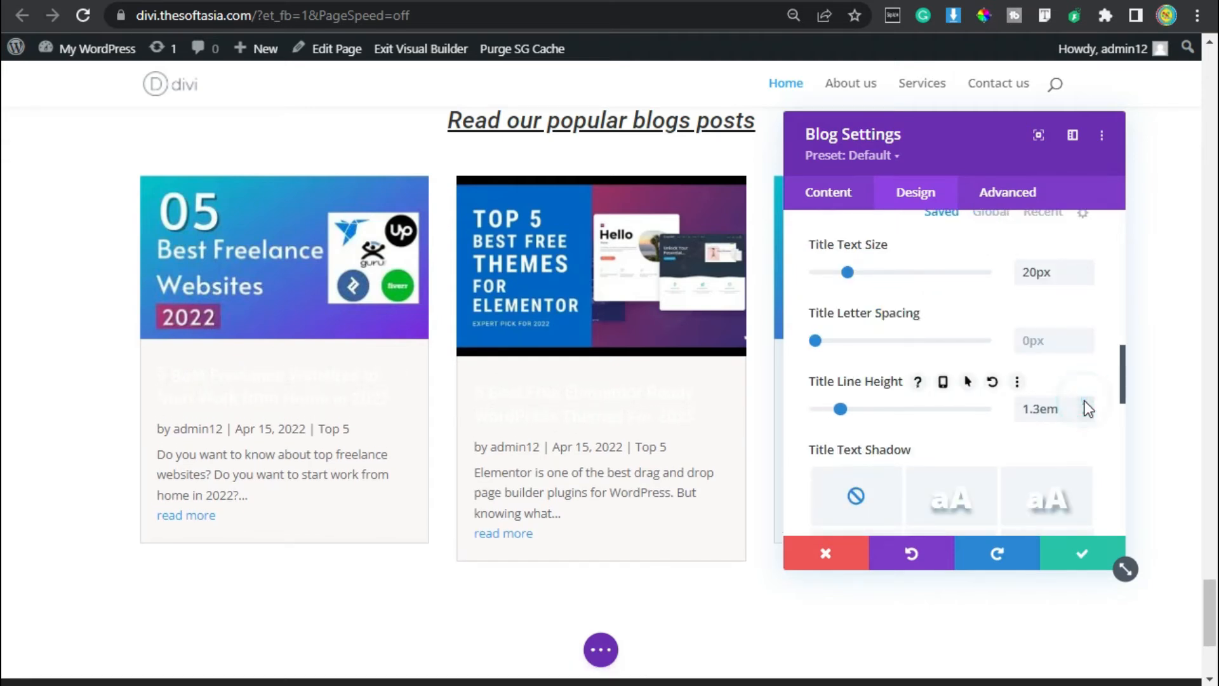
Set the font of the blog posts' body text to Roboto.
{"action": "scroll", "coordinate": [939, 324], "scroll_direction": "down", "scroll_amount": 2}
{"action": "scroll", "coordinate": [935, 321], "scroll_direction": "down", "scroll_amount": 2}
{"action": "left_click", "coordinate": [899, 400]}
{"action": "left_click", "coordinate": [883, 365]}
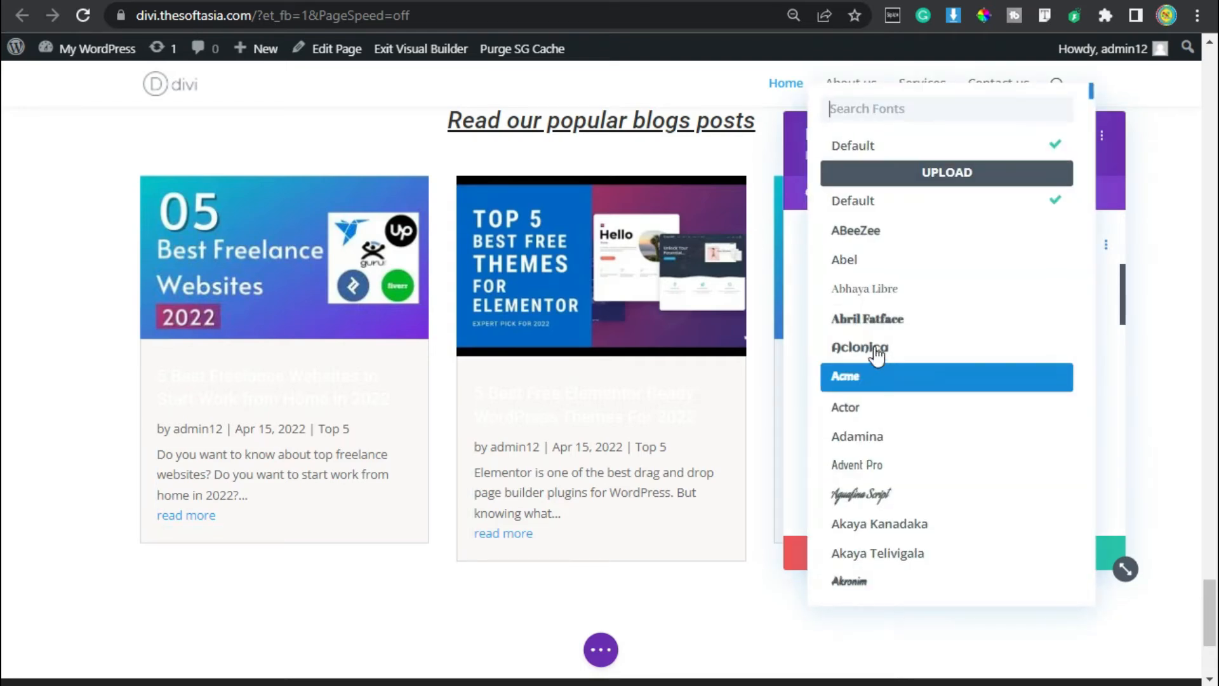
{"action": "type", "text": "roboto"}
{"action": "left_click", "coordinate": [933, 159]}
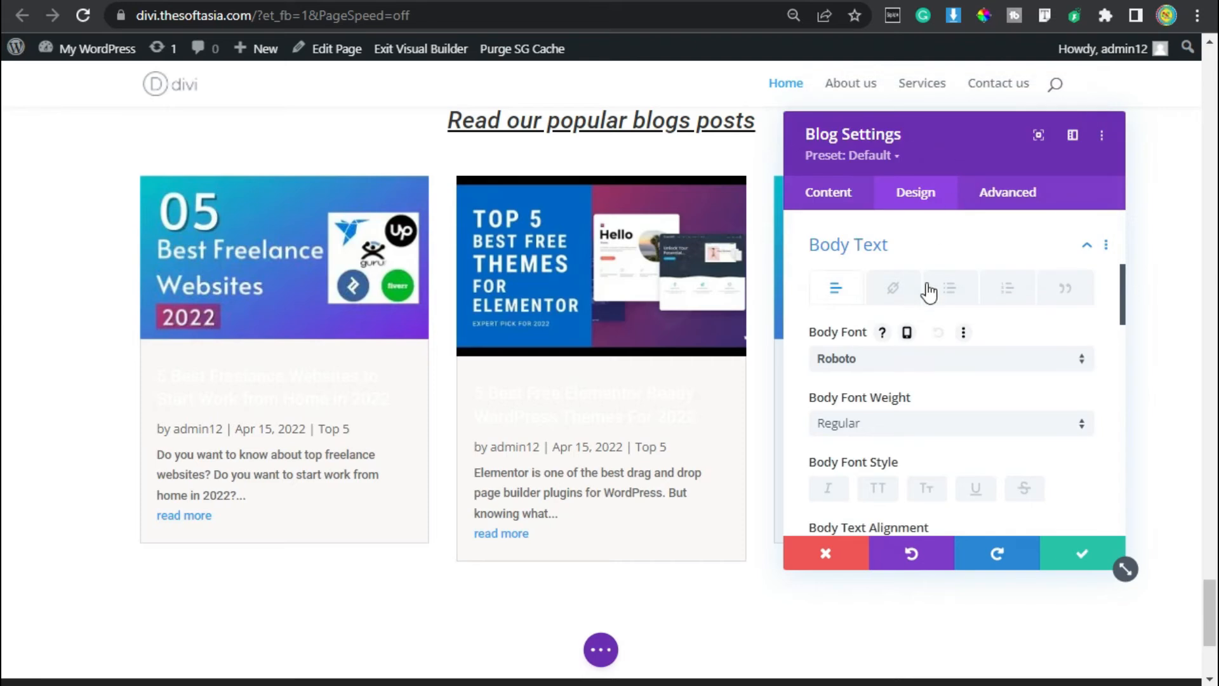
Color the blog posts' body text black (#000000), with white (#FFFFFF) as its hover color.
{"action": "scroll", "coordinate": [928, 292], "scroll_direction": "down", "scroll_amount": 4}
{"action": "left_click", "coordinate": [869, 376]}
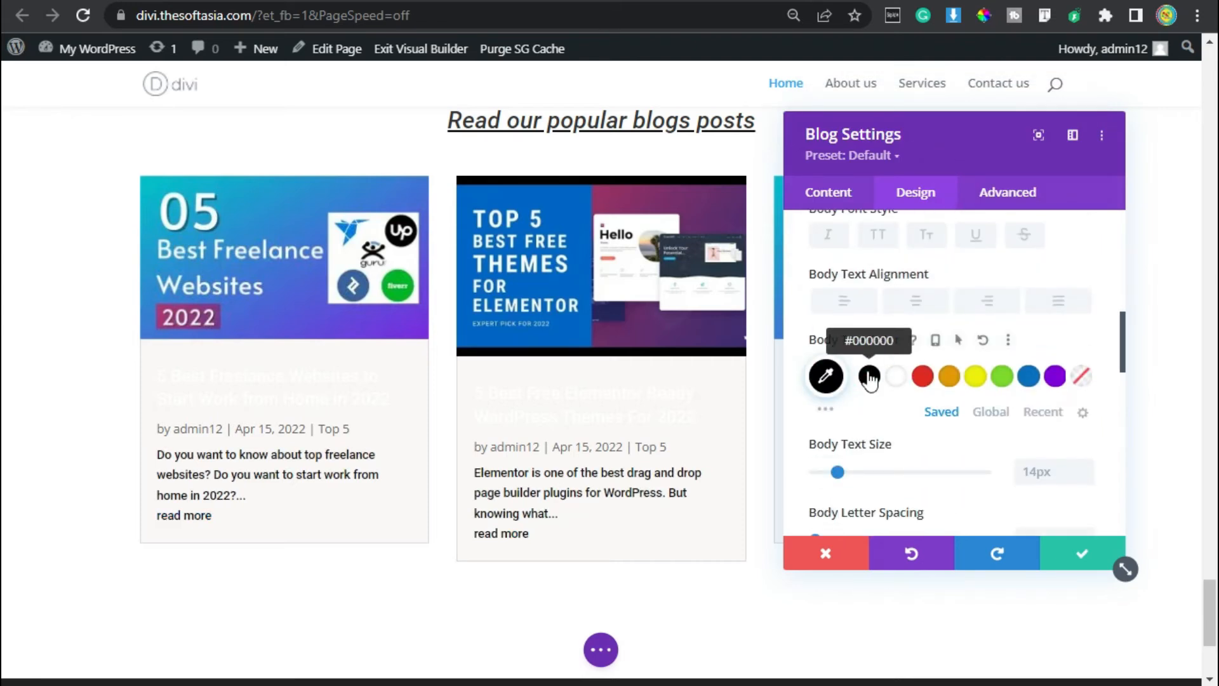
{"action": "left_click", "coordinate": [960, 339]}
{"action": "left_click", "coordinate": [896, 424]}
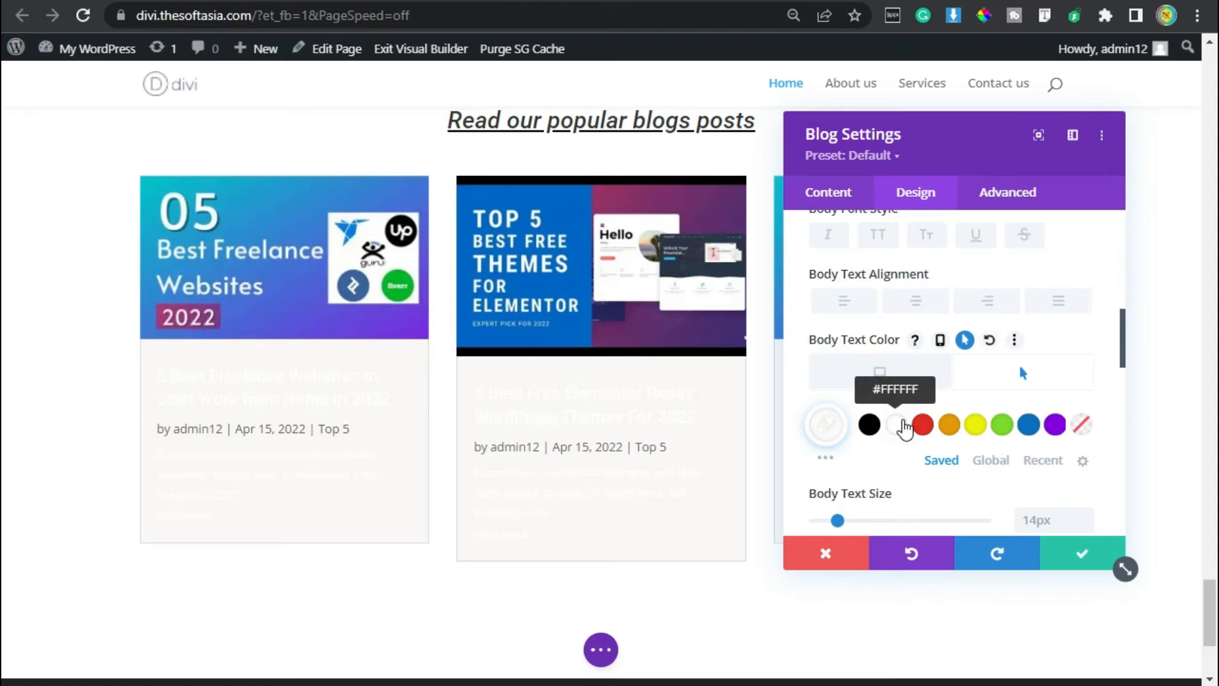
{"action": "scroll", "coordinate": [905, 430], "scroll_direction": "down", "scroll_amount": 2}
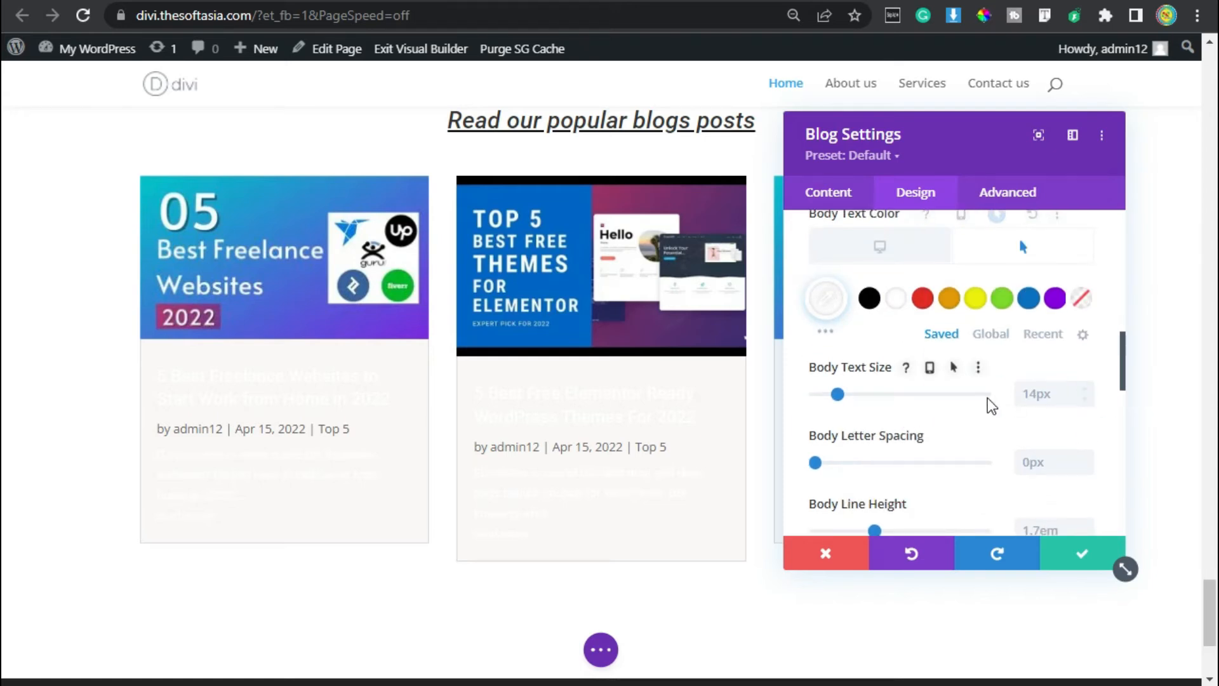
Set the font of the blog posts' meta text to Roboto.
{"action": "scroll", "coordinate": [988, 400], "scroll_direction": "down", "scroll_amount": 5}
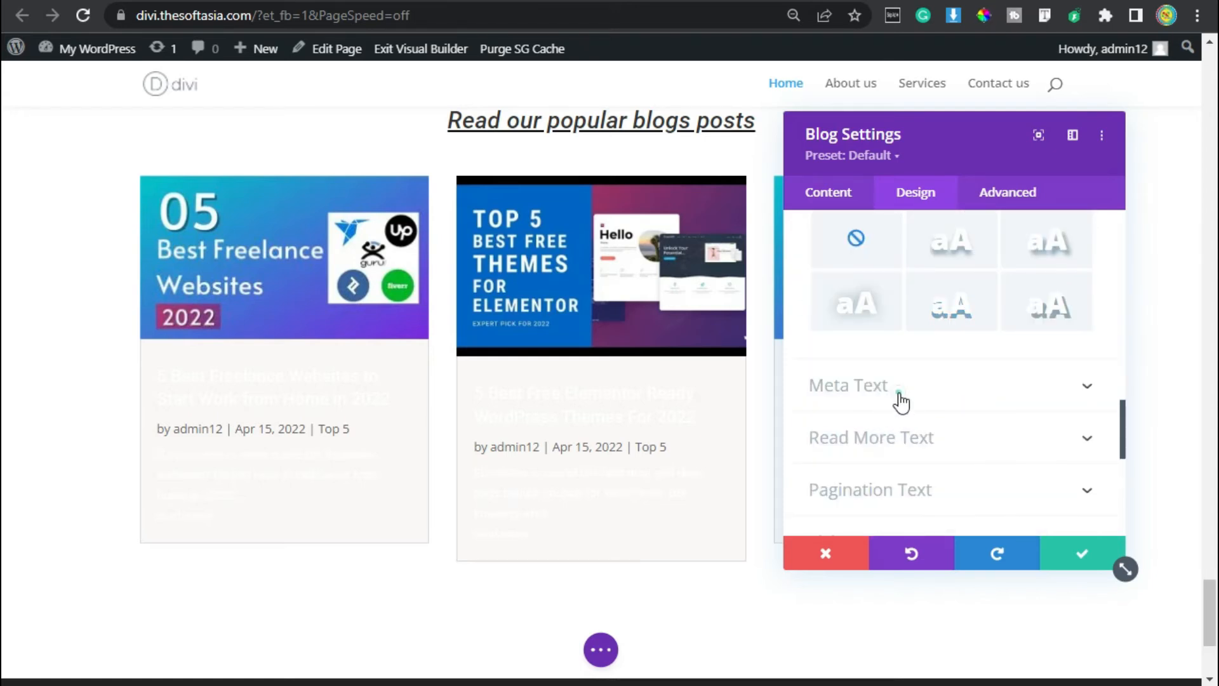
{"action": "left_click", "coordinate": [900, 401]}
{"action": "left_click", "coordinate": [909, 310]}
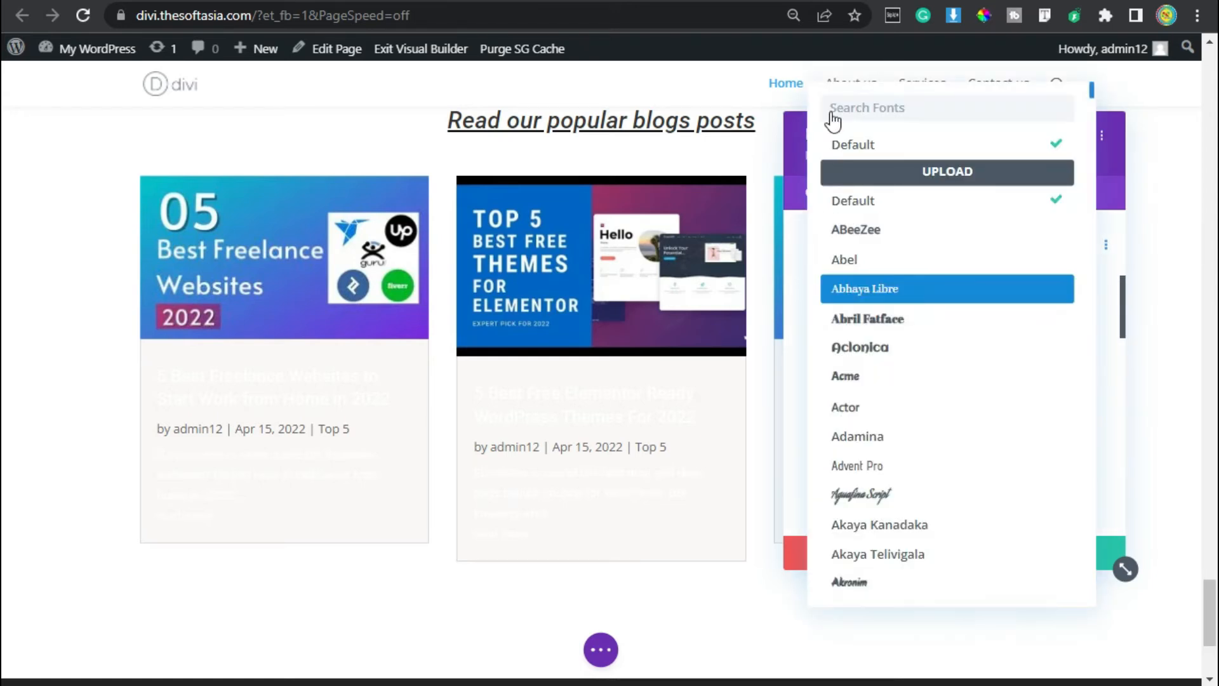
{"action": "left_click", "coordinate": [876, 109]}
{"action": "type", "text": "roboto"}
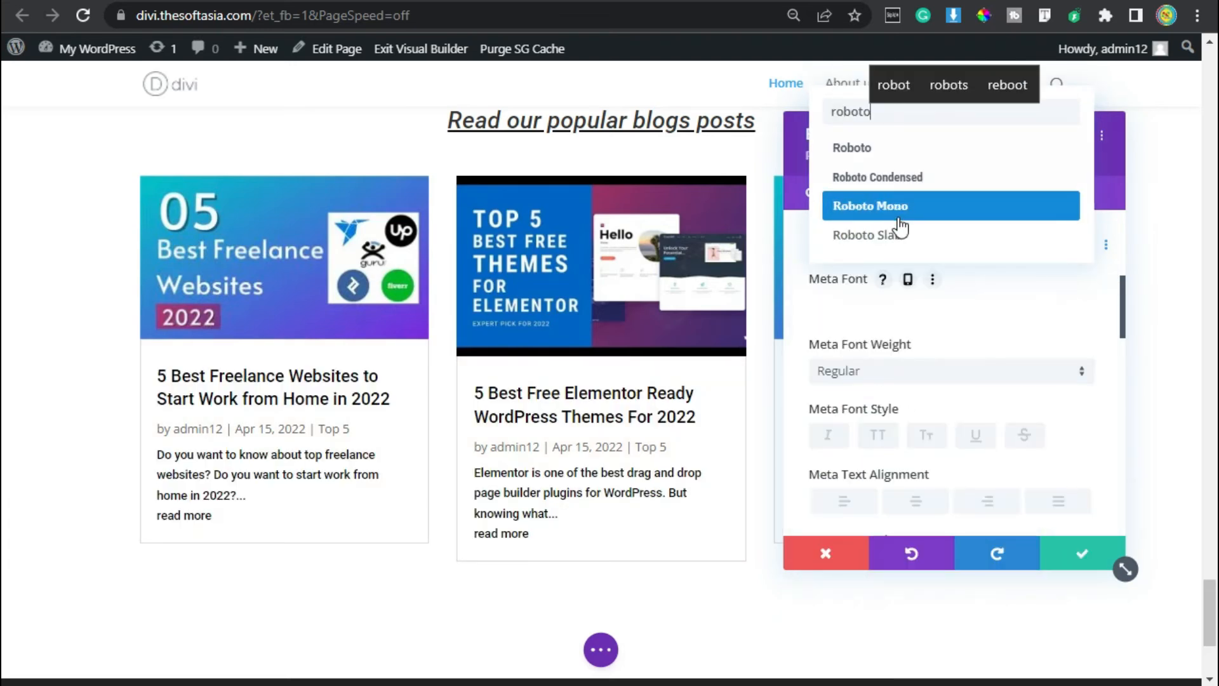
{"action": "left_click", "coordinate": [918, 149]}
Color the blog posts' meta text black, with white as its hover color, and set its text size to 12px.
{"action": "scroll", "coordinate": [902, 323], "scroll_direction": "down", "scroll_amount": 4}
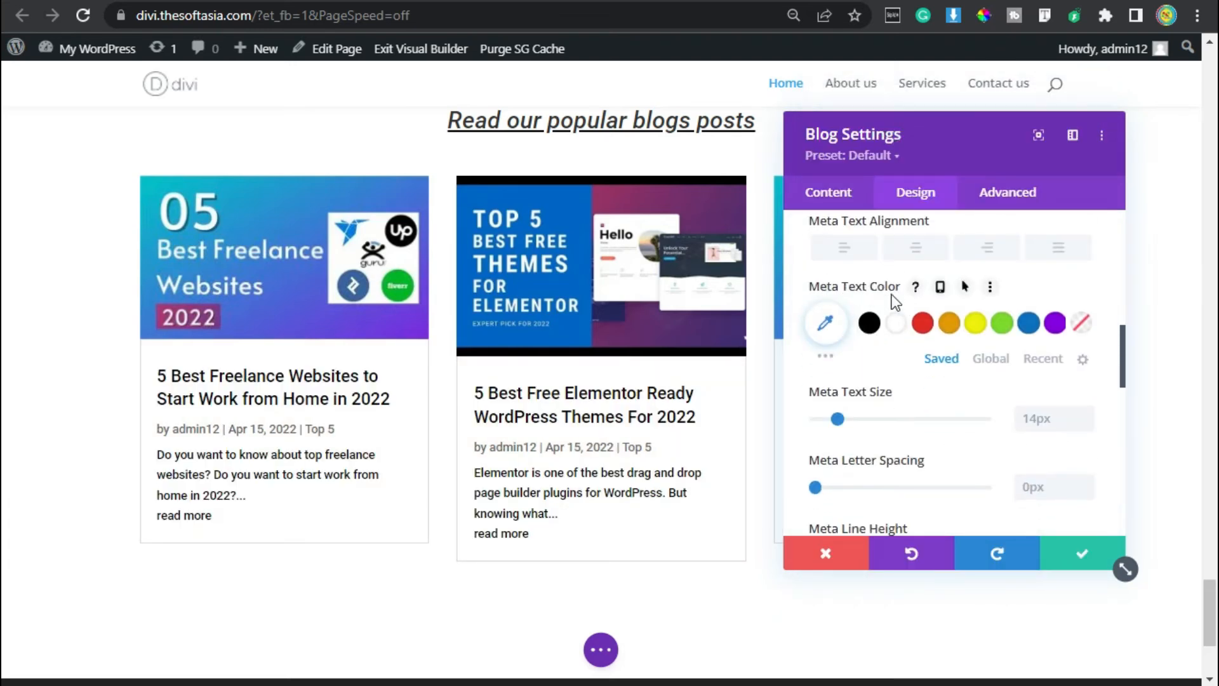
{"action": "left_click", "coordinate": [869, 323]}
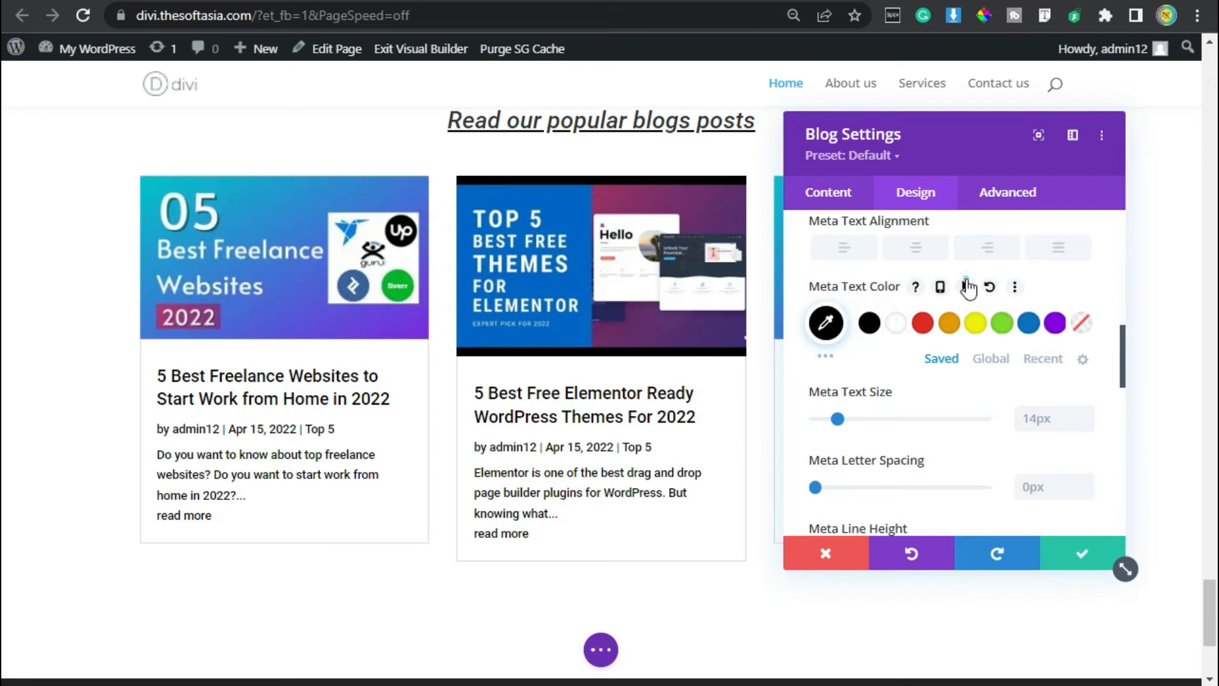
{"action": "left_click", "coordinate": [965, 286]}
{"action": "left_click", "coordinate": [1018, 322]}
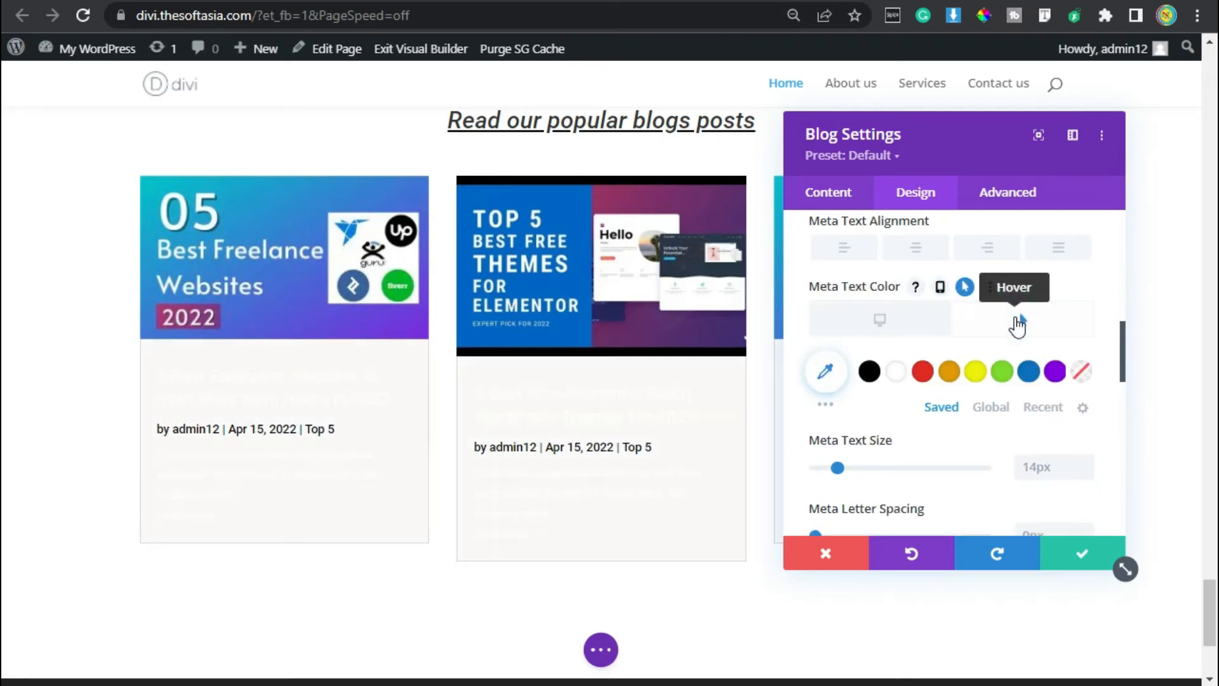
{"action": "left_click", "coordinate": [896, 370]}
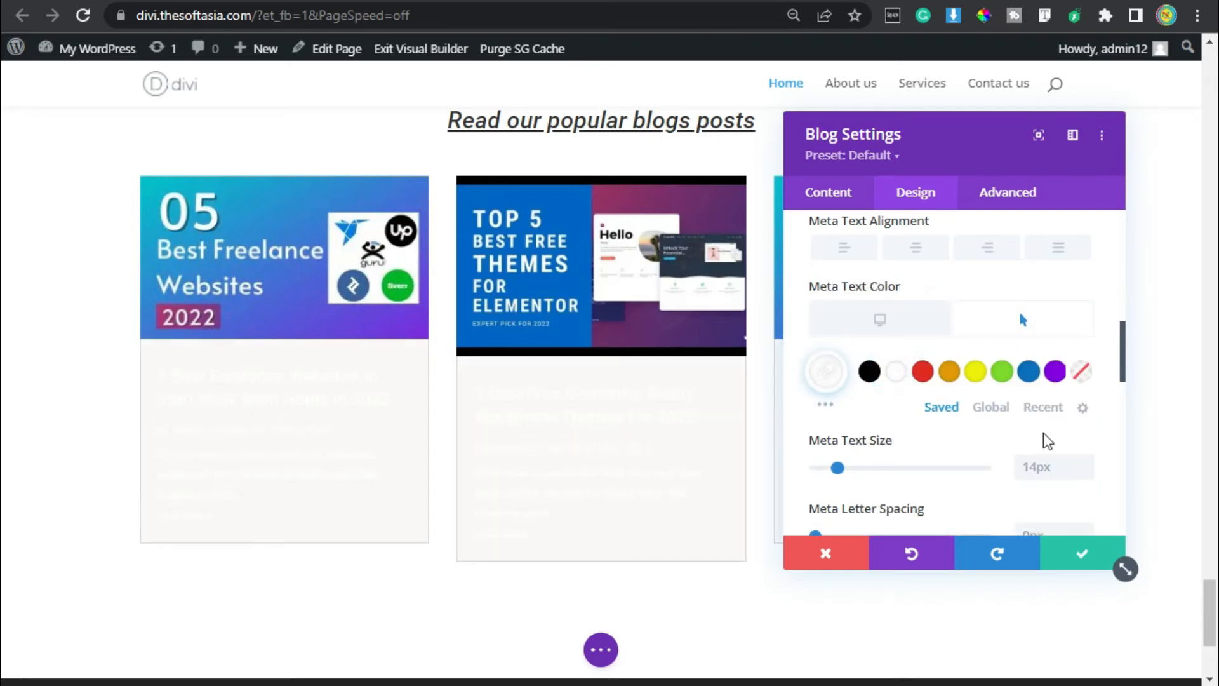
{"action": "scroll", "coordinate": [1048, 440], "scroll_direction": "down", "scroll_amount": 2}
{"action": "left_click", "coordinate": [1083, 345]}
{"action": "left_click", "coordinate": [1083, 346]}
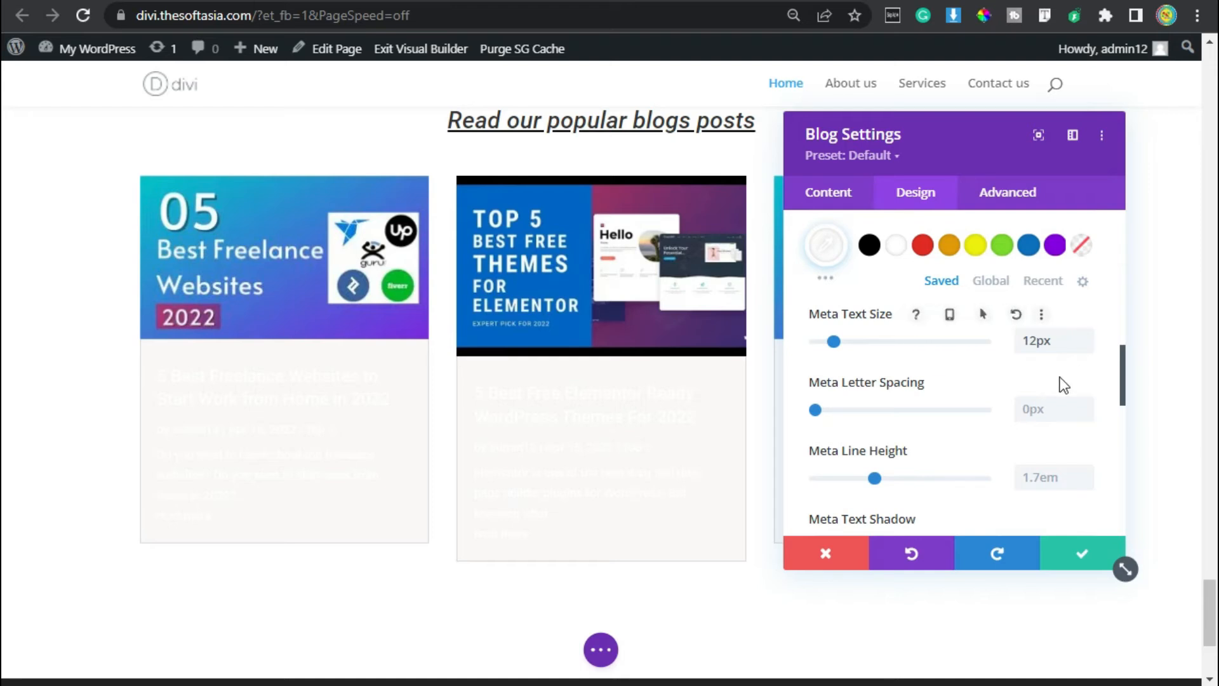
Set the font of the blog posts' Read More text to Roboto.
{"action": "scroll", "coordinate": [1054, 387], "scroll_direction": "down", "scroll_amount": 4}
{"action": "scroll", "coordinate": [883, 368], "scroll_direction": "down", "scroll_amount": 2}
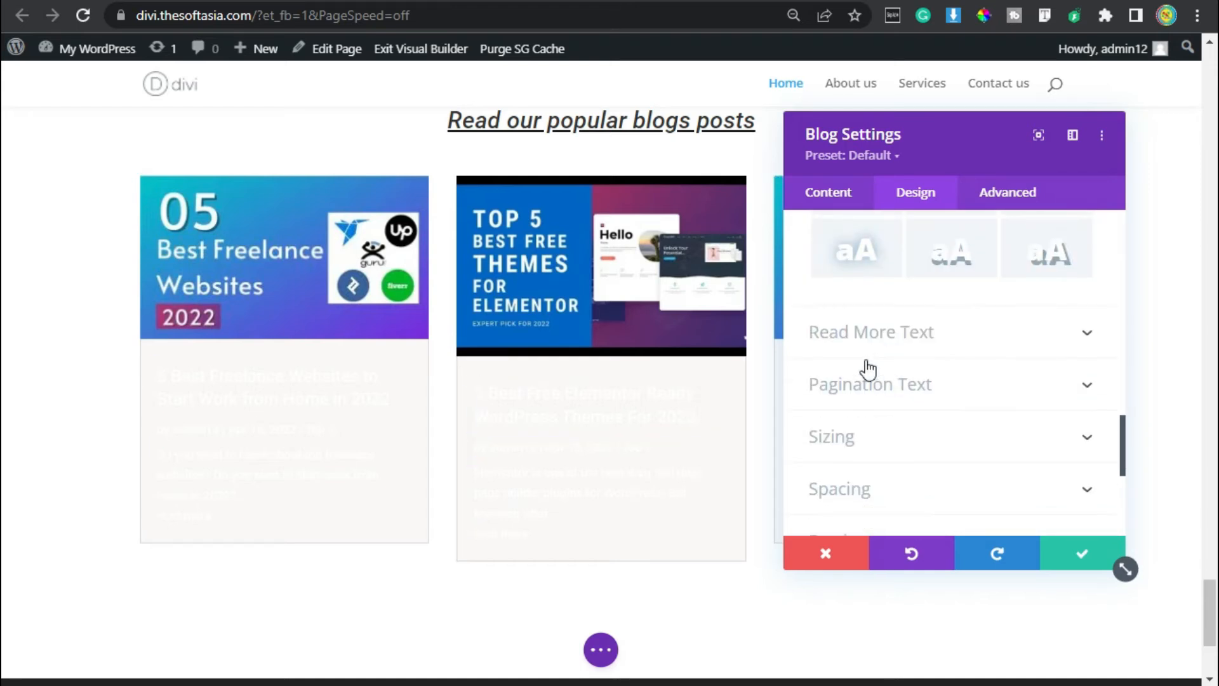
{"action": "left_click", "coordinate": [916, 331]}
{"action": "left_click", "coordinate": [865, 303]}
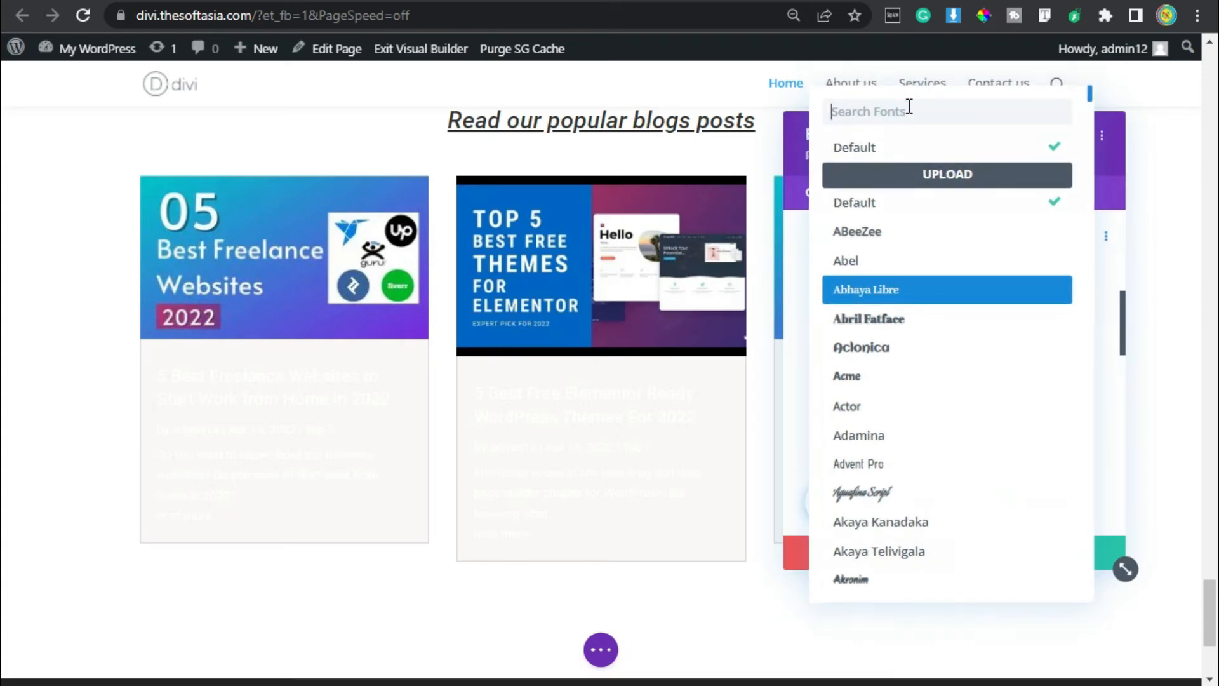
{"action": "type", "text": "roboto"}
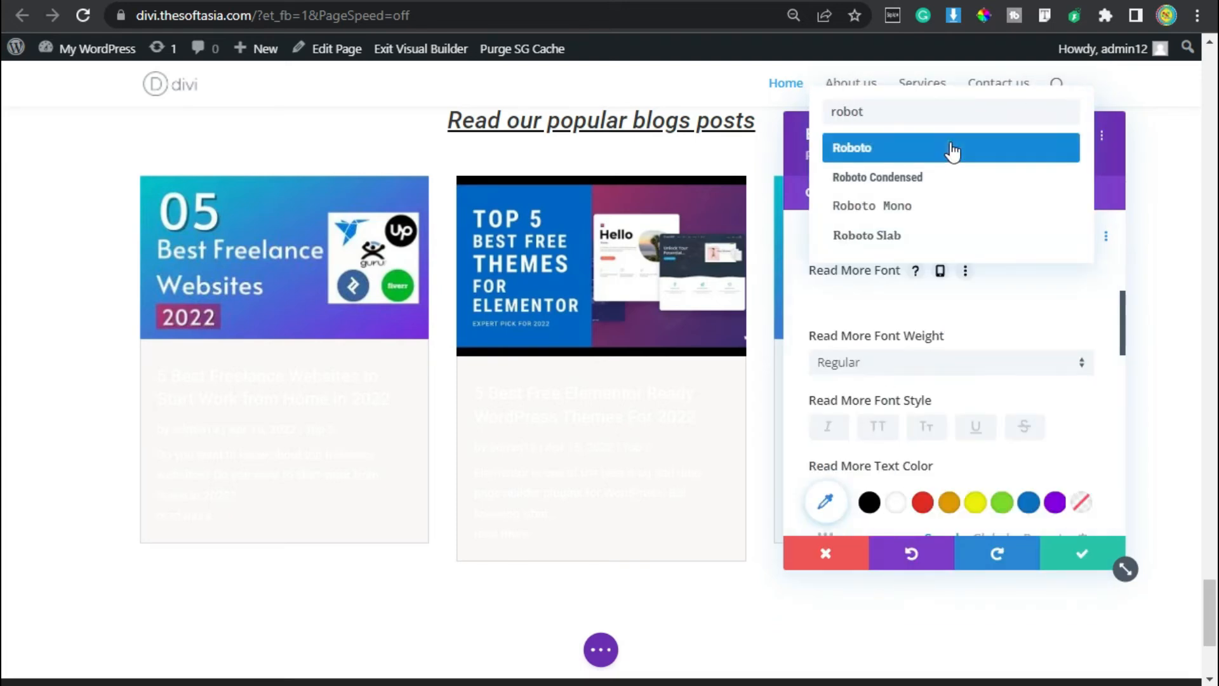
{"action": "left_click", "coordinate": [949, 152]}
Color the Read More text with the global blue and set its font style to uppercase.
{"action": "scroll", "coordinate": [1037, 355], "scroll_direction": "down", "scroll_amount": 2}
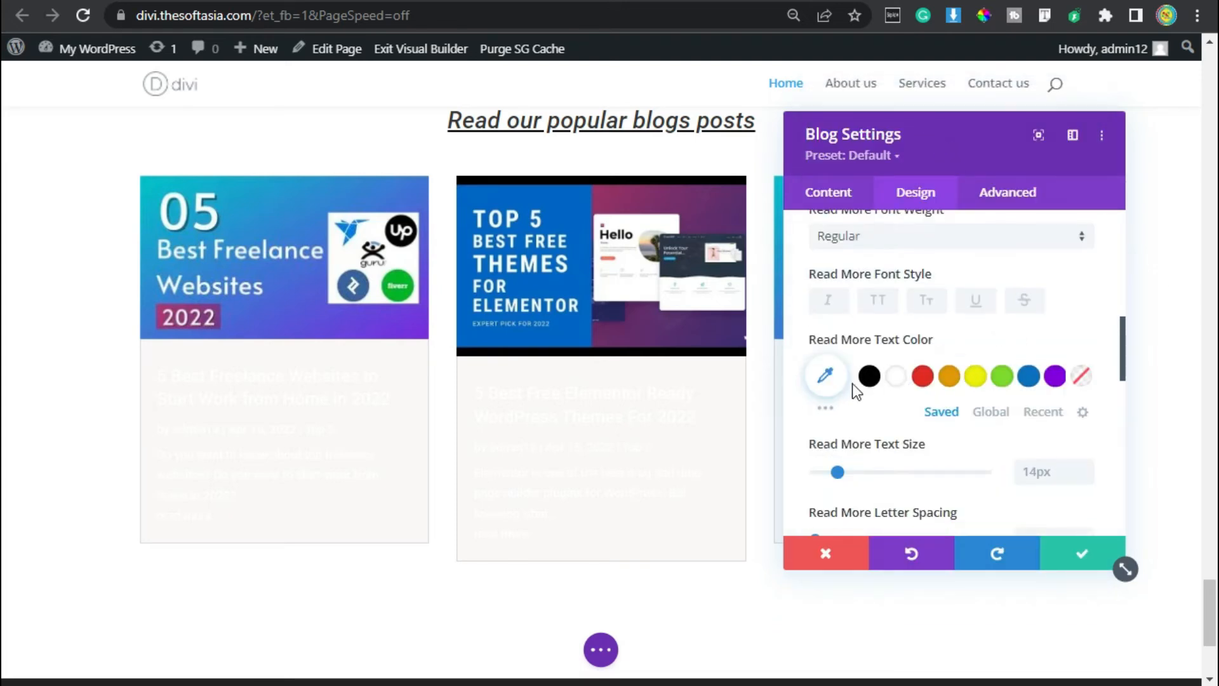
{"action": "left_click", "coordinate": [991, 412]}
{"action": "left_click", "coordinate": [895, 376]}
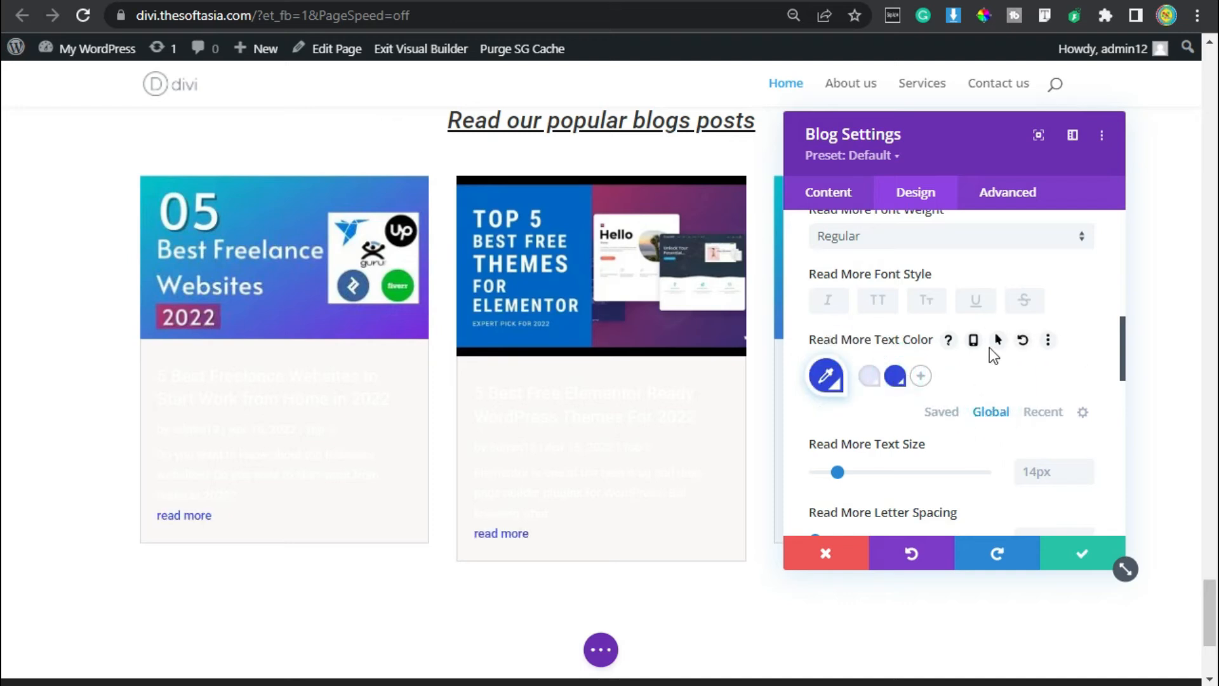
{"action": "left_click", "coordinate": [998, 341]}
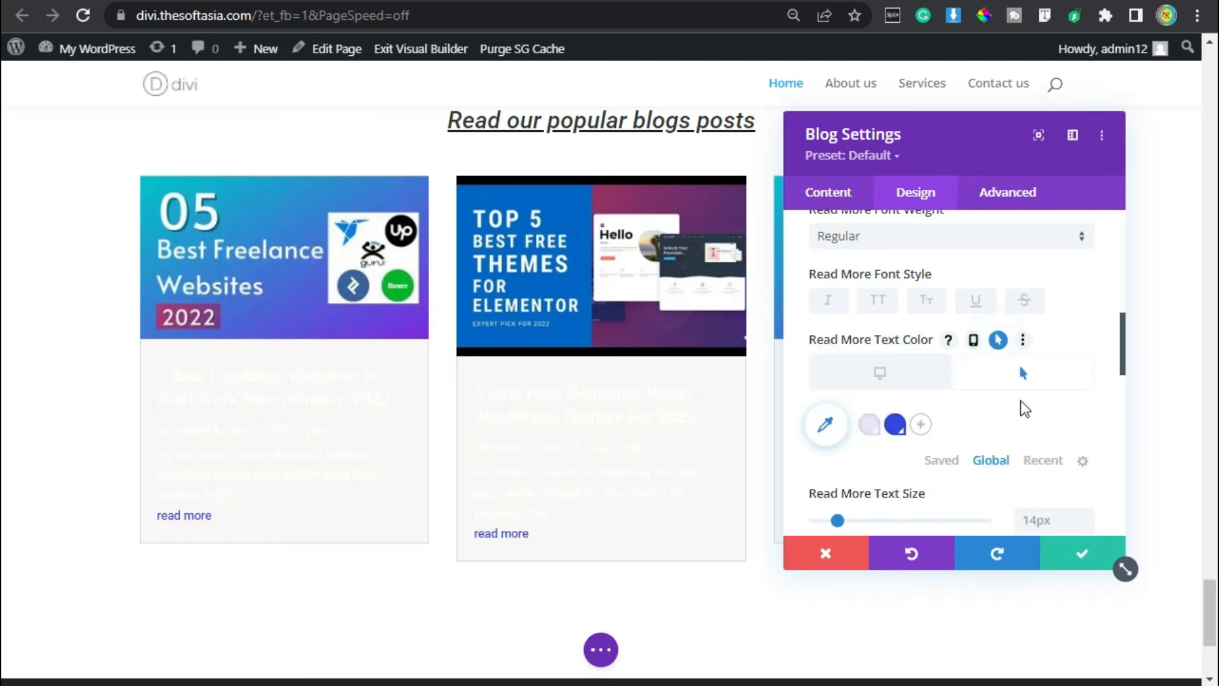
{"action": "left_click", "coordinate": [910, 377]}
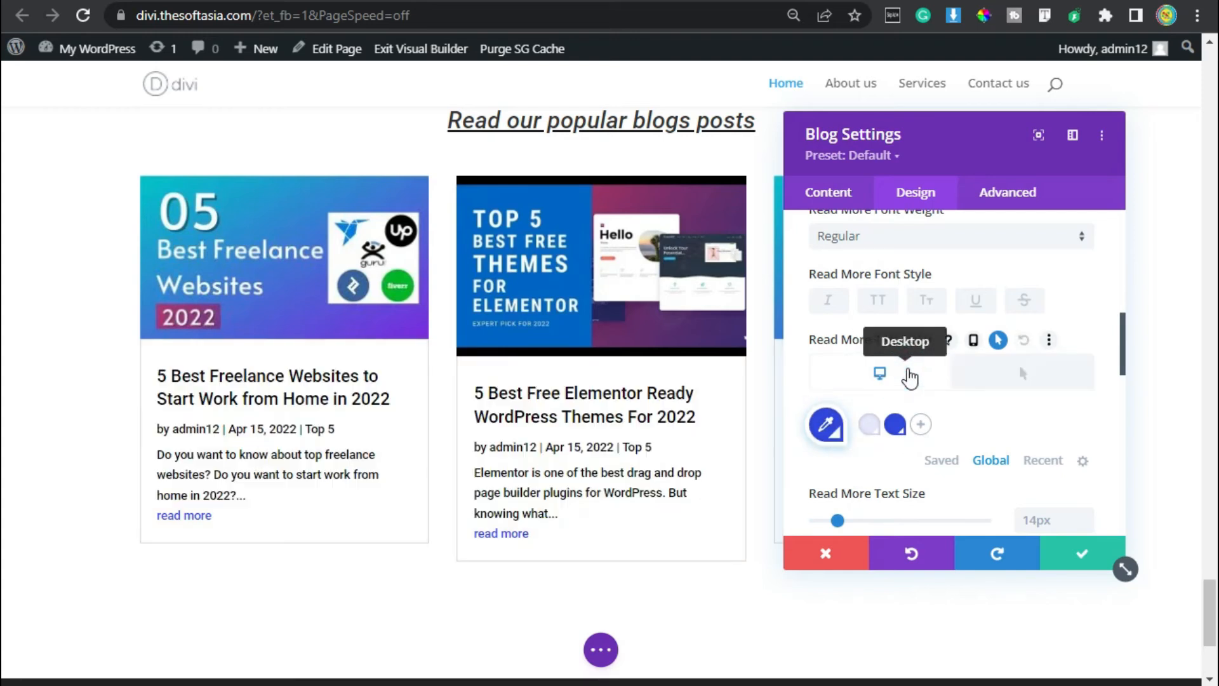
{"action": "left_click", "coordinate": [1020, 365]}
{"action": "left_click", "coordinate": [891, 376]}
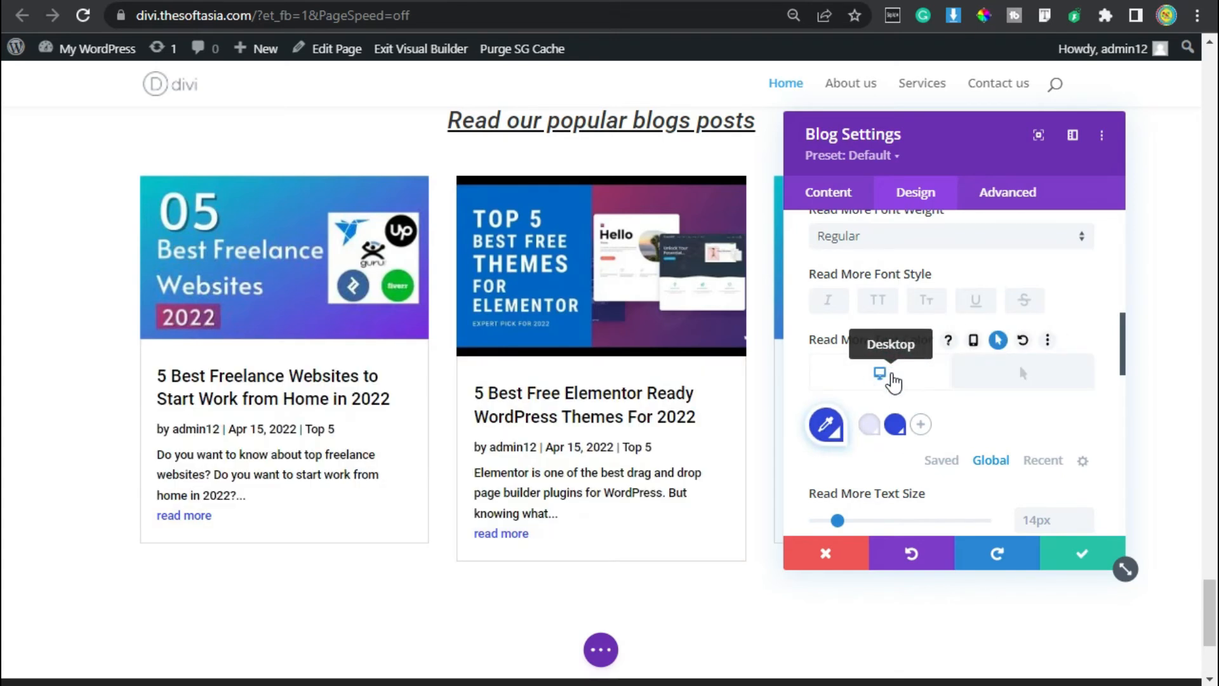
{"action": "left_click", "coordinate": [877, 303]}
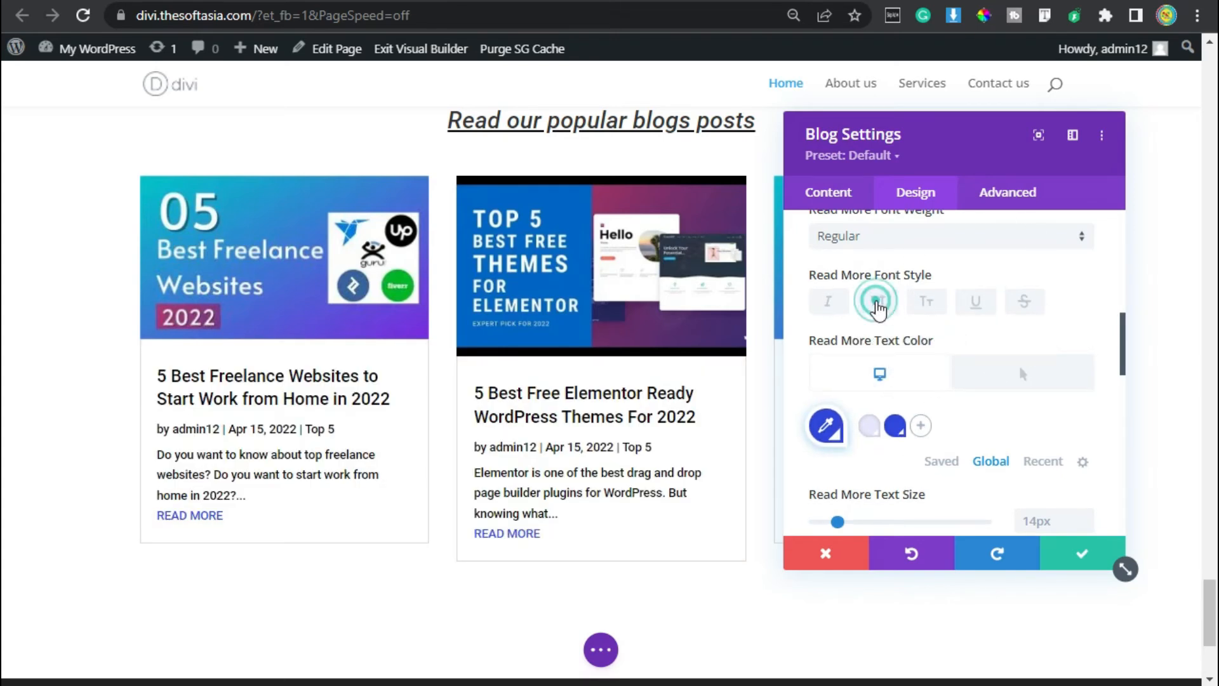
Set the Blog module's bottom margin and bottom padding to 0px.
{"action": "scroll", "coordinate": [1061, 417], "scroll_direction": "down", "scroll_amount": 6}
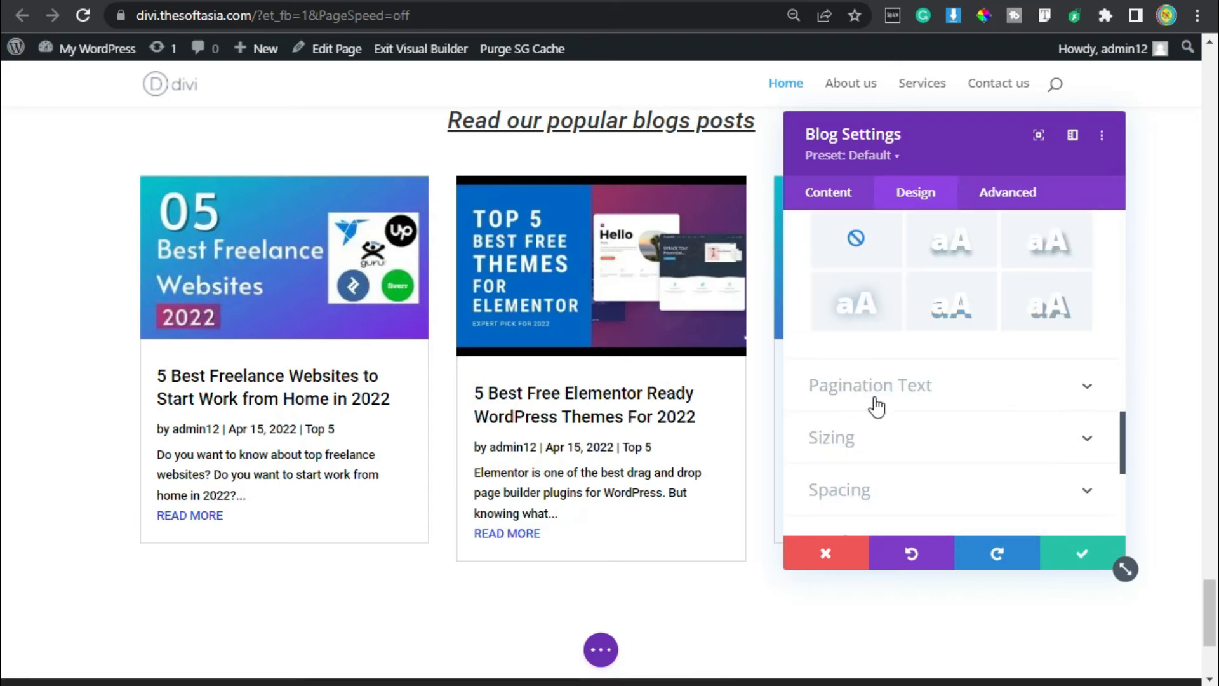
{"action": "scroll", "coordinate": [877, 407], "scroll_direction": "down", "scroll_amount": 3}
{"action": "left_click", "coordinate": [887, 275]}
{"action": "left_click", "coordinate": [914, 297]}
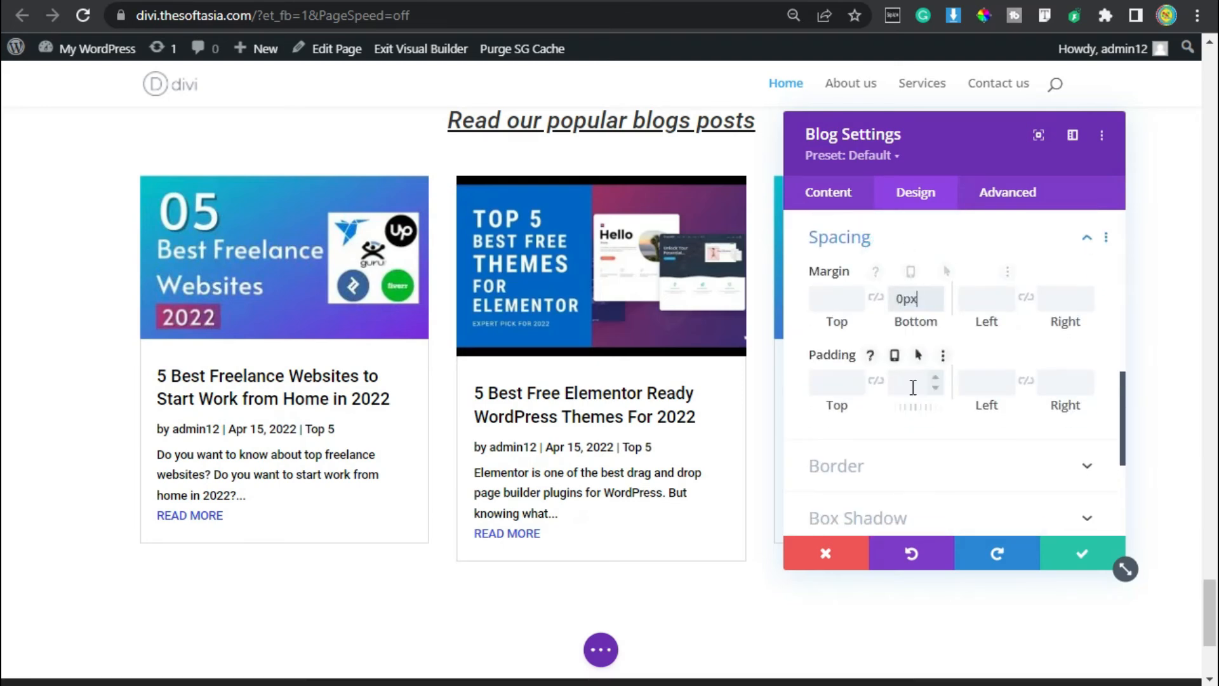
{"action": "type", "text": "0"}
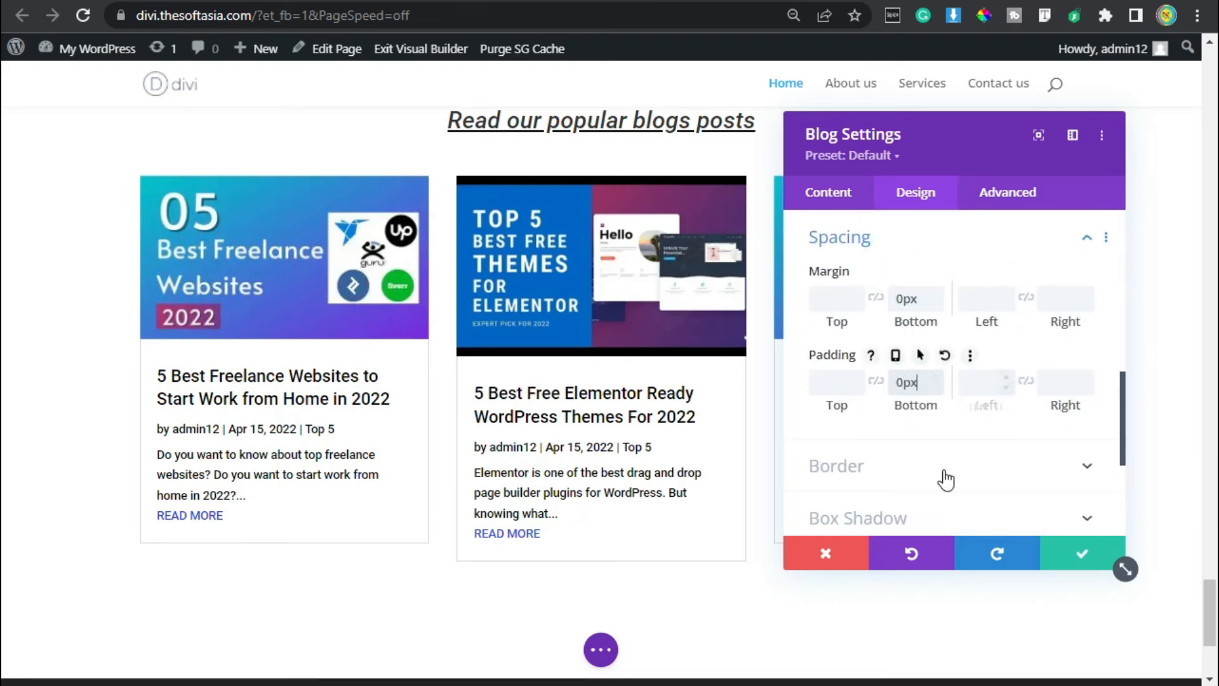
Round all four corners of the blog grid layout's border by 8px.
{"action": "left_click", "coordinate": [943, 468]}
{"action": "left_click", "coordinate": [862, 320]}
{"action": "type", "text": "8"}
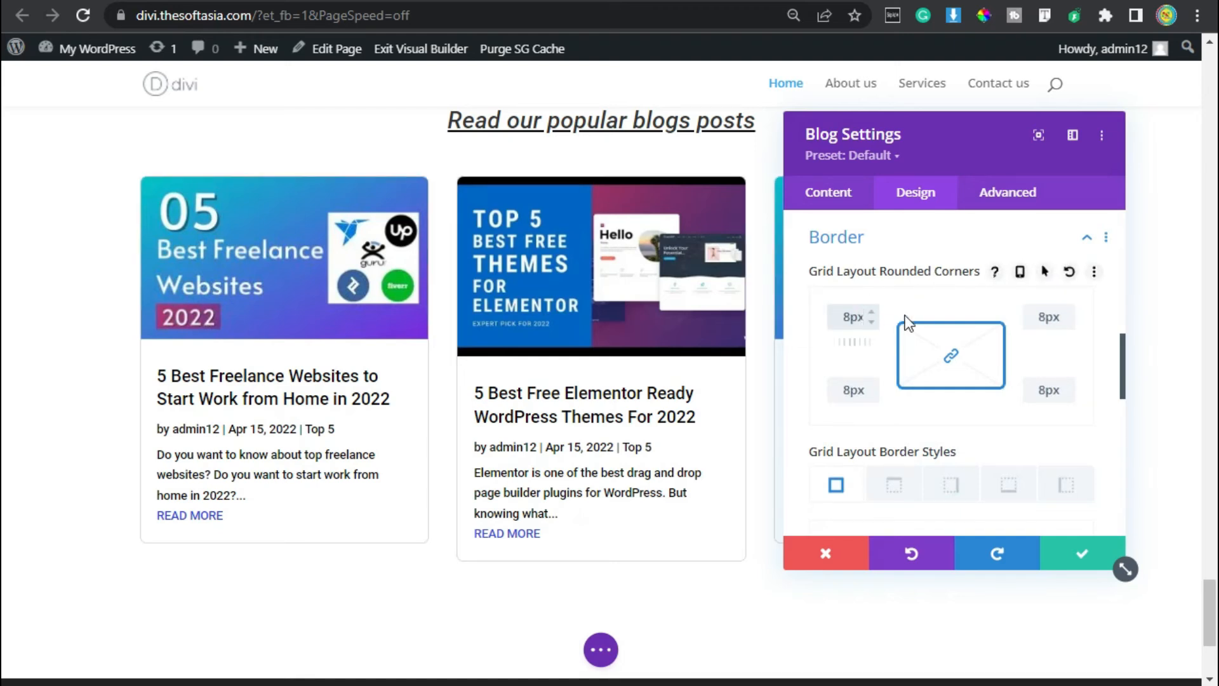
Assign the CSS class kh-blog to the Blog module.
{"action": "left_click", "coordinate": [1004, 198]}
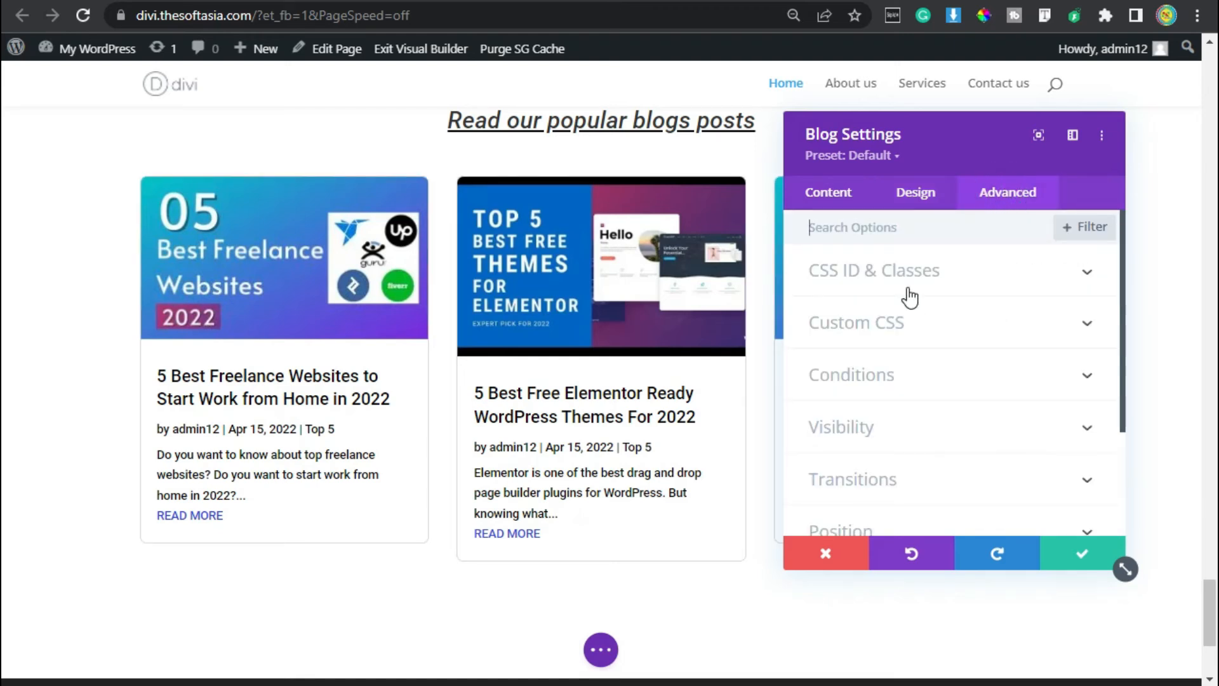
{"action": "left_click", "coordinate": [968, 277]}
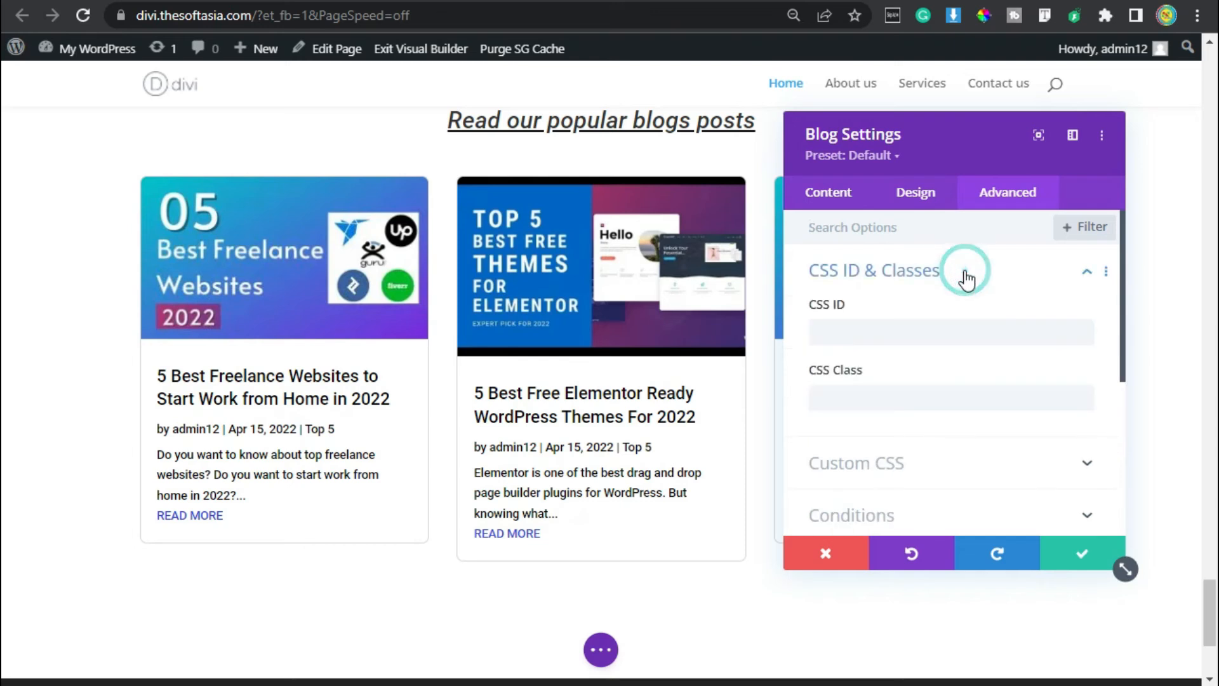
{"action": "left_click", "coordinate": [900, 396]}
{"action": "type", "text": "kh-blog"}
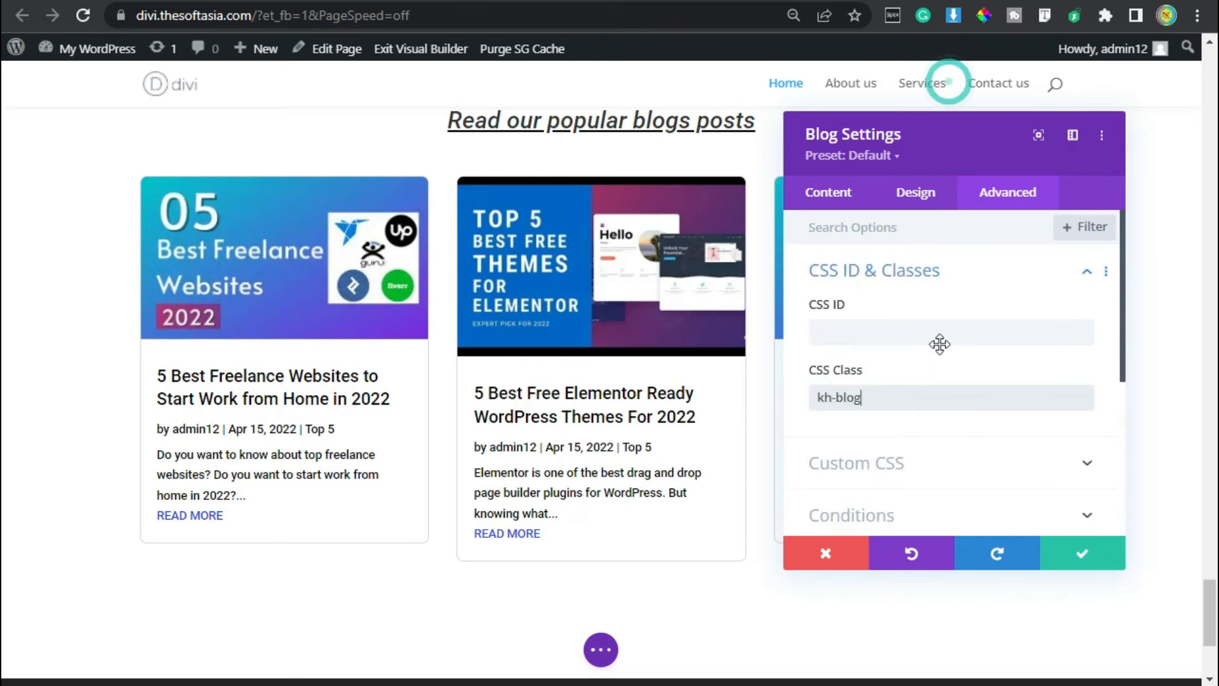
Paste custom CSS for the Read More button with inline-block display, 1px solid border, 10px 20px padding, 4px radius and 50px top margin, and save the module.
{"action": "left_click", "coordinate": [906, 467]}
{"action": "scroll", "coordinate": [942, 350], "scroll_direction": "down", "scroll_amount": 3}
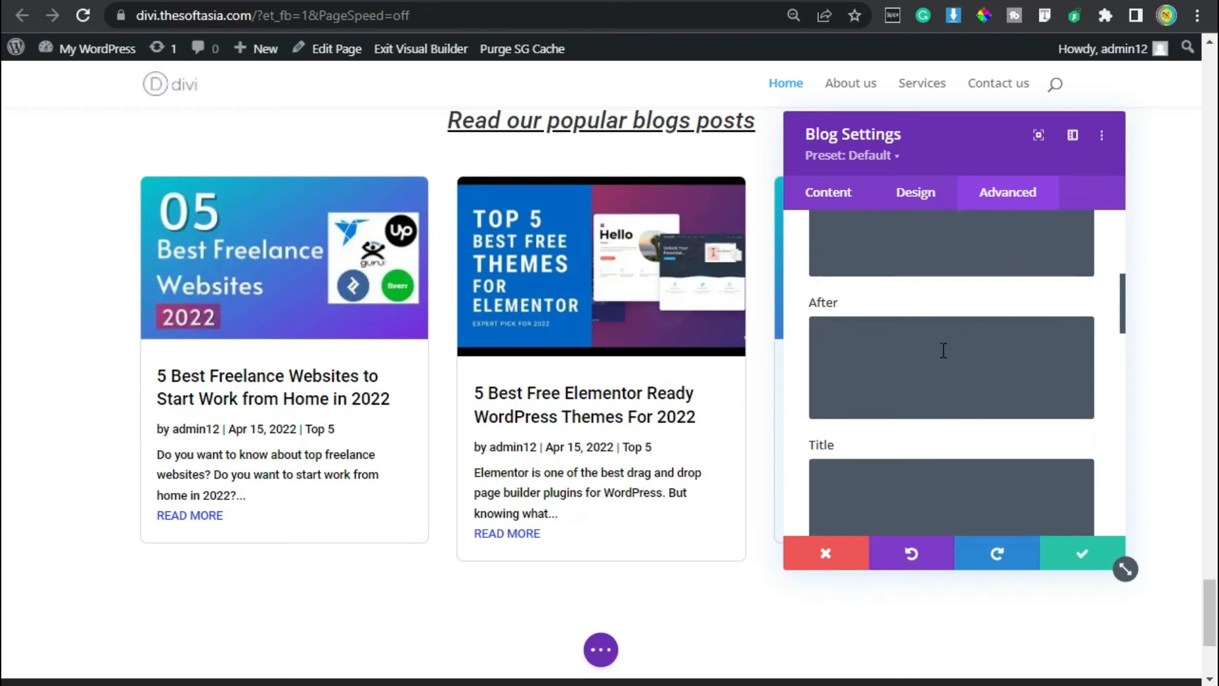
{"action": "scroll", "coordinate": [943, 350], "scroll_direction": "down", "scroll_amount": 10}
{"action": "scroll", "coordinate": [943, 351], "scroll_direction": "down", "scroll_amount": 3}
{"action": "left_click", "coordinate": [939, 328]}
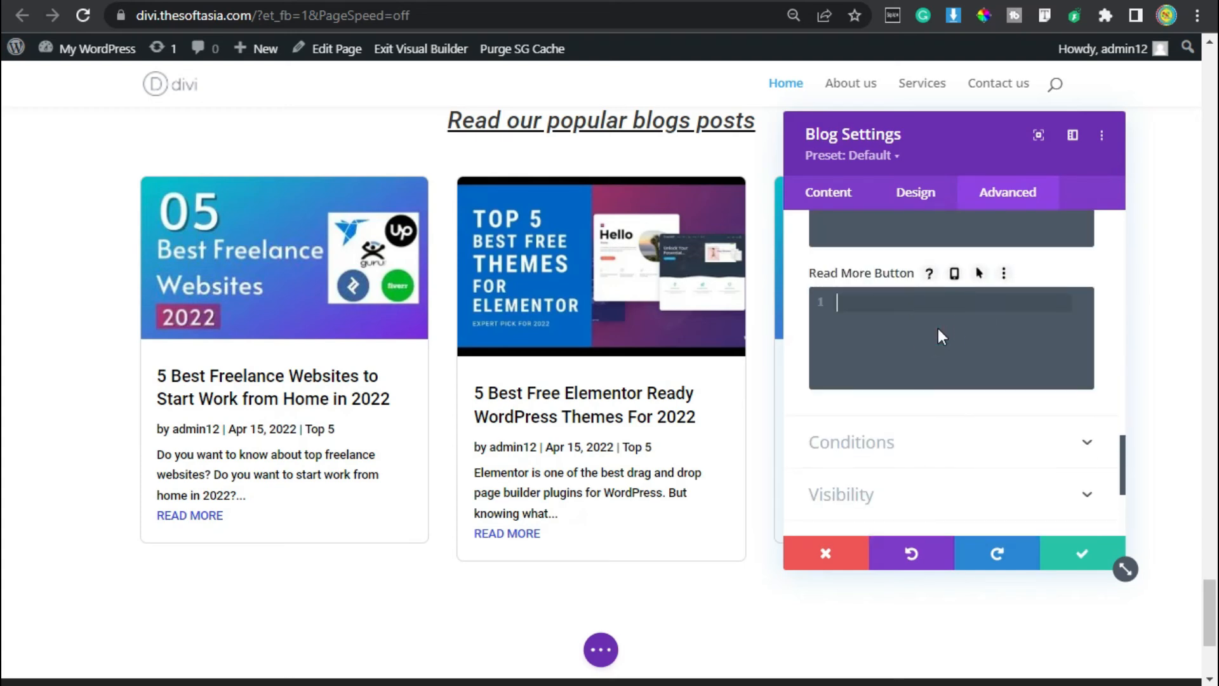
{"action": "type", "text": "display: inline-block; border: 1px solid; padding: 10px 20px; border-radius: 4px; margin-top: 50px;"}
{"action": "left_click_drag", "start_coordinate": [972, 372], "coordinate": [845, 305]}
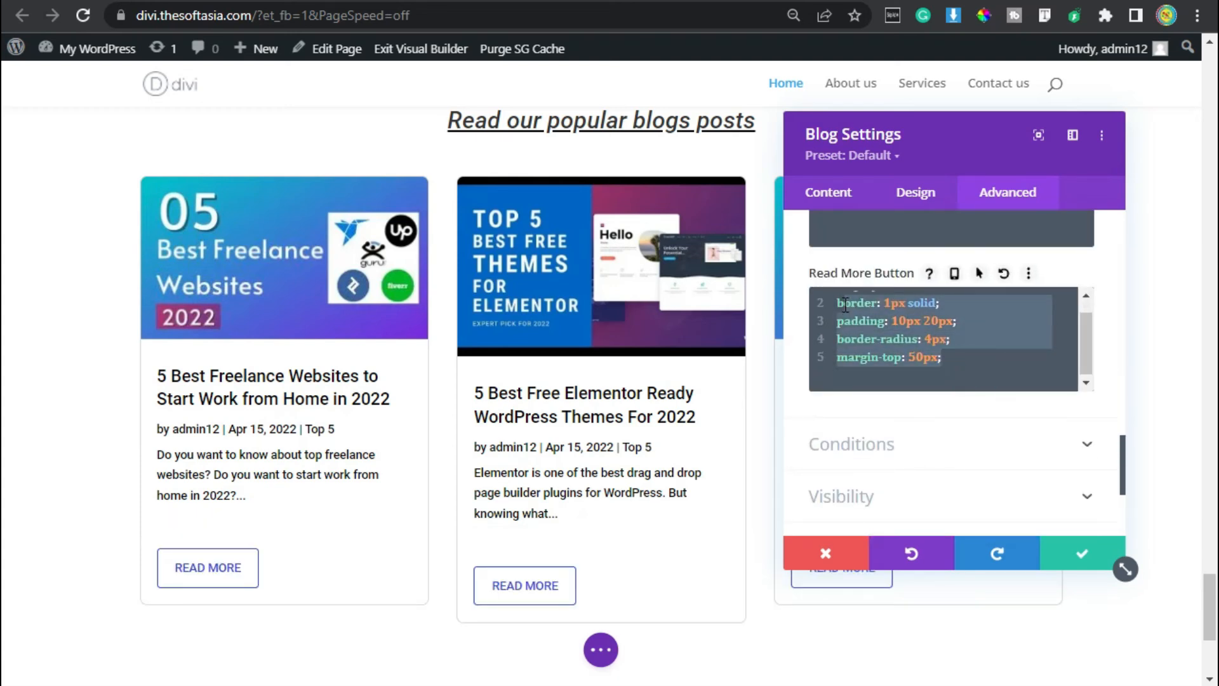
{"action": "scroll", "coordinate": [910, 346], "scroll_direction": "up", "scroll_amount": 1}
{"action": "left_click", "coordinate": [985, 346]}
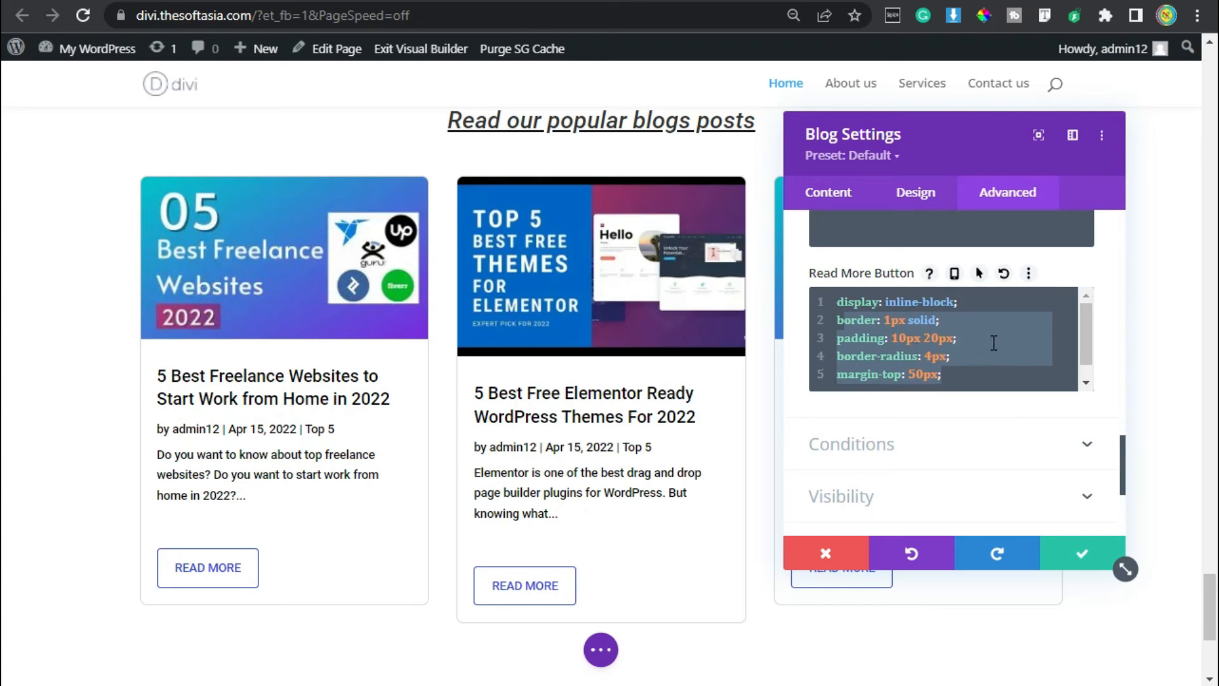
{"action": "left_click", "coordinate": [1082, 561]}
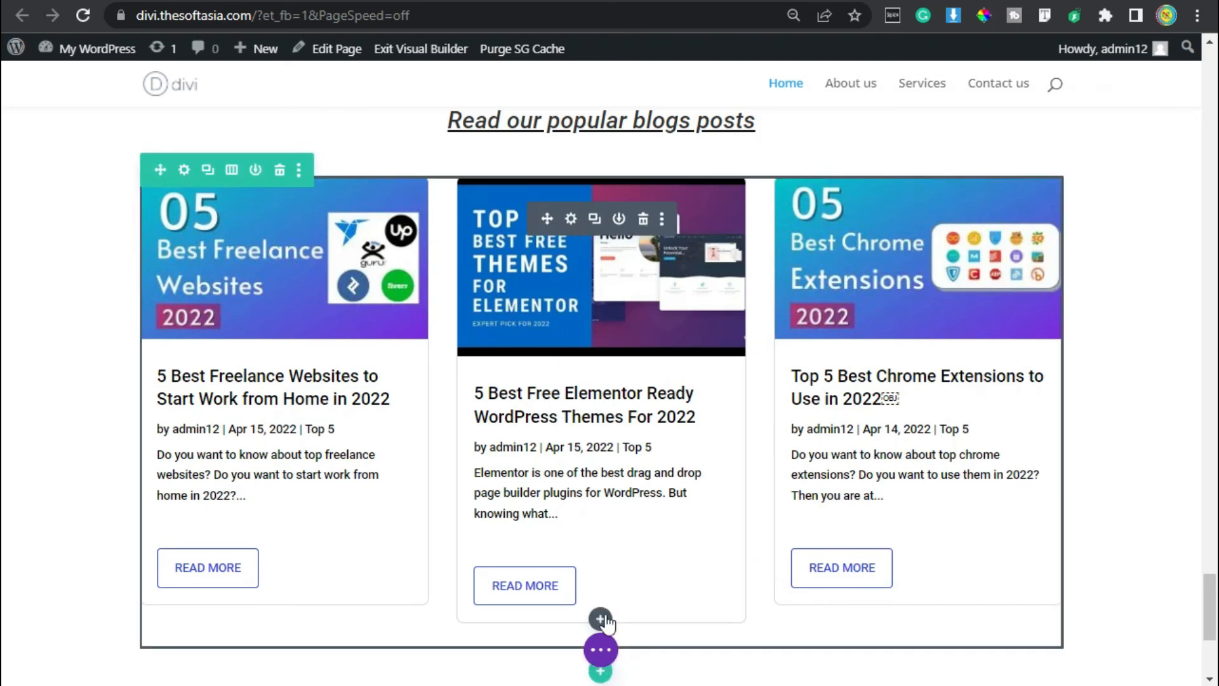
Add a Code module below the Blog module, paste the style block for the .kh-blog article cards and their hover effects, and save it.
{"action": "left_click", "coordinate": [601, 619]}
{"action": "left_click", "coordinate": [536, 493]}
{"action": "left_click", "coordinate": [886, 376]}
{"action": "key", "text": "ctrl+v"}
{"action": "left_click", "coordinate": [857, 346]}
{"action": "left_click", "coordinate": [922, 336]}
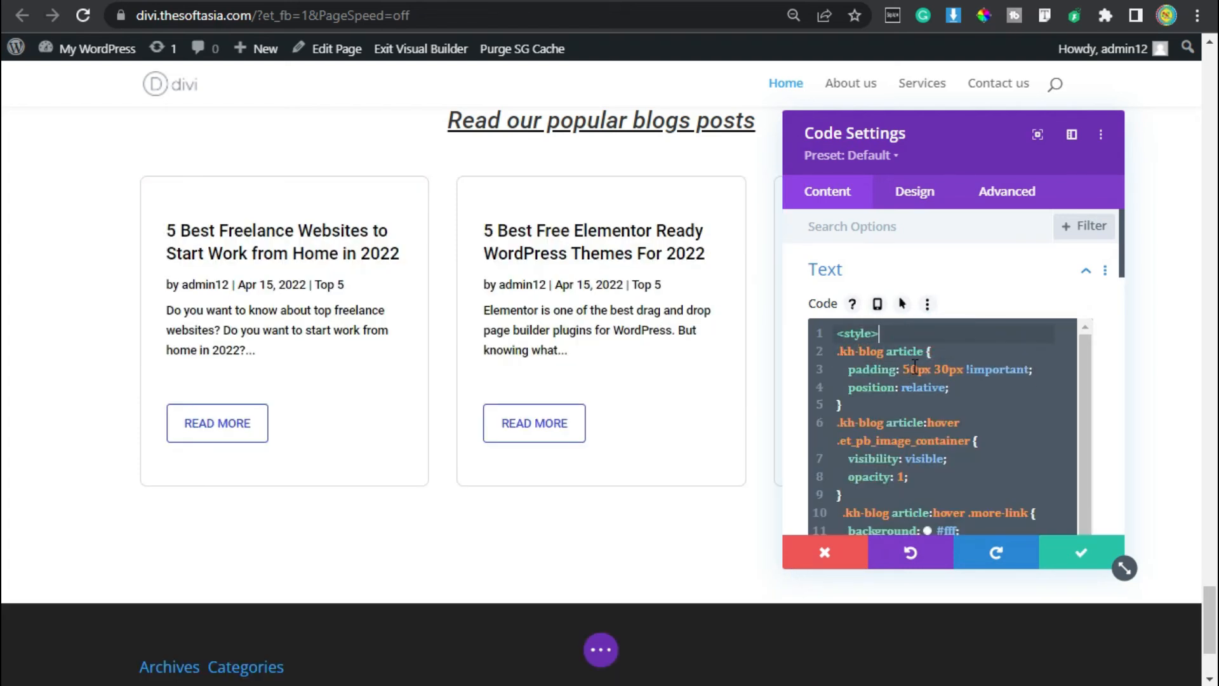
{"action": "left_click", "coordinate": [1081, 554]}
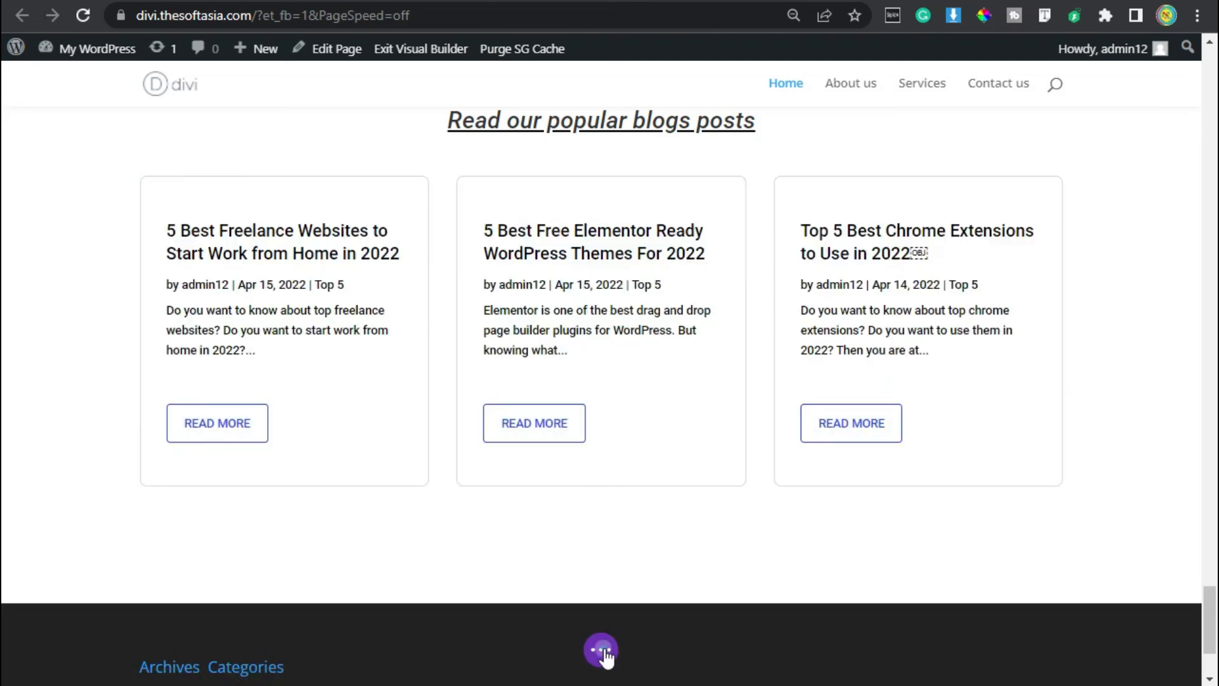
Save the page and exit the Visual Builder to view the blog posts section on the live home page.
{"action": "left_click", "coordinate": [601, 649]}
{"action": "left_click", "coordinate": [1152, 647]}
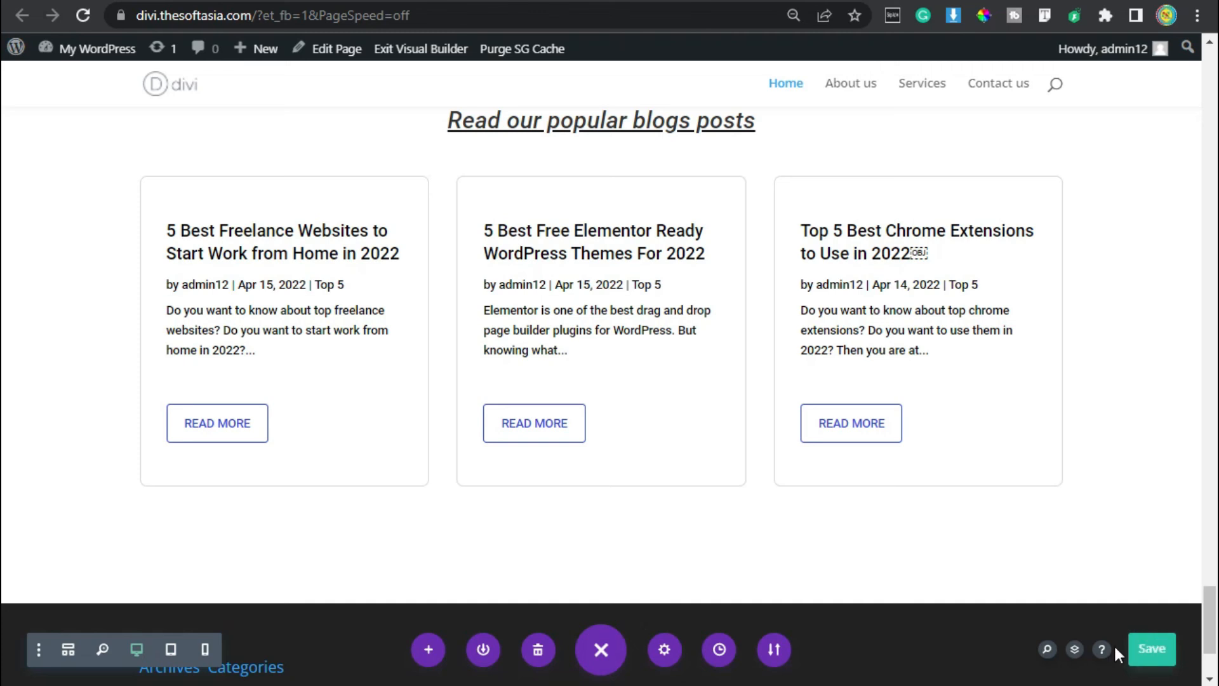
{"action": "left_click", "coordinate": [414, 50]}
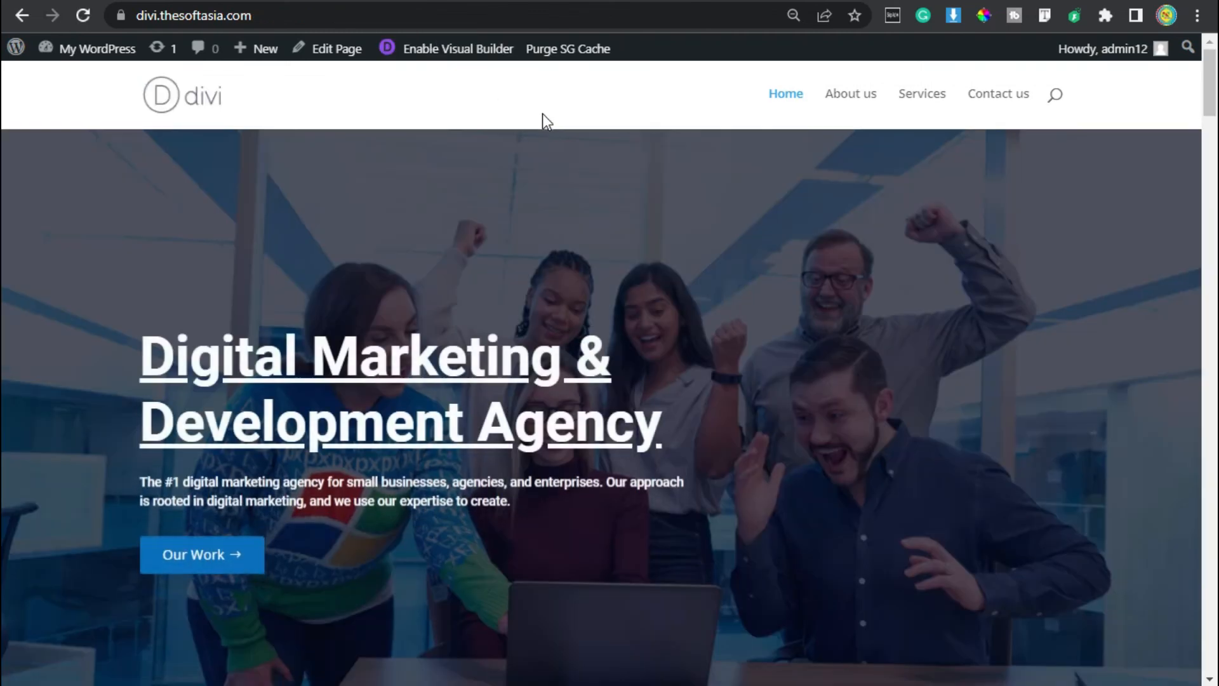
{"action": "scroll", "coordinate": [572, 179], "scroll_direction": "down", "scroll_amount": 20}
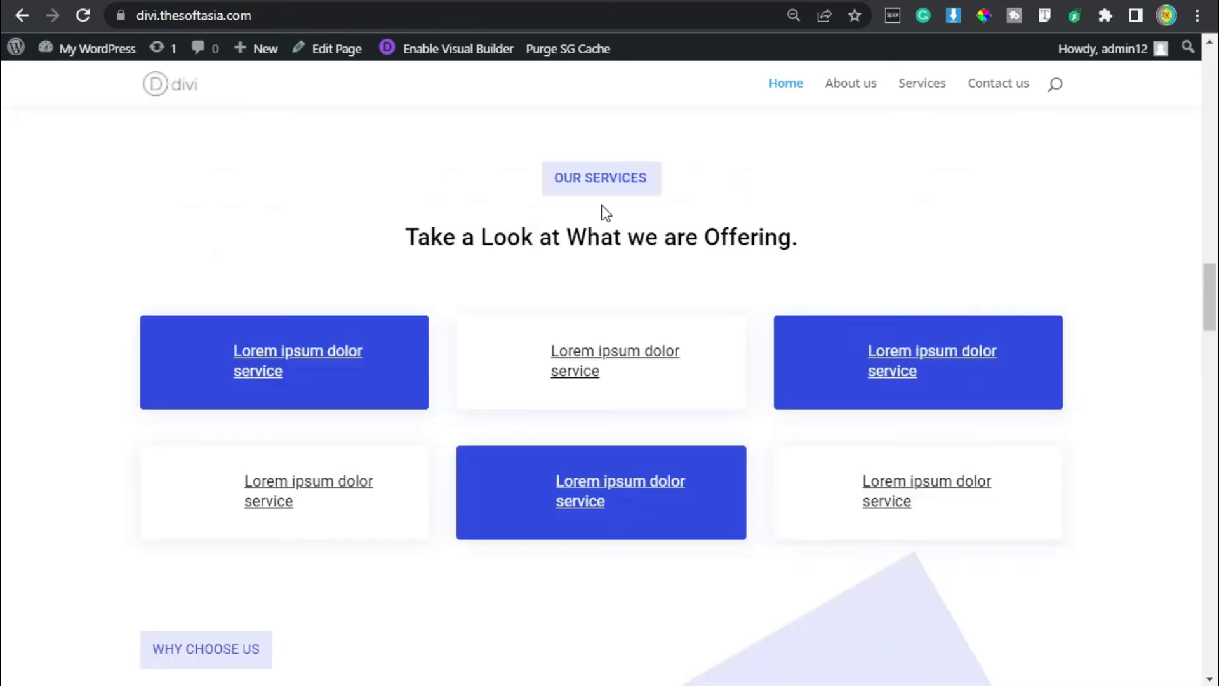
{"action": "scroll", "coordinate": [607, 216], "scroll_direction": "down", "scroll_amount": 15}
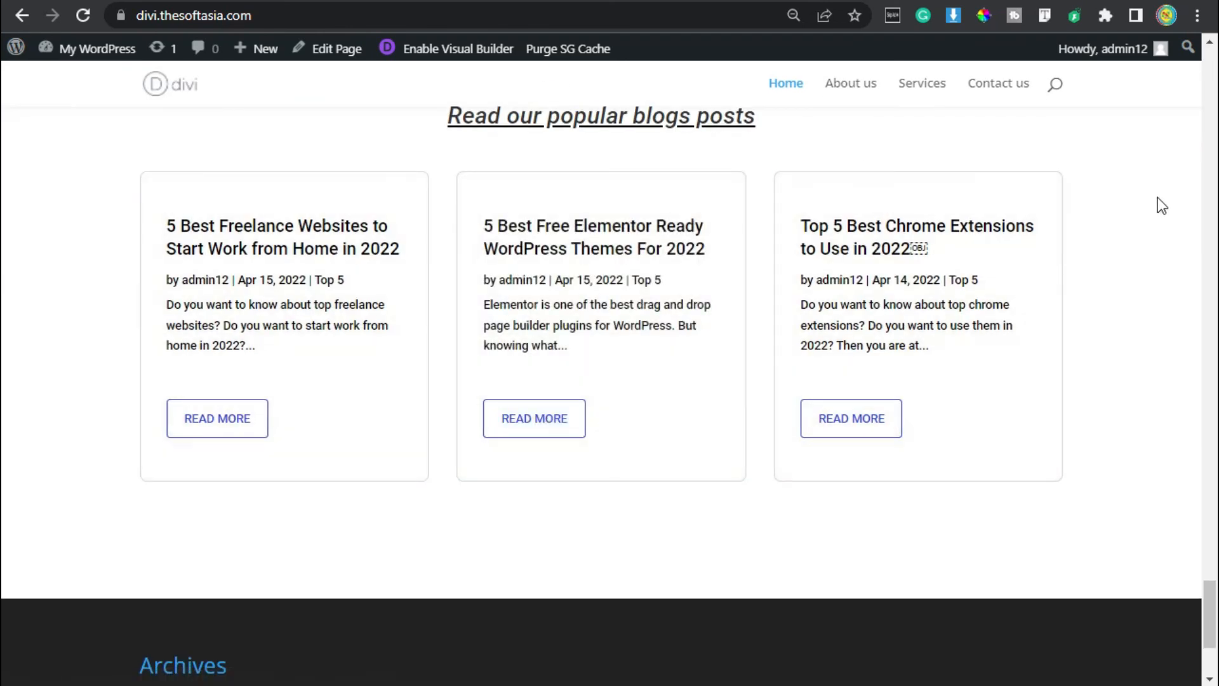
Check the blog posts section on the live home page and read the full 5 Best Freelance Websites post through its Read More link.
{"action": "scroll", "coordinate": [1164, 232], "scroll_direction": "up", "scroll_amount": 4}
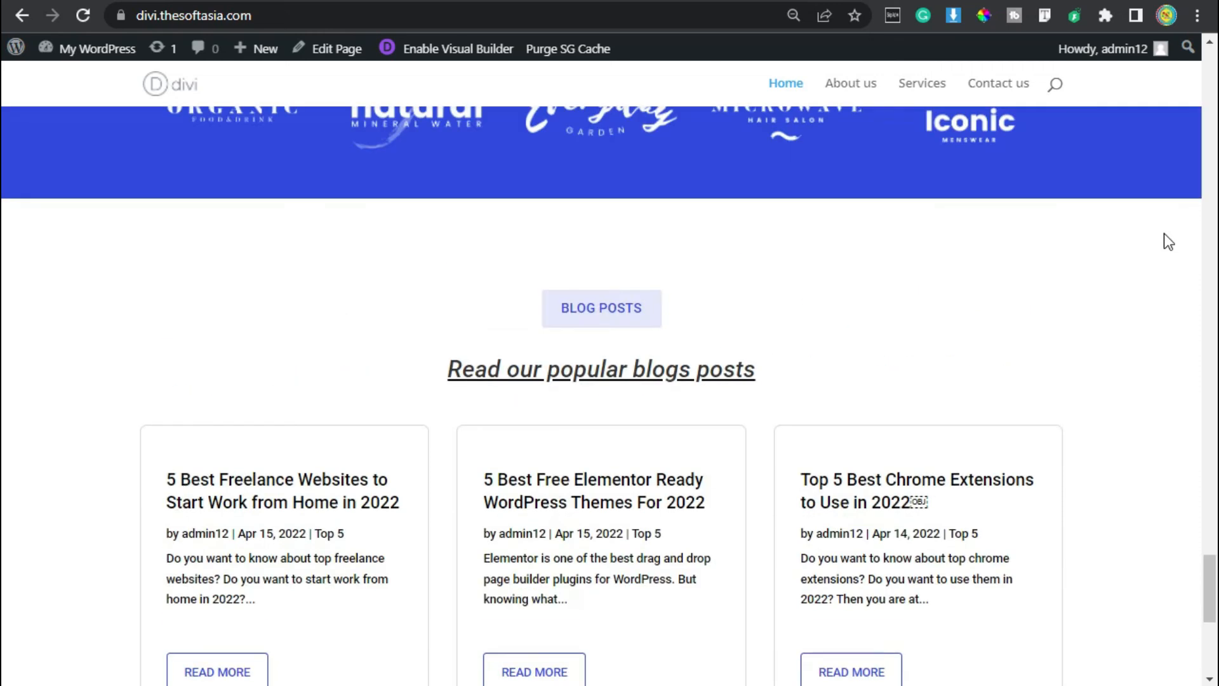
{"action": "scroll", "coordinate": [1155, 254], "scroll_direction": "down", "scroll_amount": 2}
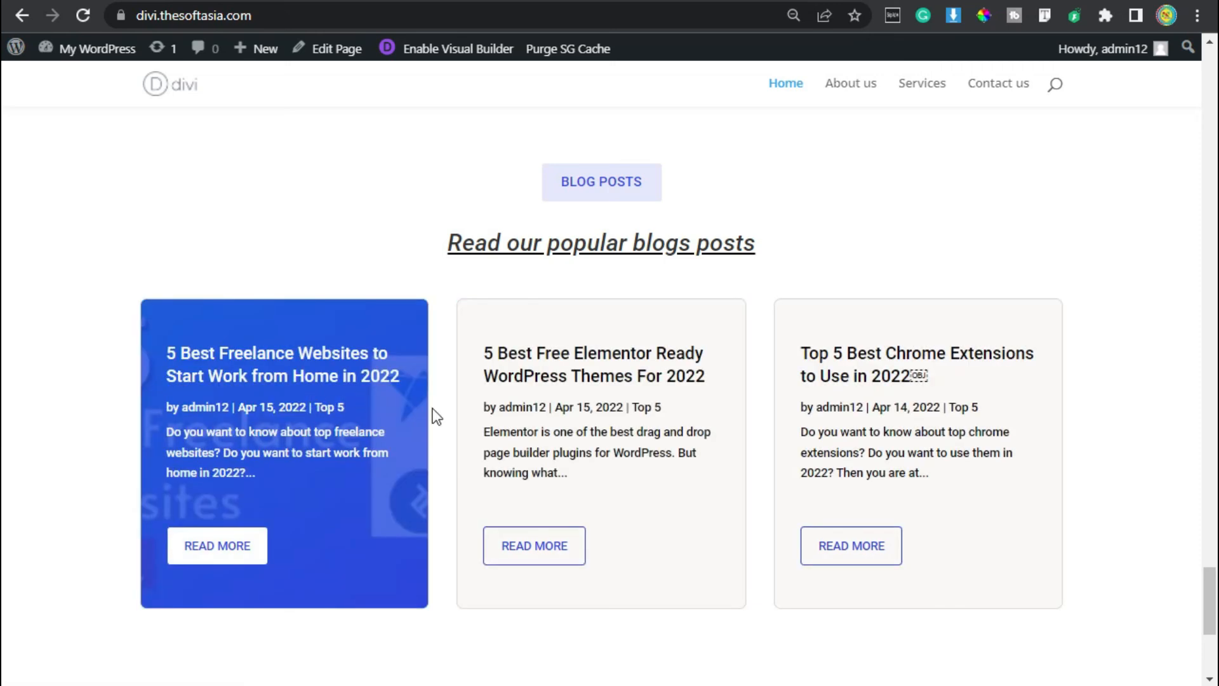
{"action": "left_click", "coordinate": [213, 550]}
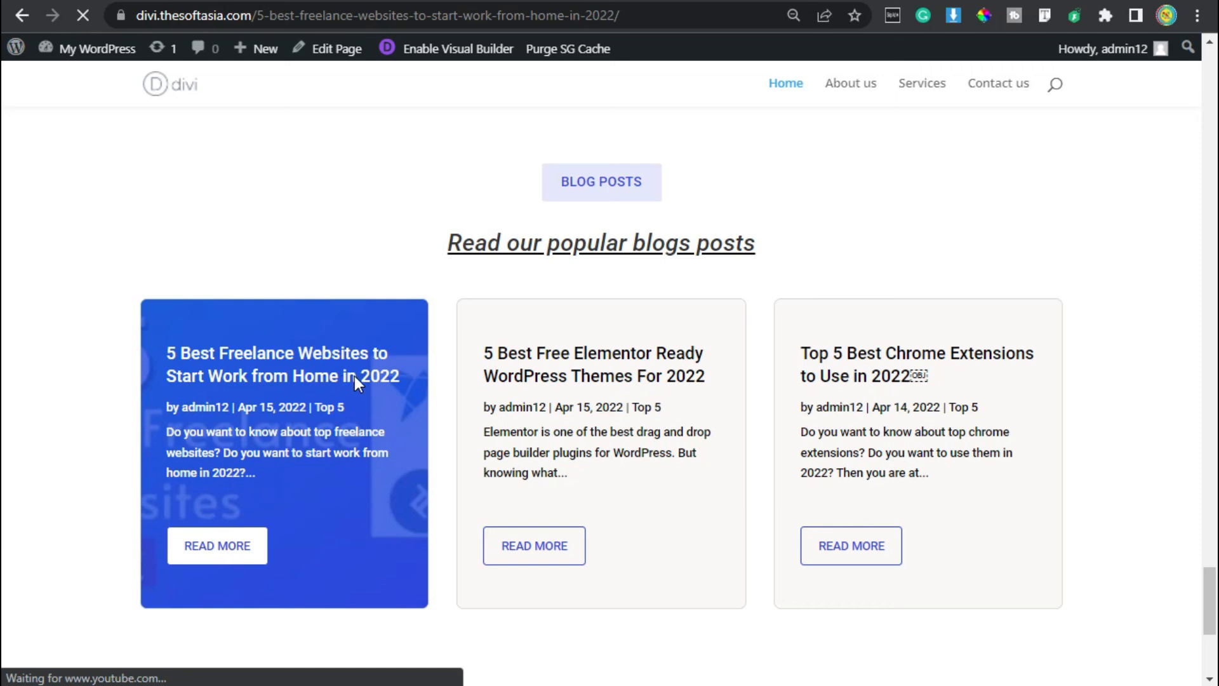
{"action": "scroll", "coordinate": [358, 387], "scroll_direction": "down", "scroll_amount": 10}
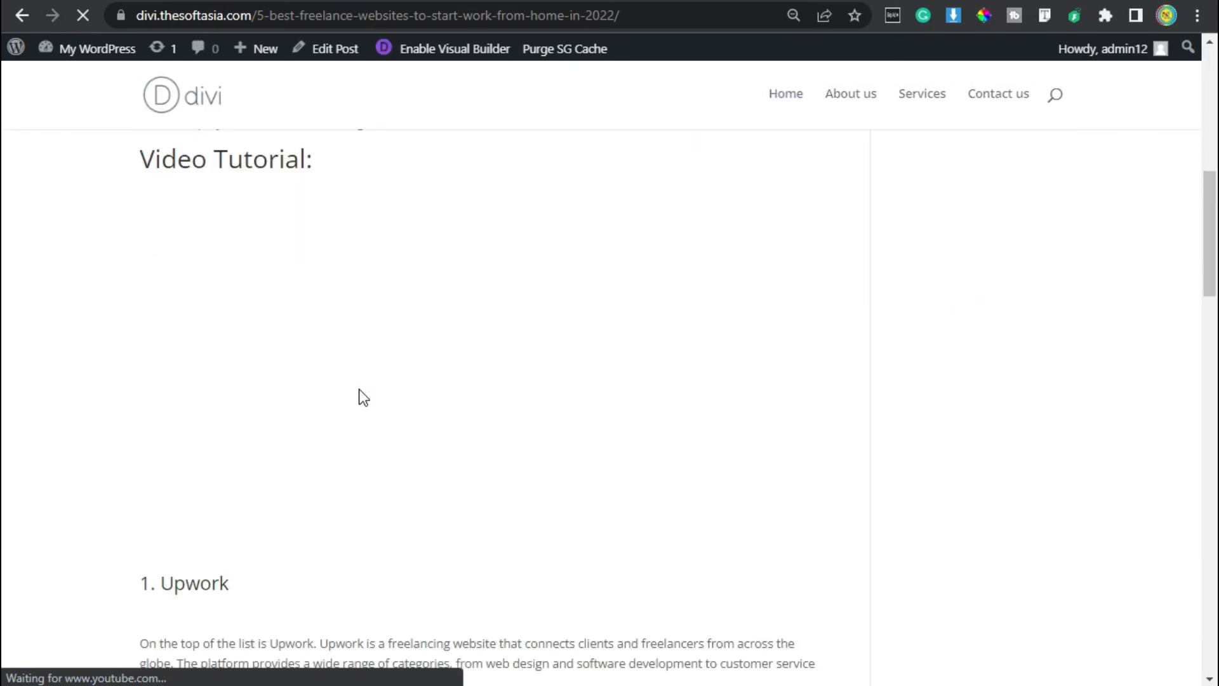
{"action": "scroll", "coordinate": [363, 397], "scroll_direction": "down", "scroll_amount": 10}
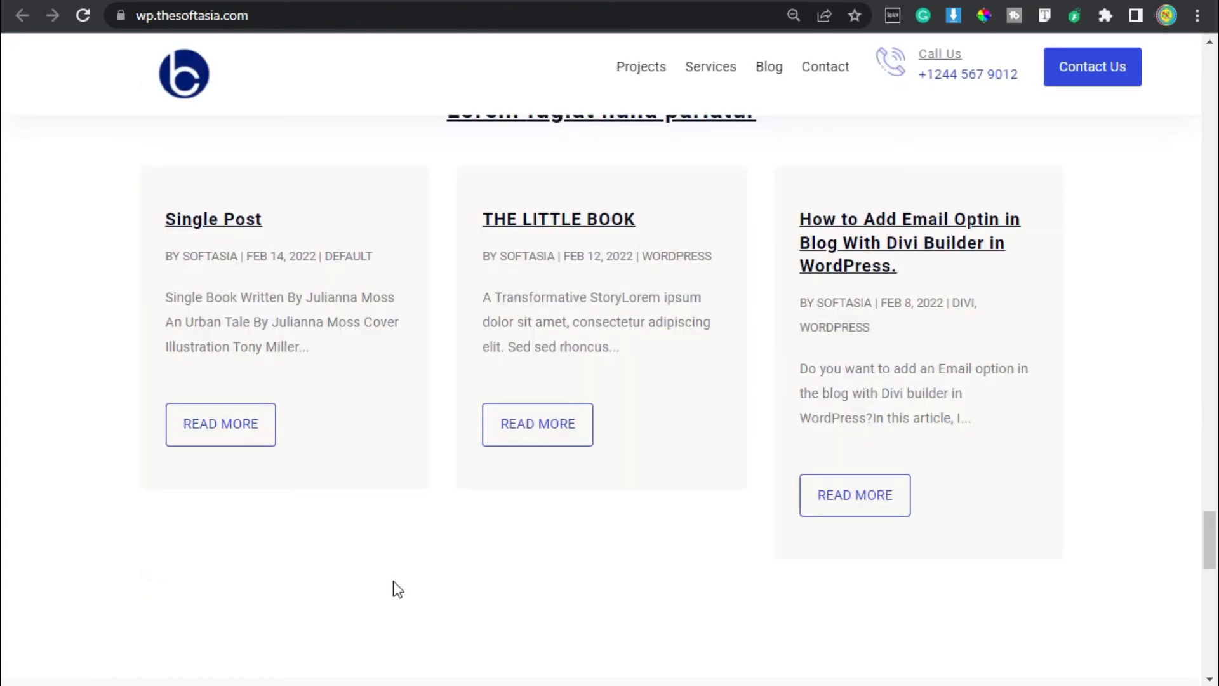
Switch to the wp.thesoftasia.com reference page and examine its Contact Us section with the question toggles and message form.
{"action": "scroll", "coordinate": [400, 581], "scroll_direction": "down", "scroll_amount": 10}
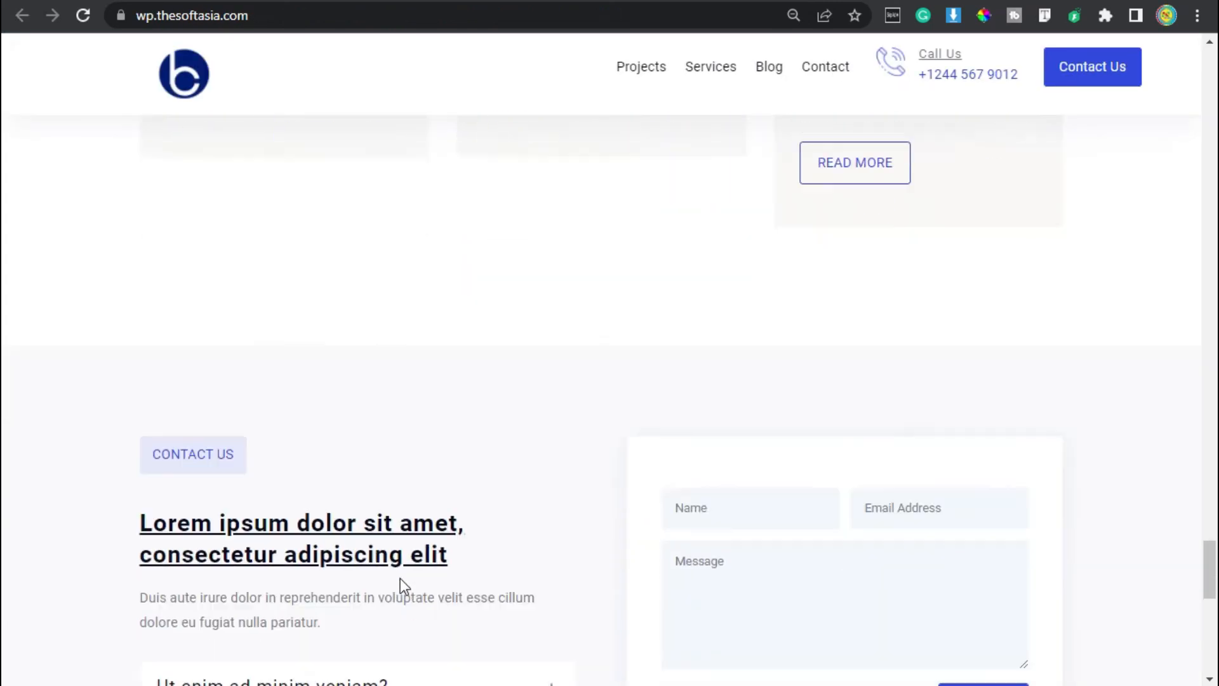
{"action": "scroll", "coordinate": [239, 325], "scroll_direction": "up", "scroll_amount": 2}
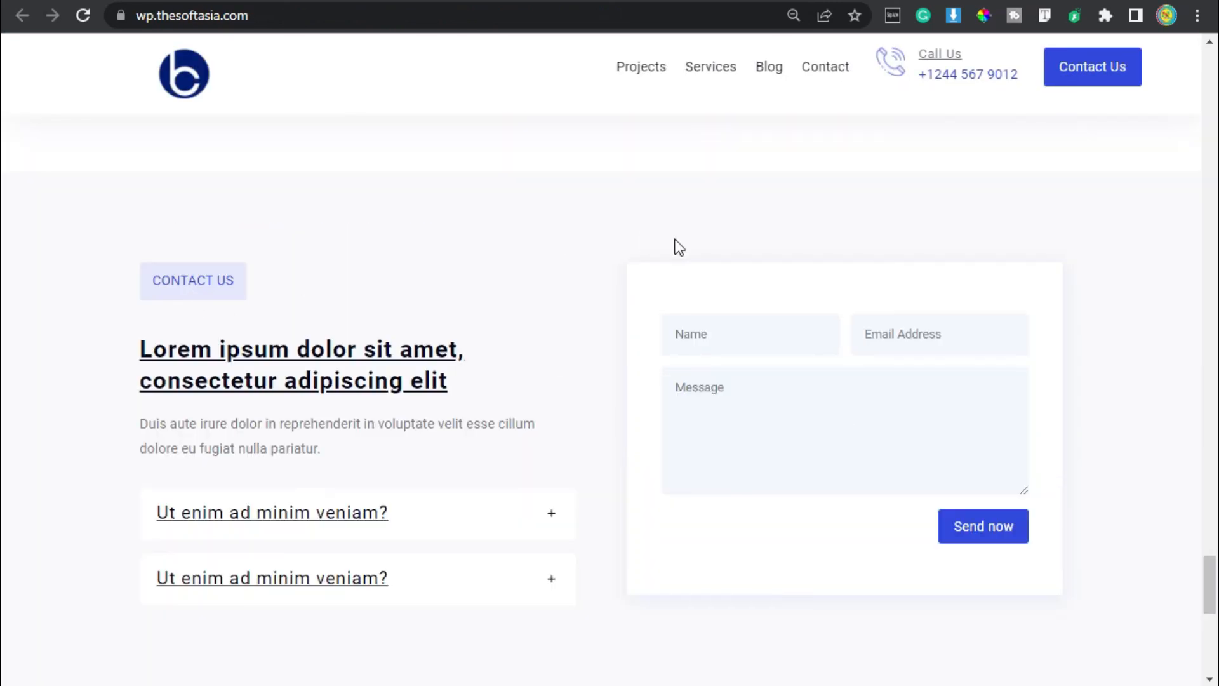